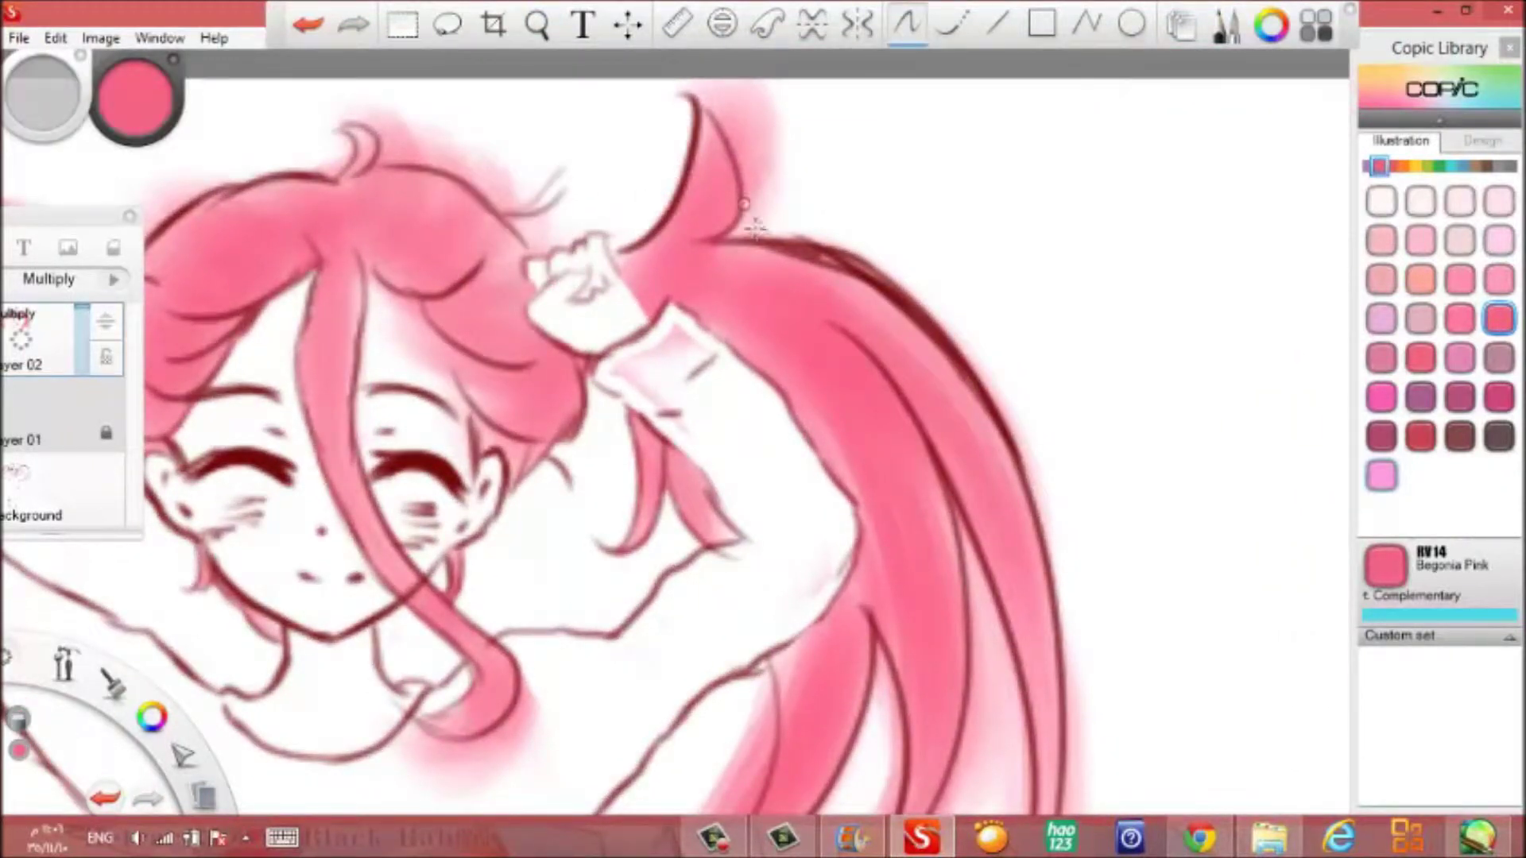
Erase the pink overspill around the tips and gaps of the large ponytail beside the raised elbow.
mouse_move(537, 25)
left_mouse_down()
mouse_move(818, 408)
mouse_move(1084, 457)
mouse_move(1057, 274)
left_mouse_up()
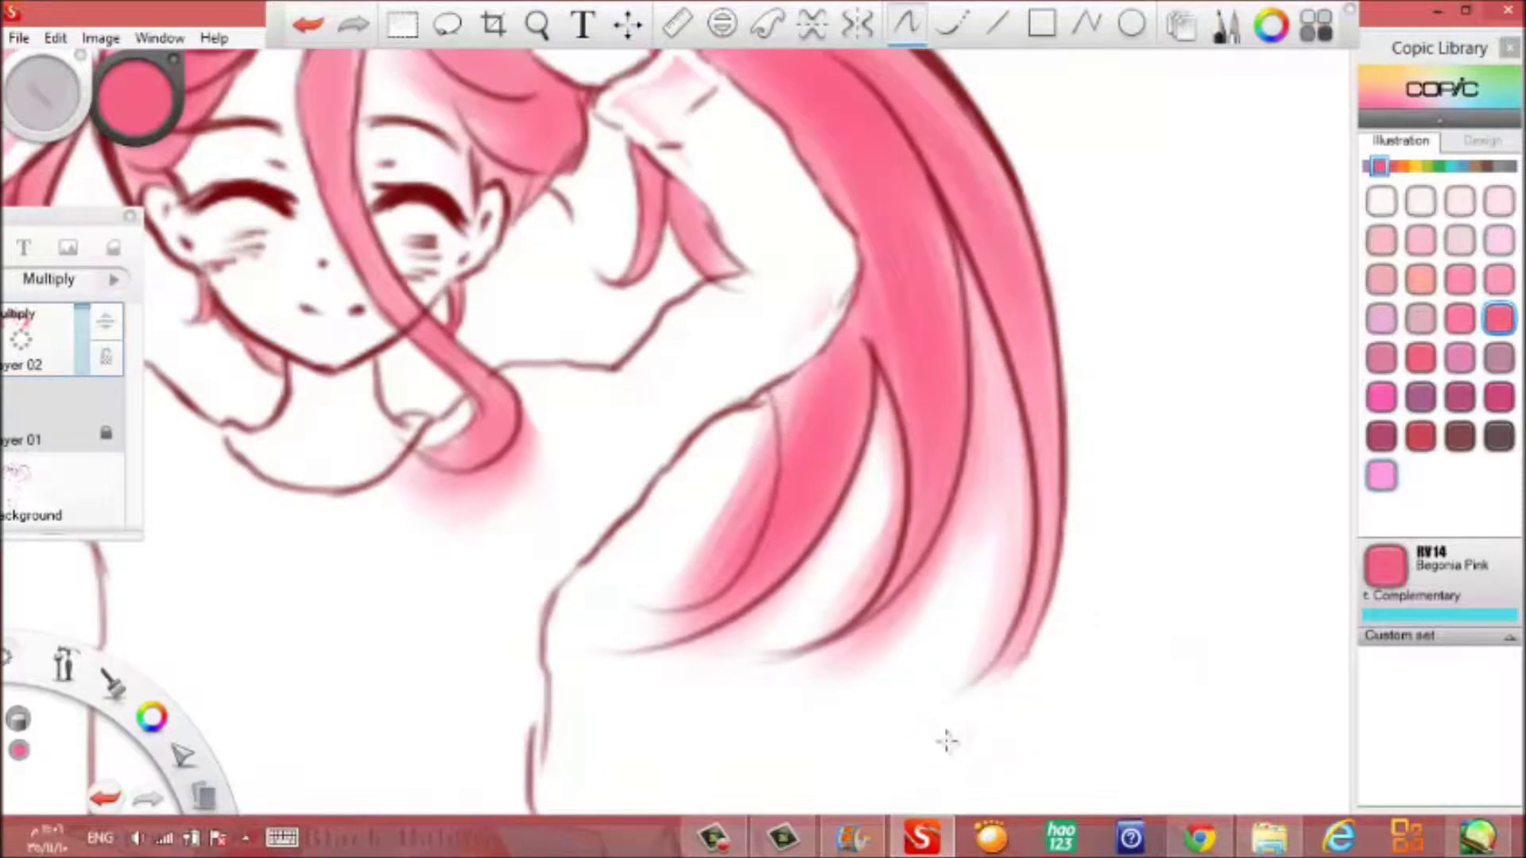
mouse_move(971, 280)
left_mouse_down()
mouse_move(985, 422)
mouse_move(922, 612)
left_mouse_up()
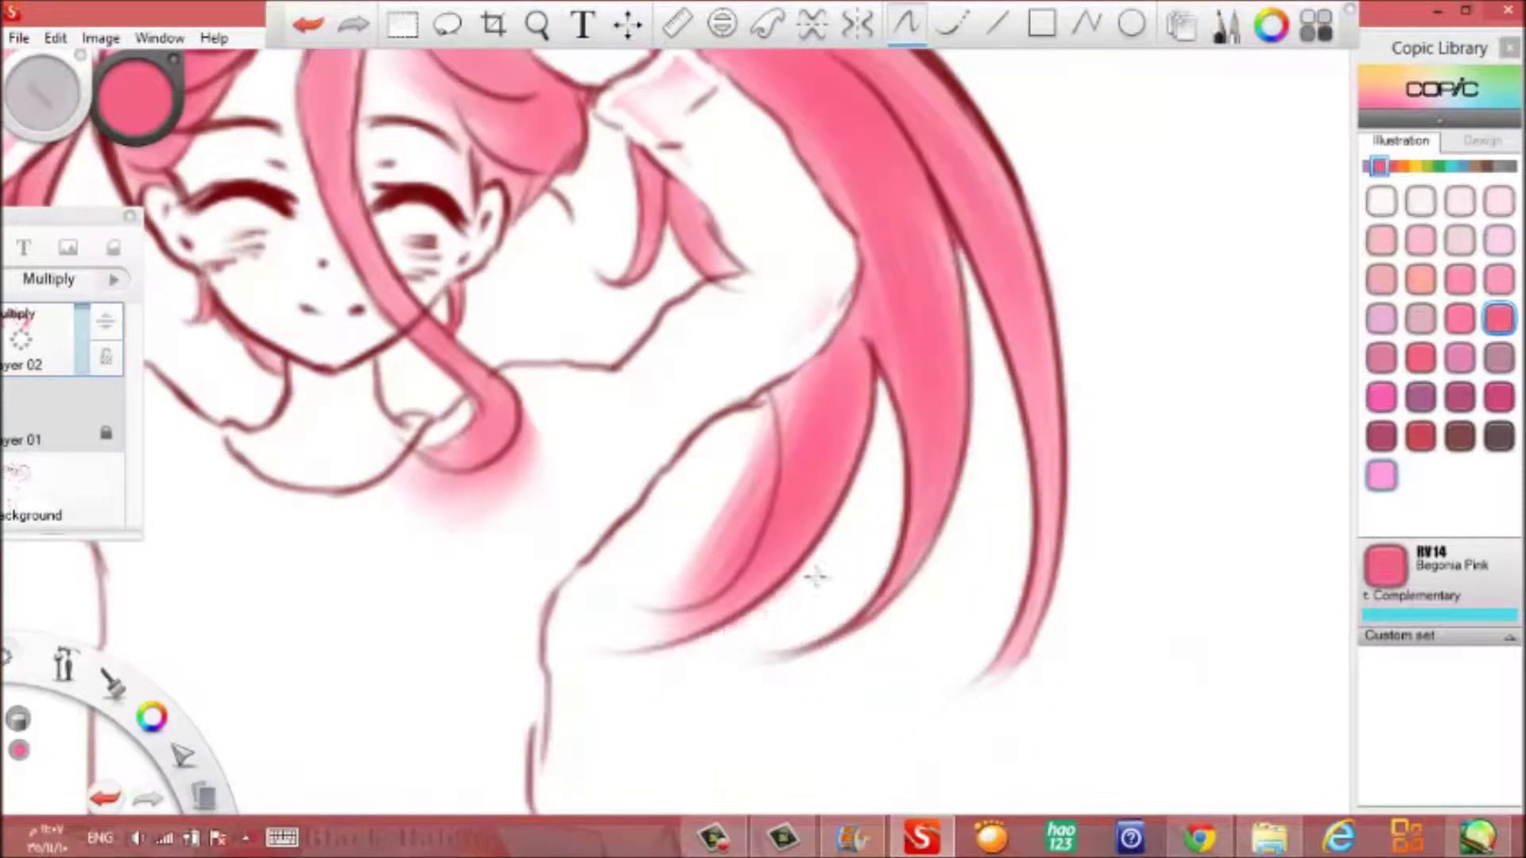
mouse_move(767, 413)
left_mouse_down()
mouse_move(743, 544)
mouse_move(658, 604)
mouse_move(755, 524)
left_mouse_up()
Adjust the Hard Eraser's size and erase the pink overspill around the hair strand hanging over the collar.
left_click(112, 681)
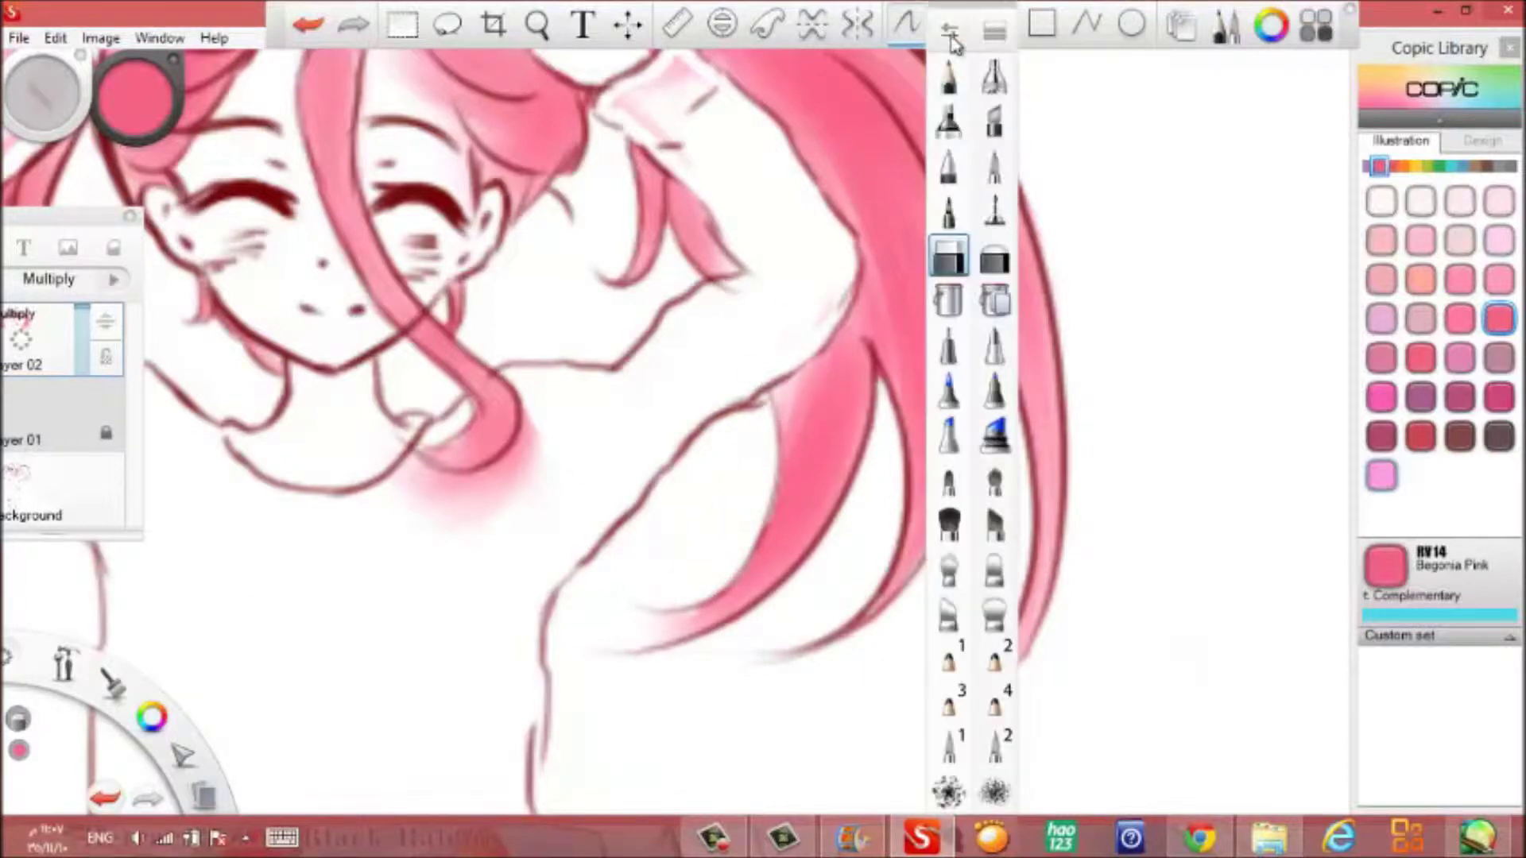
left_click(949, 254)
left_click(468, 319)
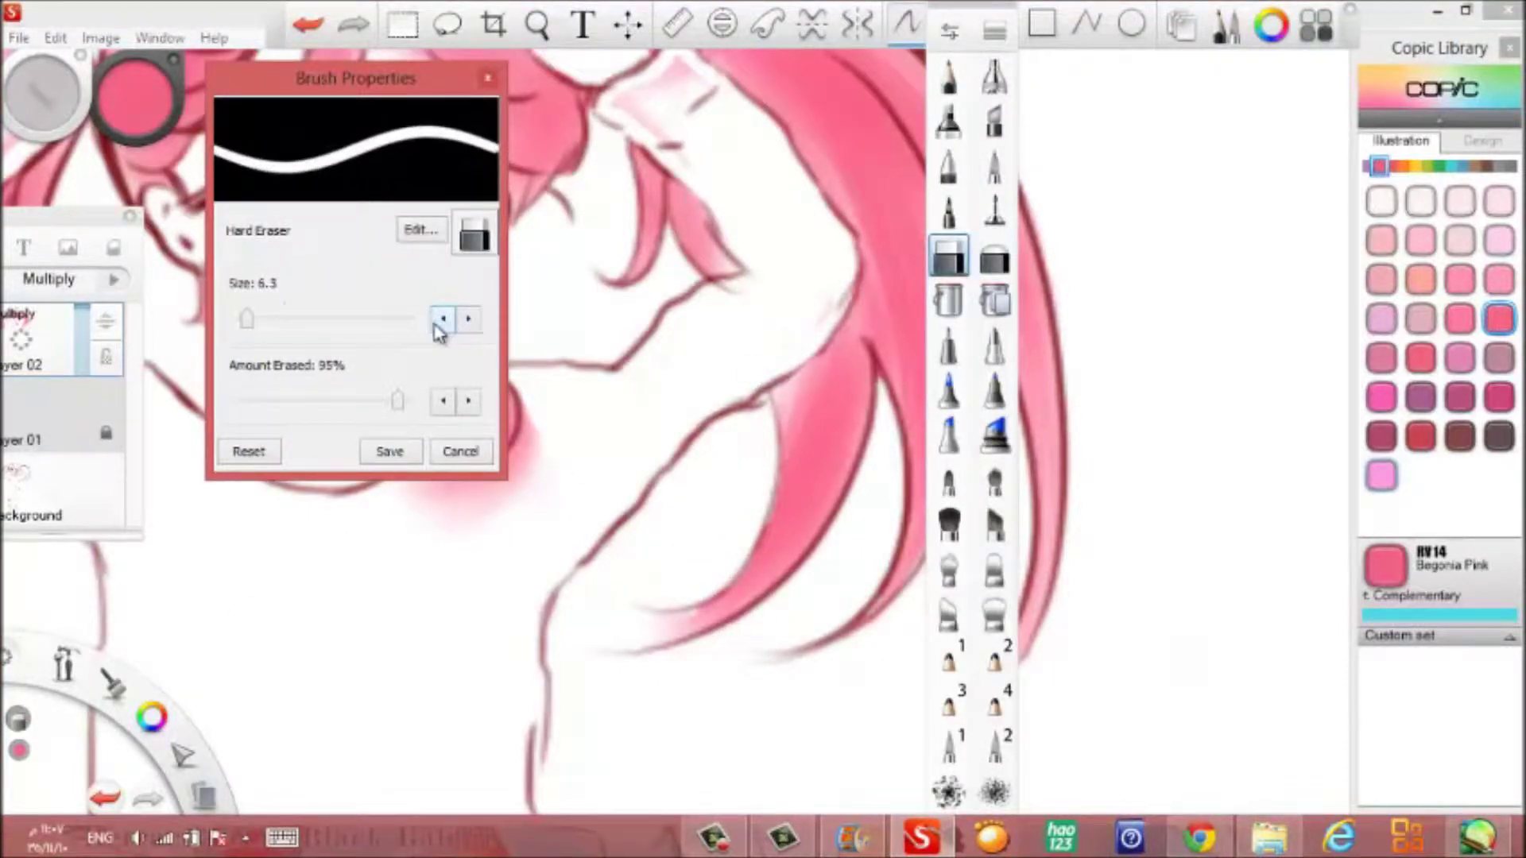
key("Return")
left_click_drag(642, 111, 380, 387)
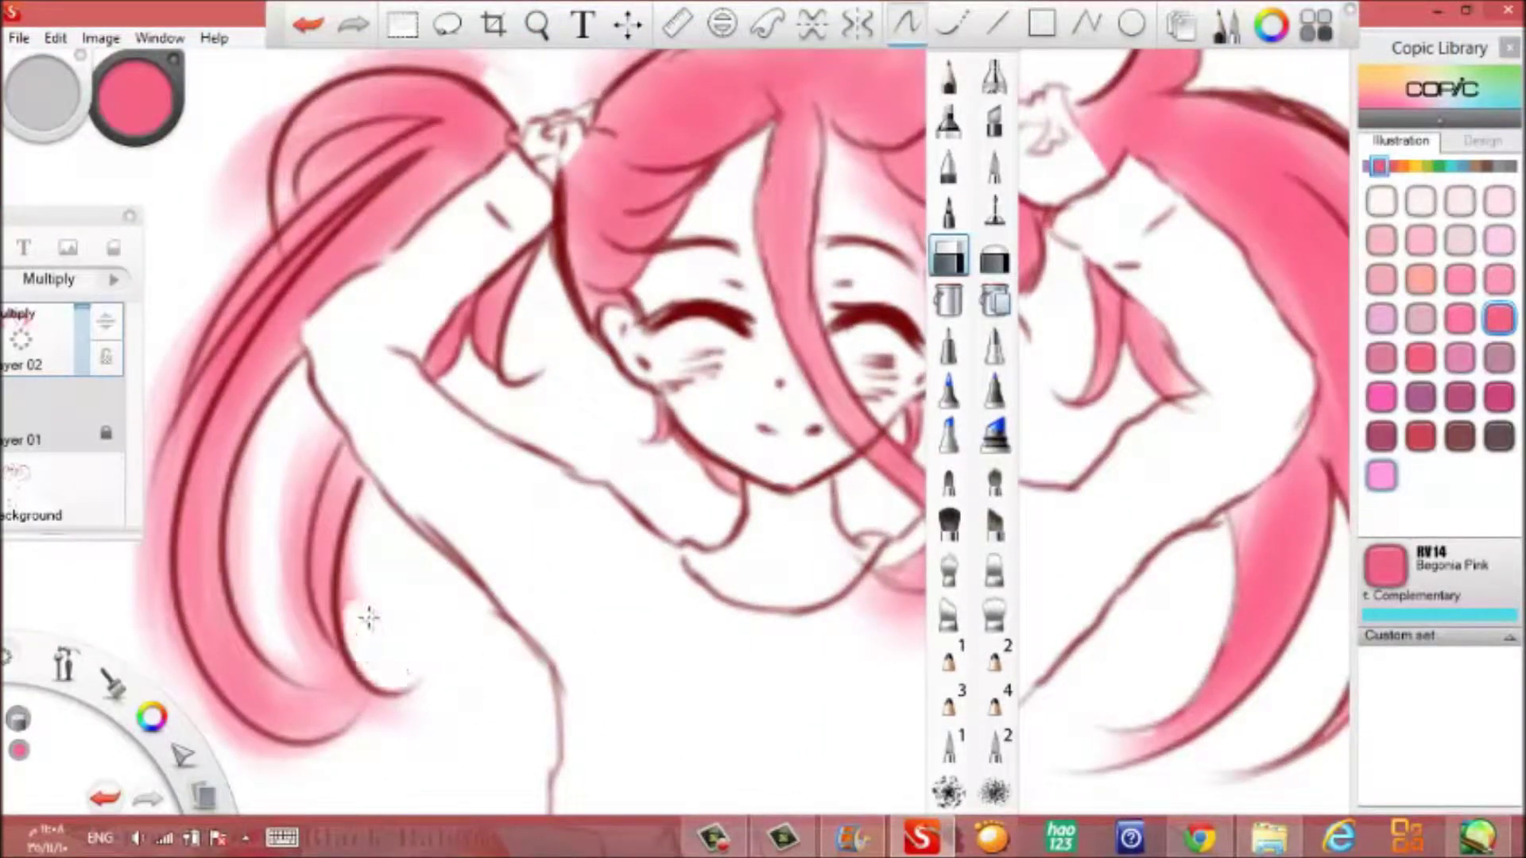
left_click(949, 254)
key("Return")
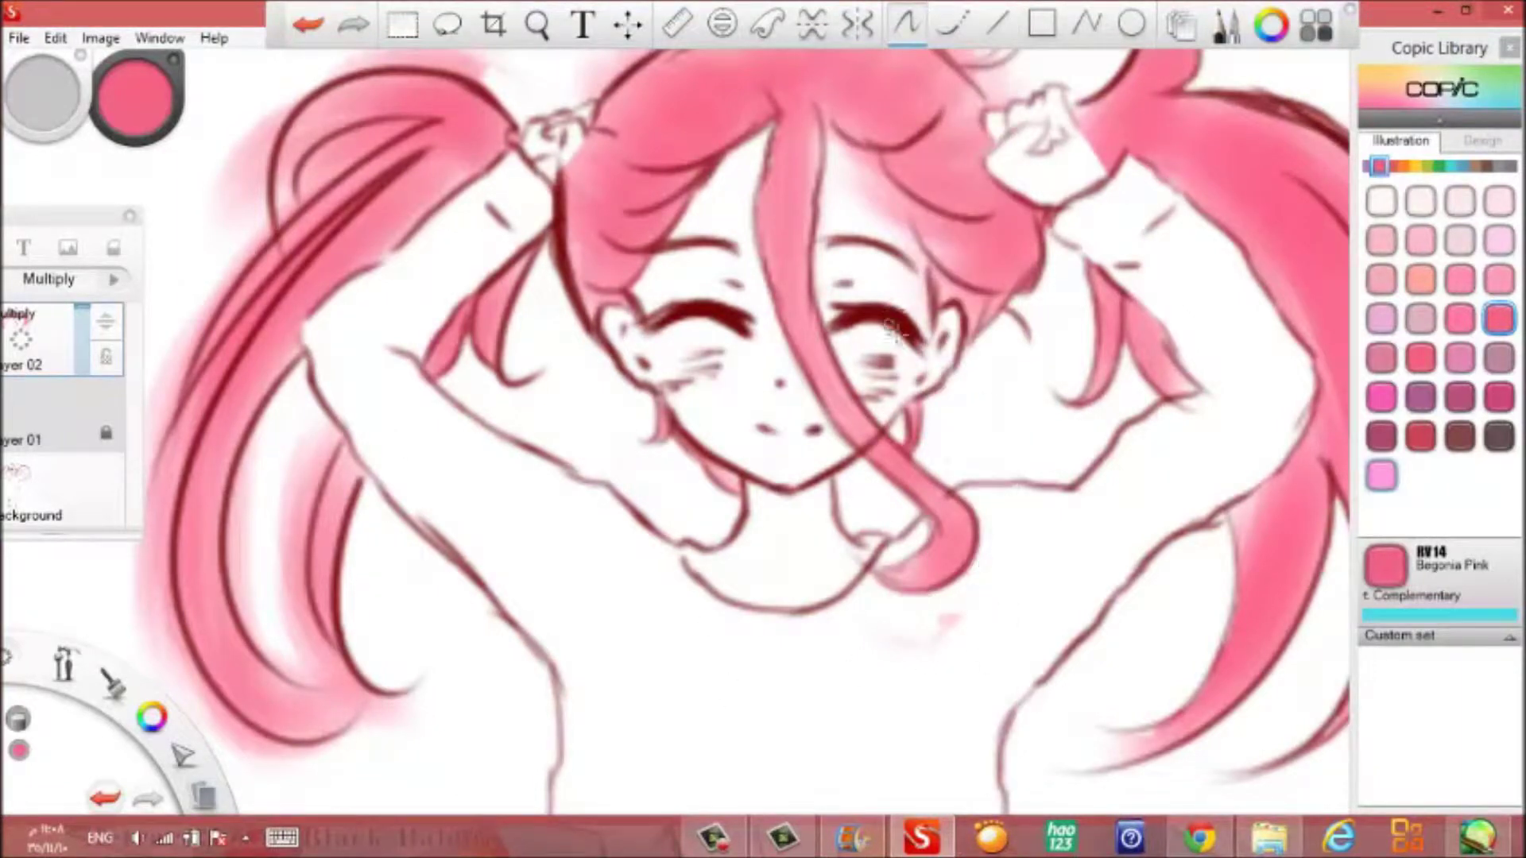
left_click_drag(873, 266, 767, 251)
Erase the pink overspill around the looped ponytail, from its top curve down to the lower tips.
left_click_drag(648, 247, 1055, 144)
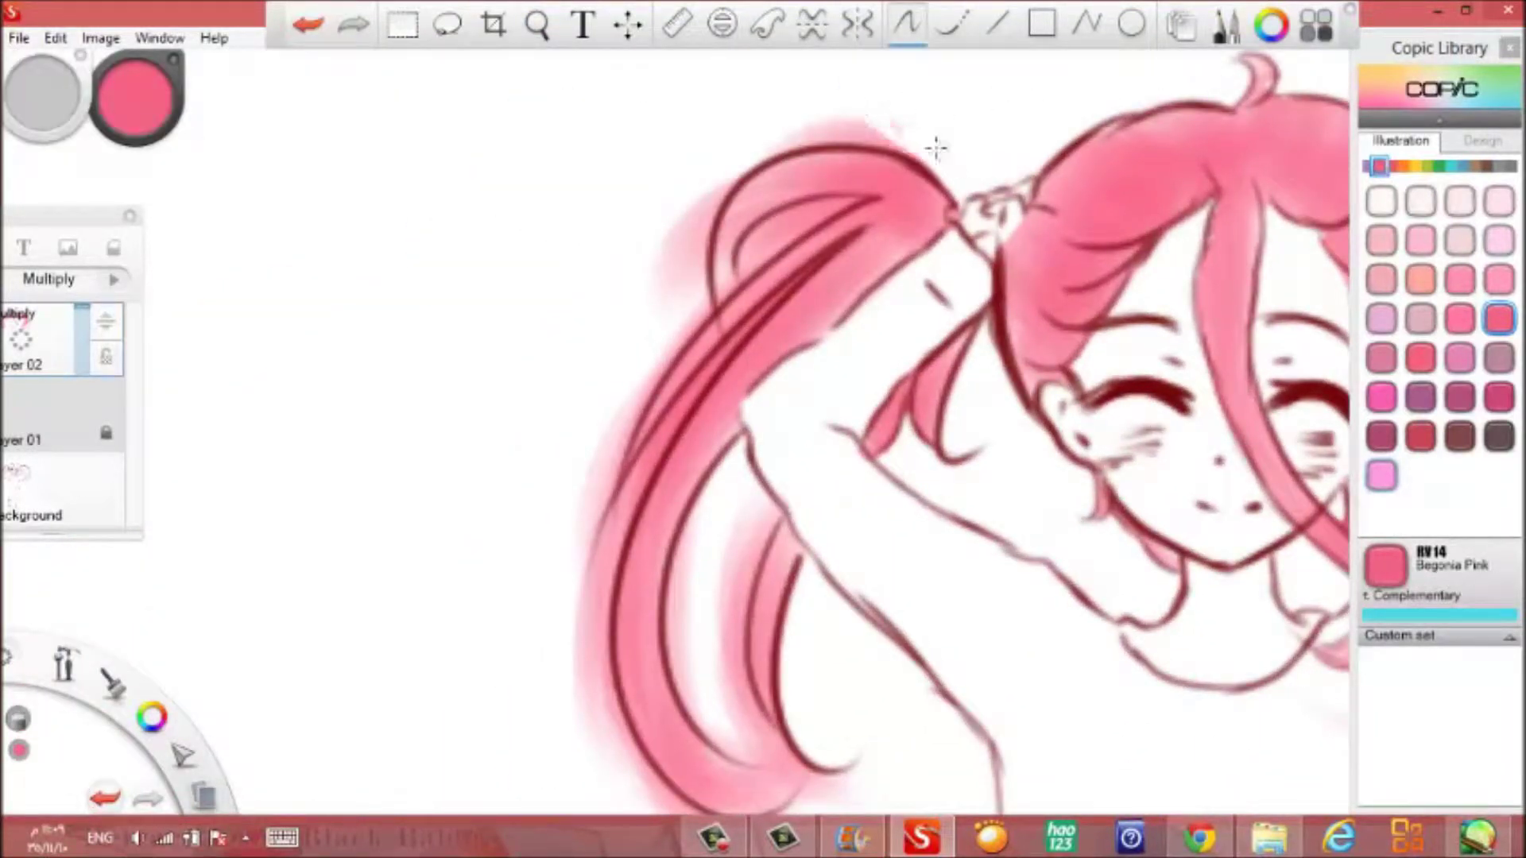
left_click_drag(694, 273, 753, 253)
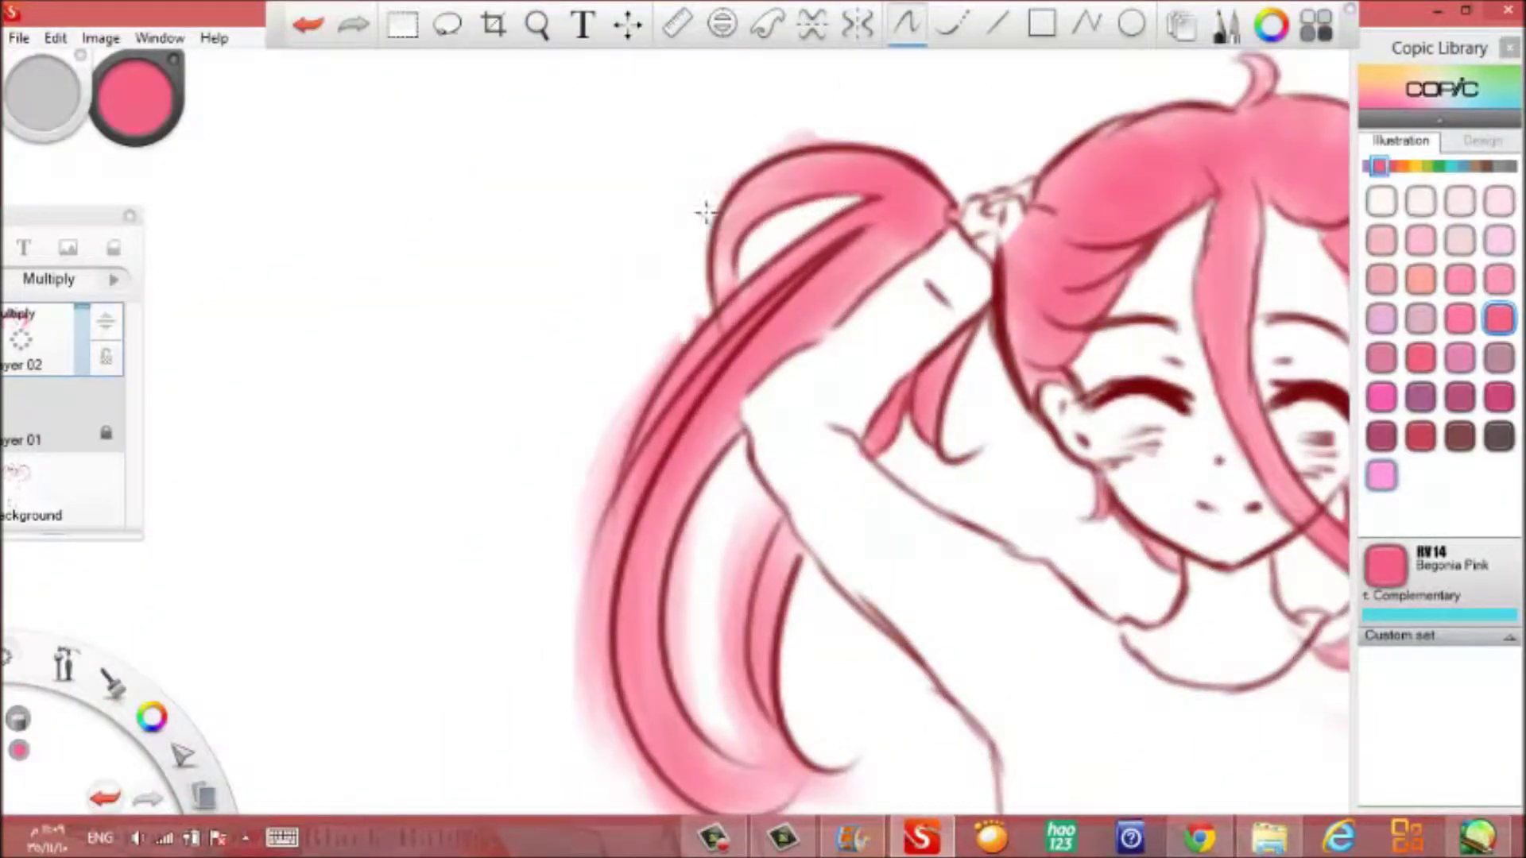
left_click_drag(496, 322, 506, 118)
mouse_move(692, 170)
left_mouse_down()
mouse_move(585, 379)
mouse_move(652, 282)
left_mouse_up()
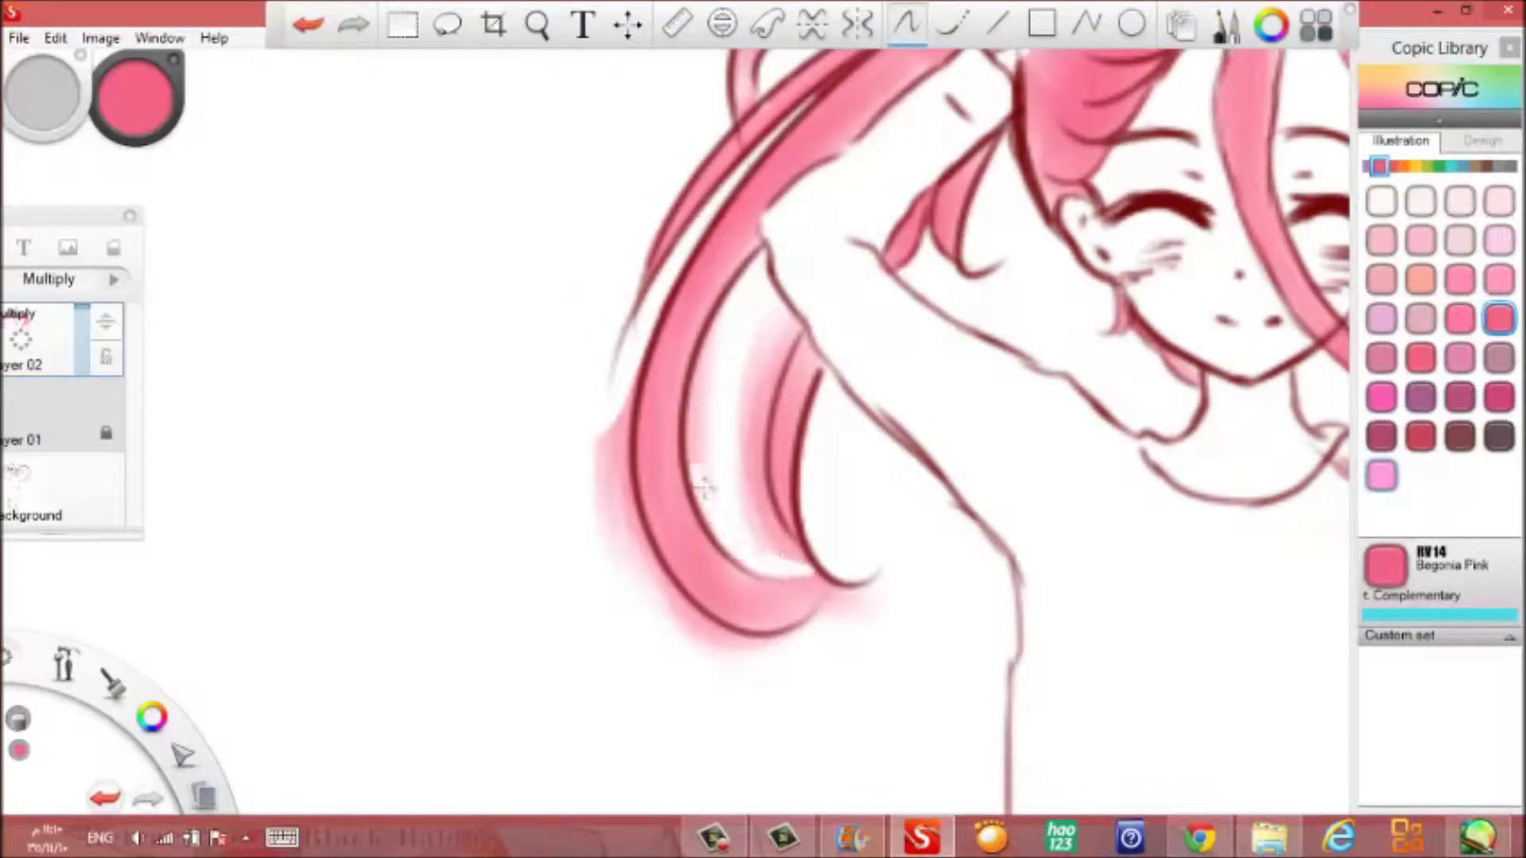
mouse_move(733, 308)
left_mouse_down()
mouse_move(739, 413)
mouse_move(798, 612)
left_mouse_up()
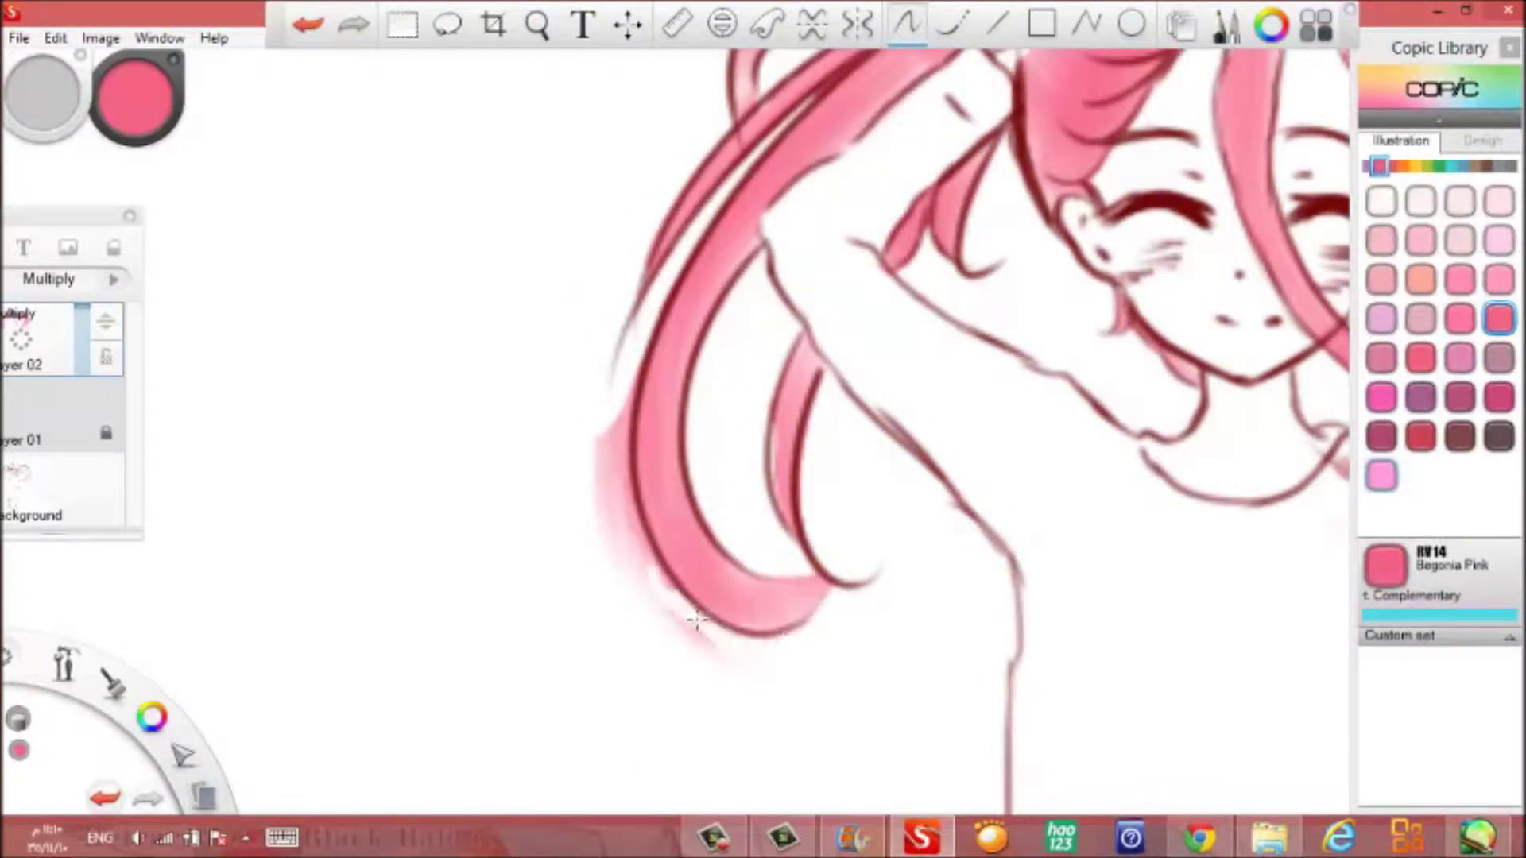
left_click_drag(754, 658, 725, 667)
Set the Hard Eraser size to 2.0 and clean up the outer edge of the looped ponytail.
left_click(115, 689)
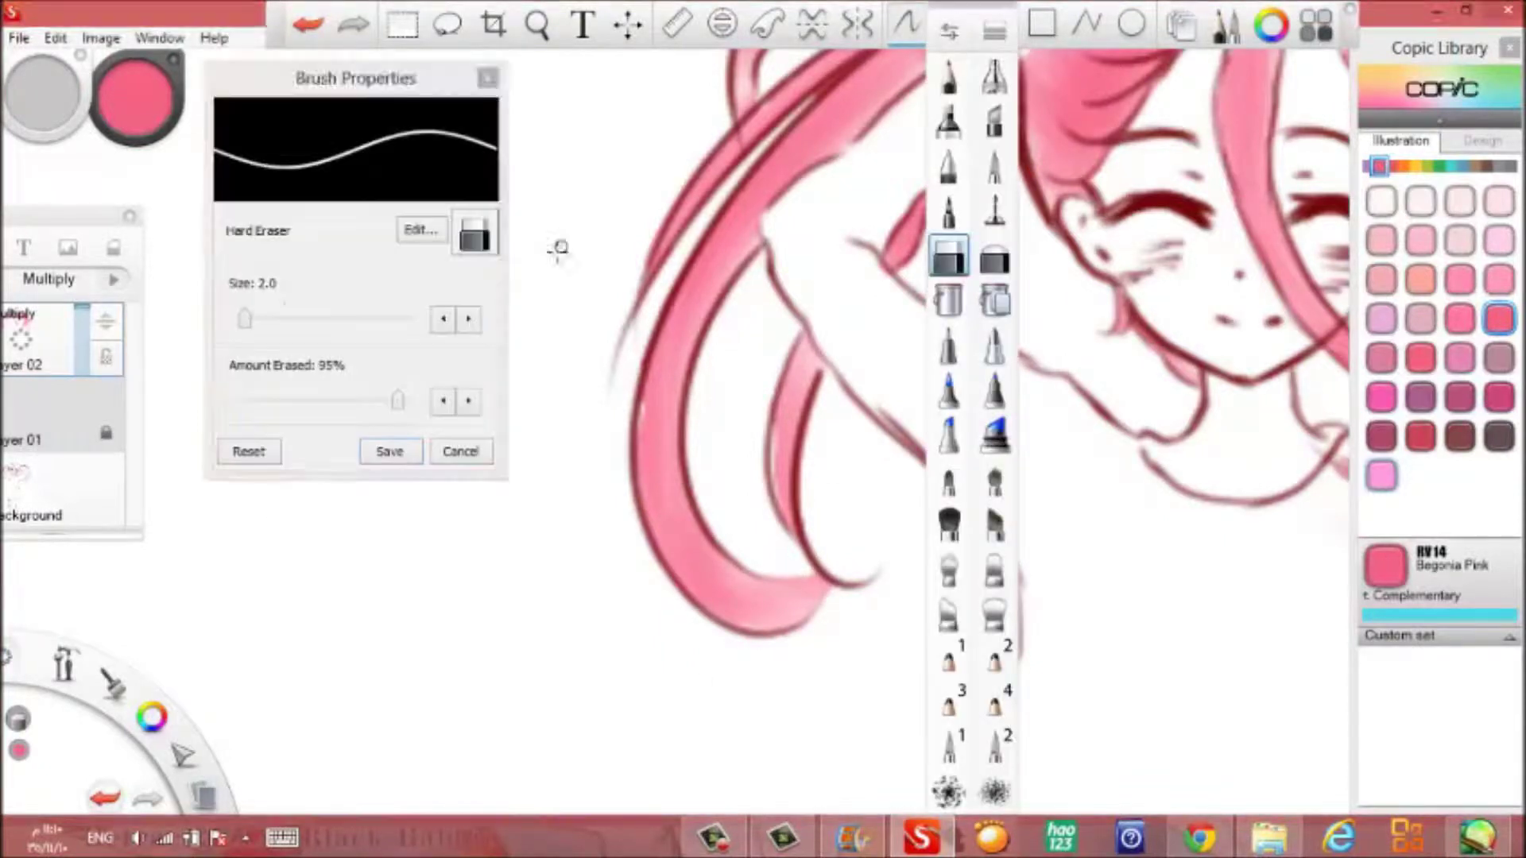
left_click(1065, 344)
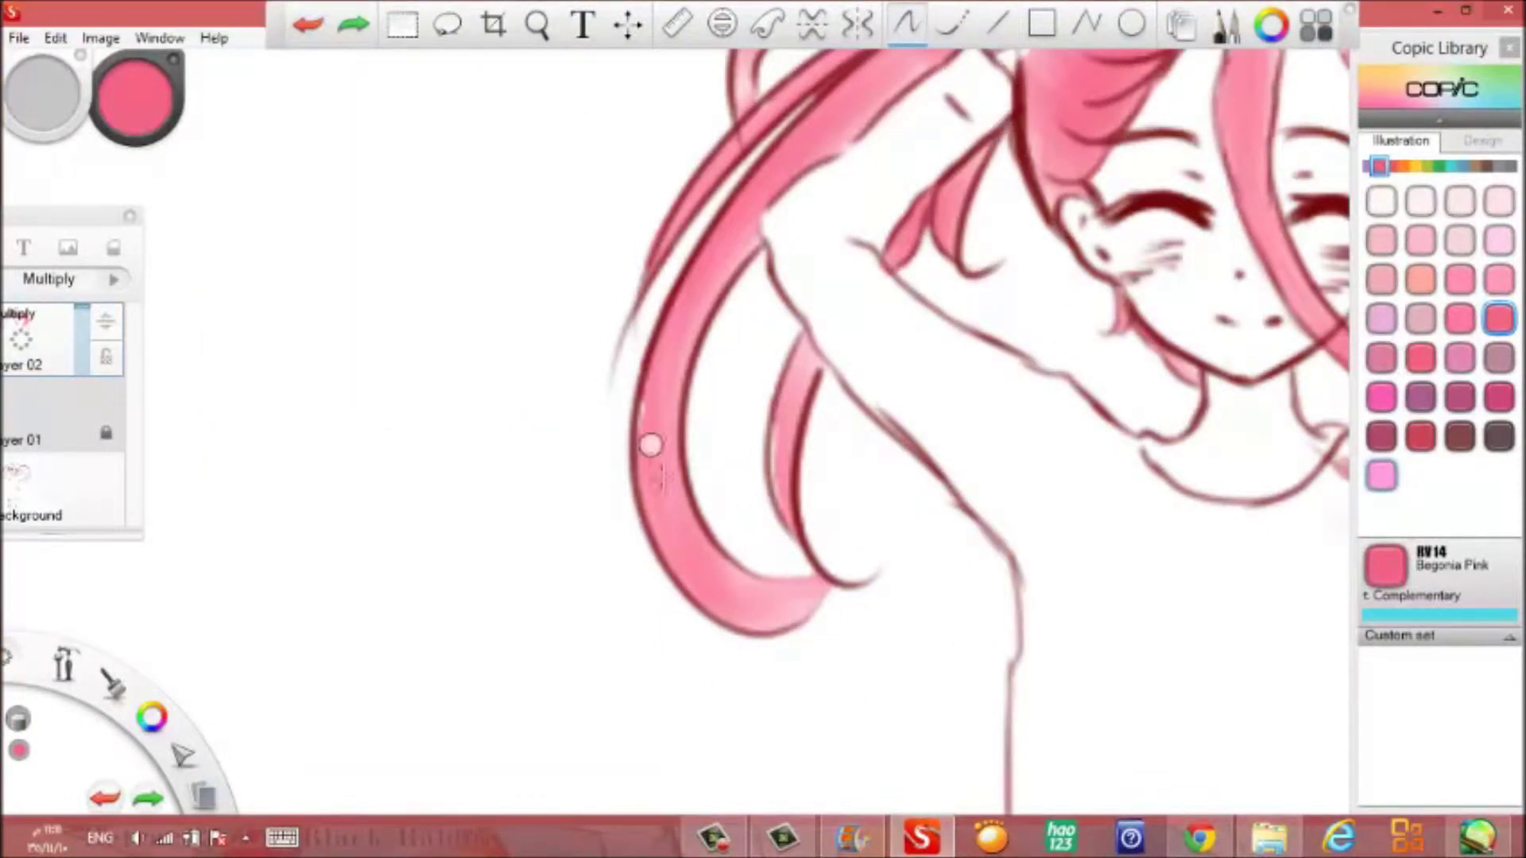
scroll(1243, 357, "down", 5)
scroll(844, 491, "up", 5)
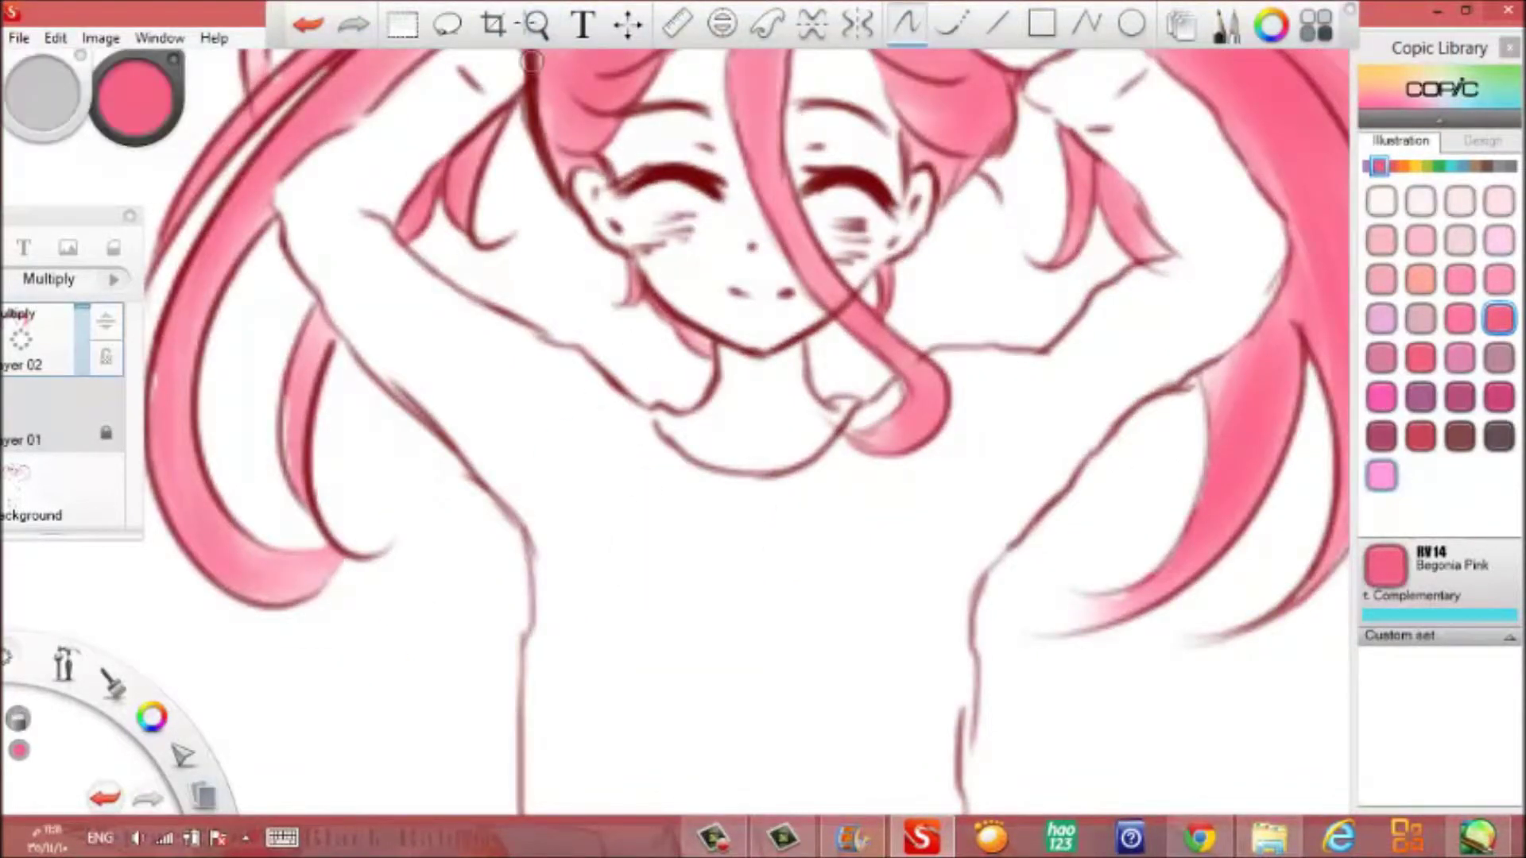
Choose the Pencil 4 brush and set its size with heavy pen pressure to 1.1.
scroll(334, 517, "down", 3)
key("ctrl+b")
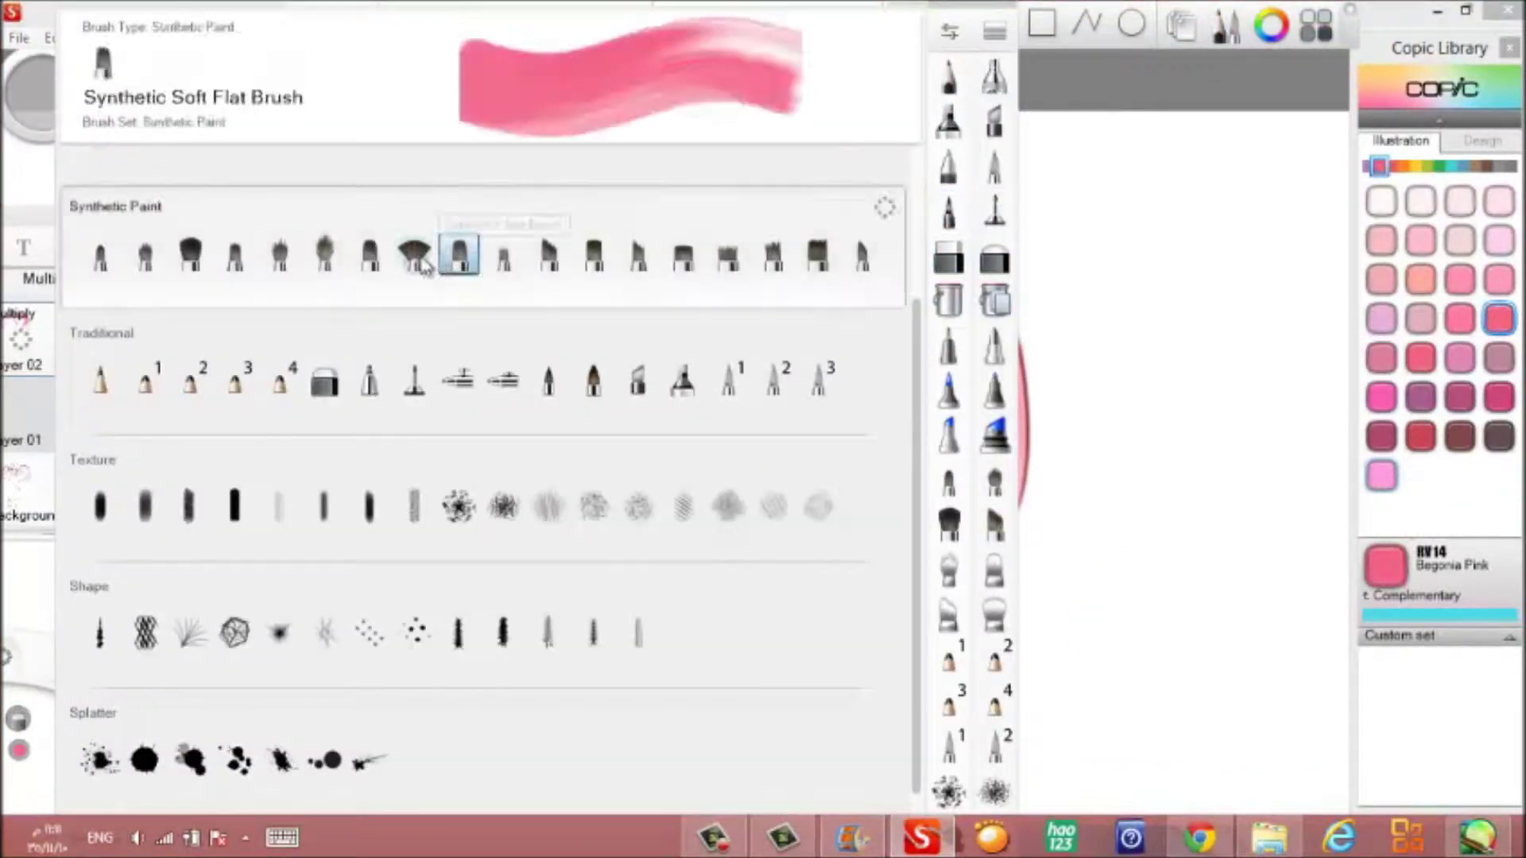
left_click(904, 9)
scroll(592, 438, "up", 4)
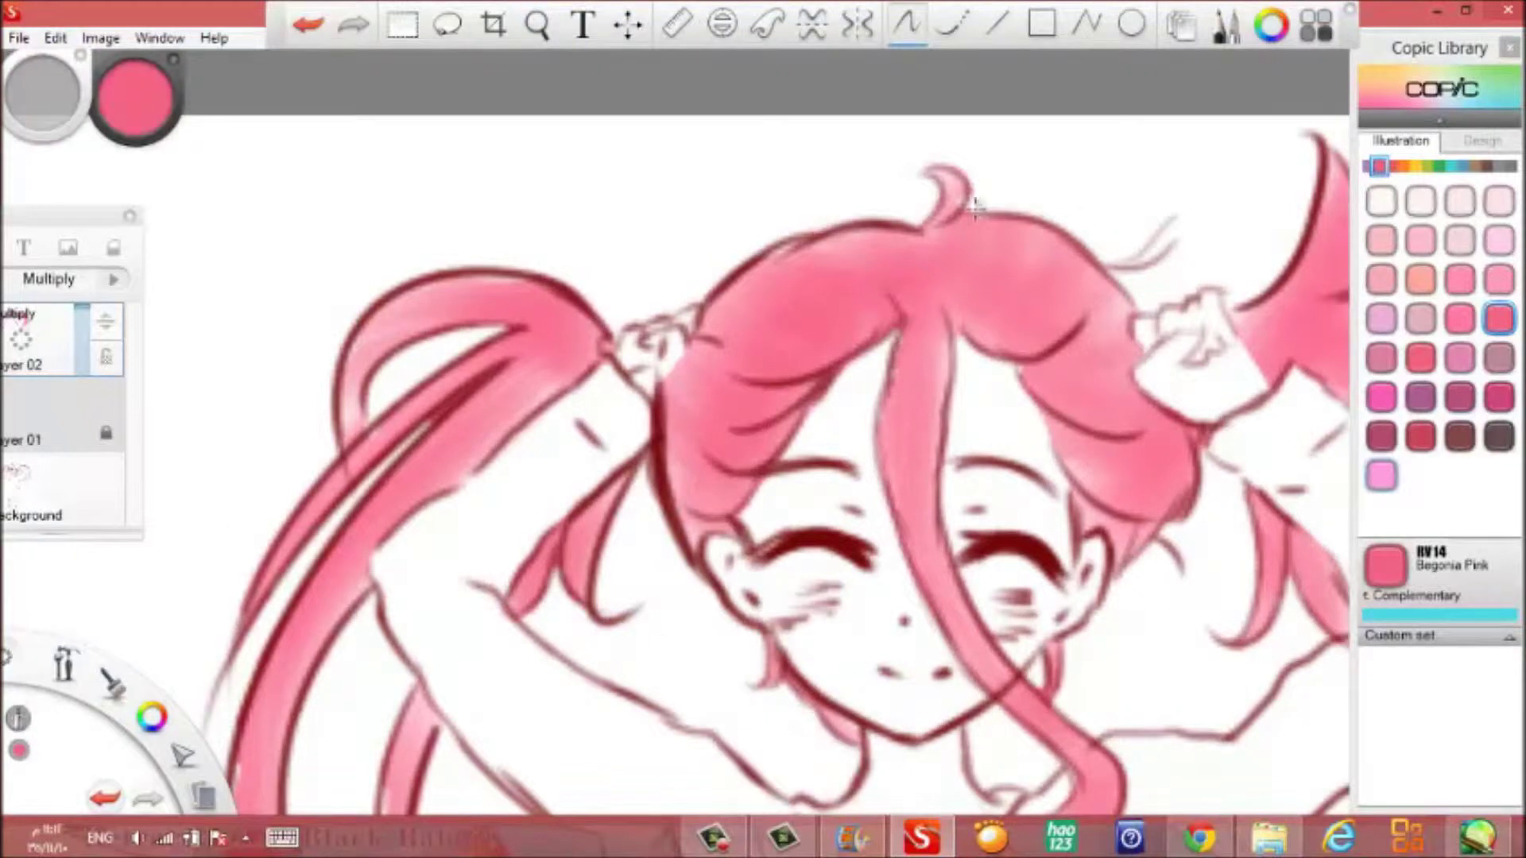
key("ctrl+b")
scroll(318, 517, "up", 2)
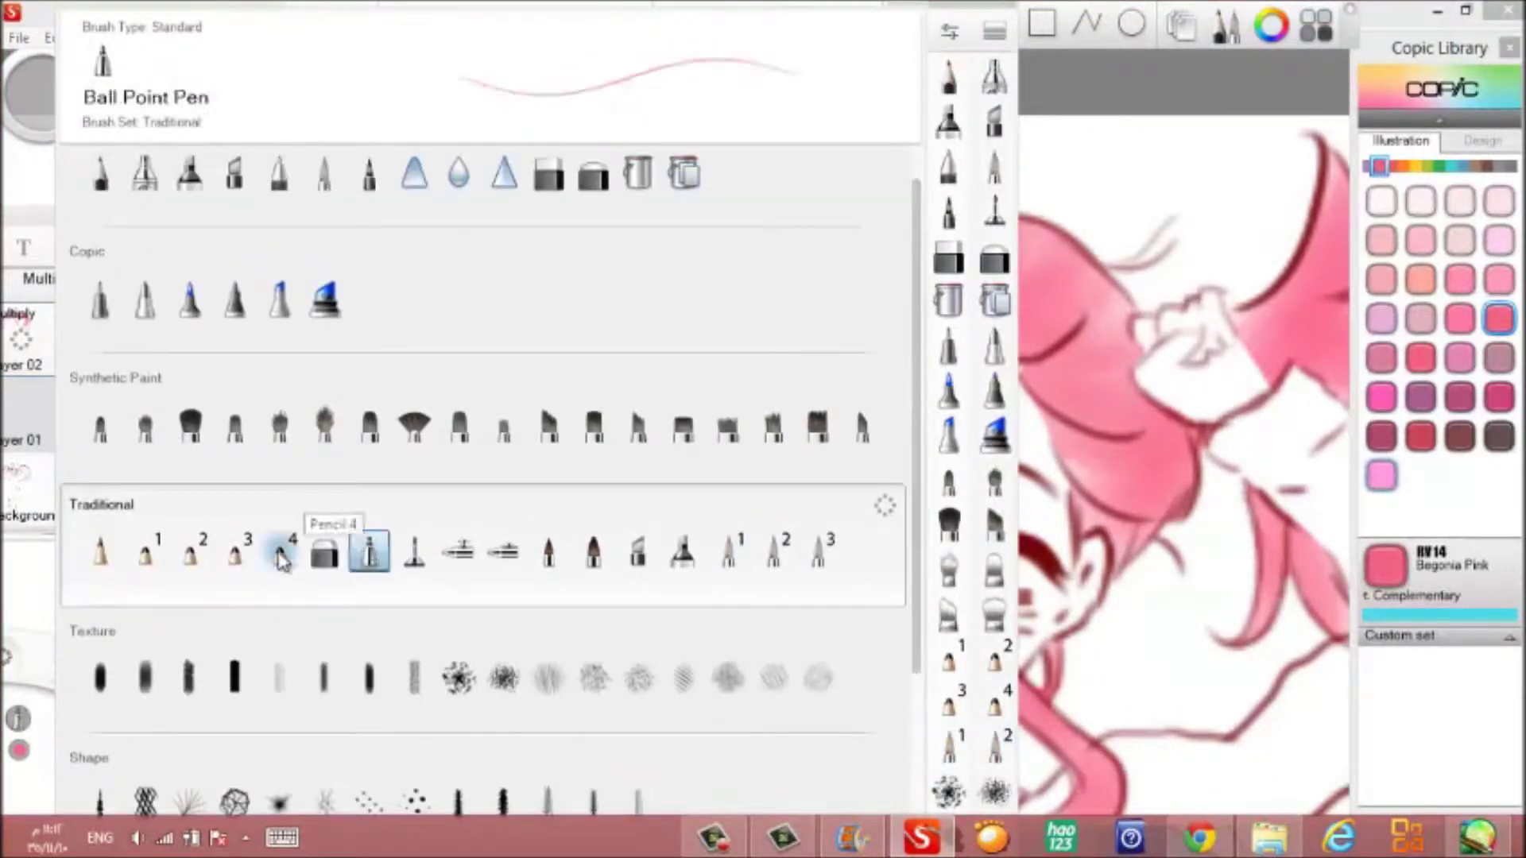
double_click(279, 550)
mouse_move(301, 342)
left_mouse_down()
mouse_move(232, 342)
mouse_move(265, 402)
mouse_move(239, 337)
left_mouse_up()
left_click(472, 326)
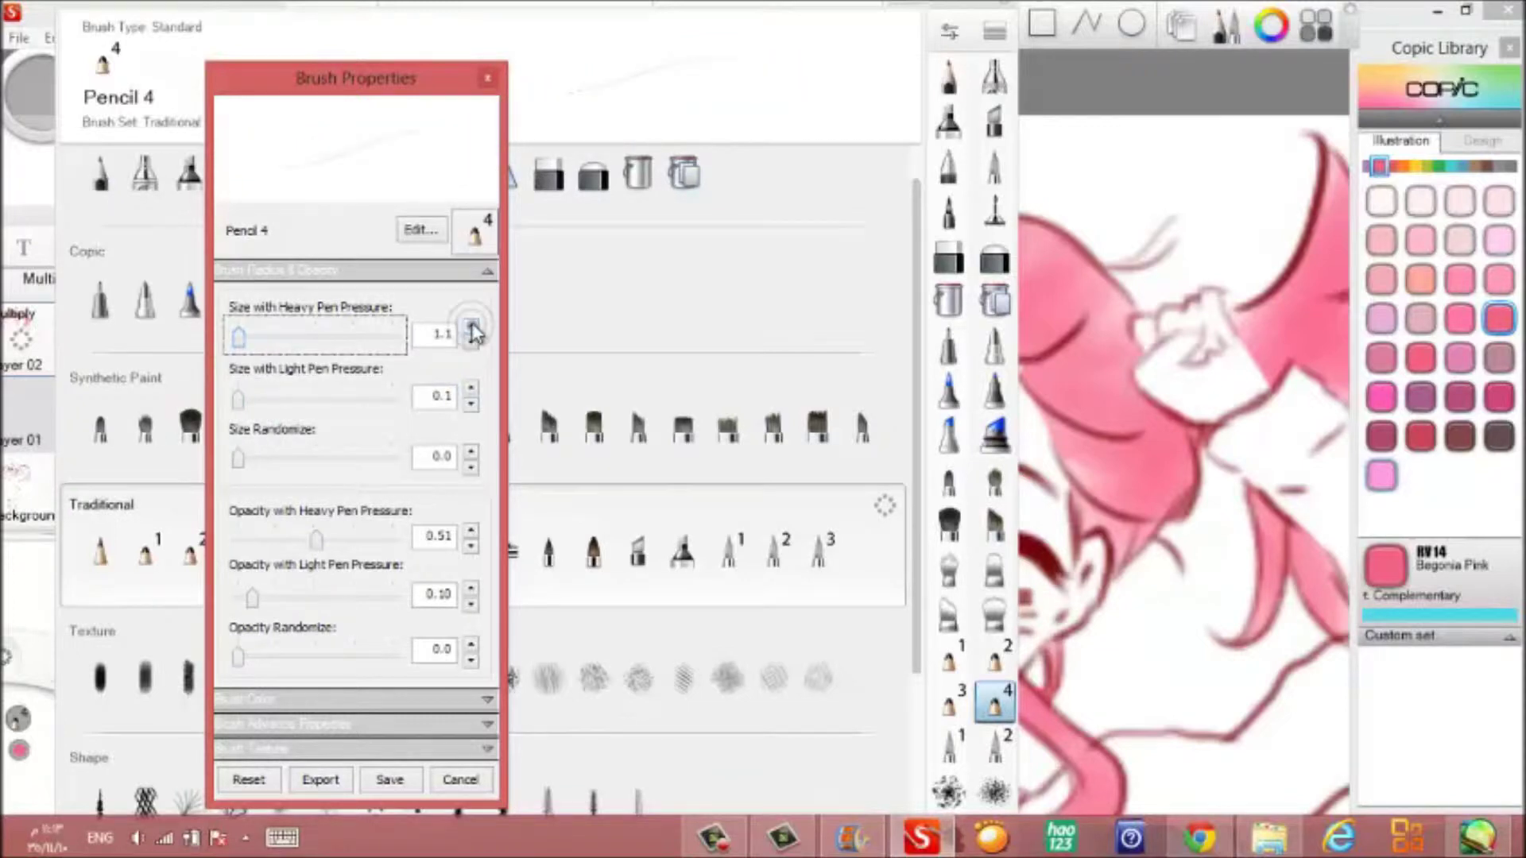
left_click(403, 779)
key("ctrl+b")
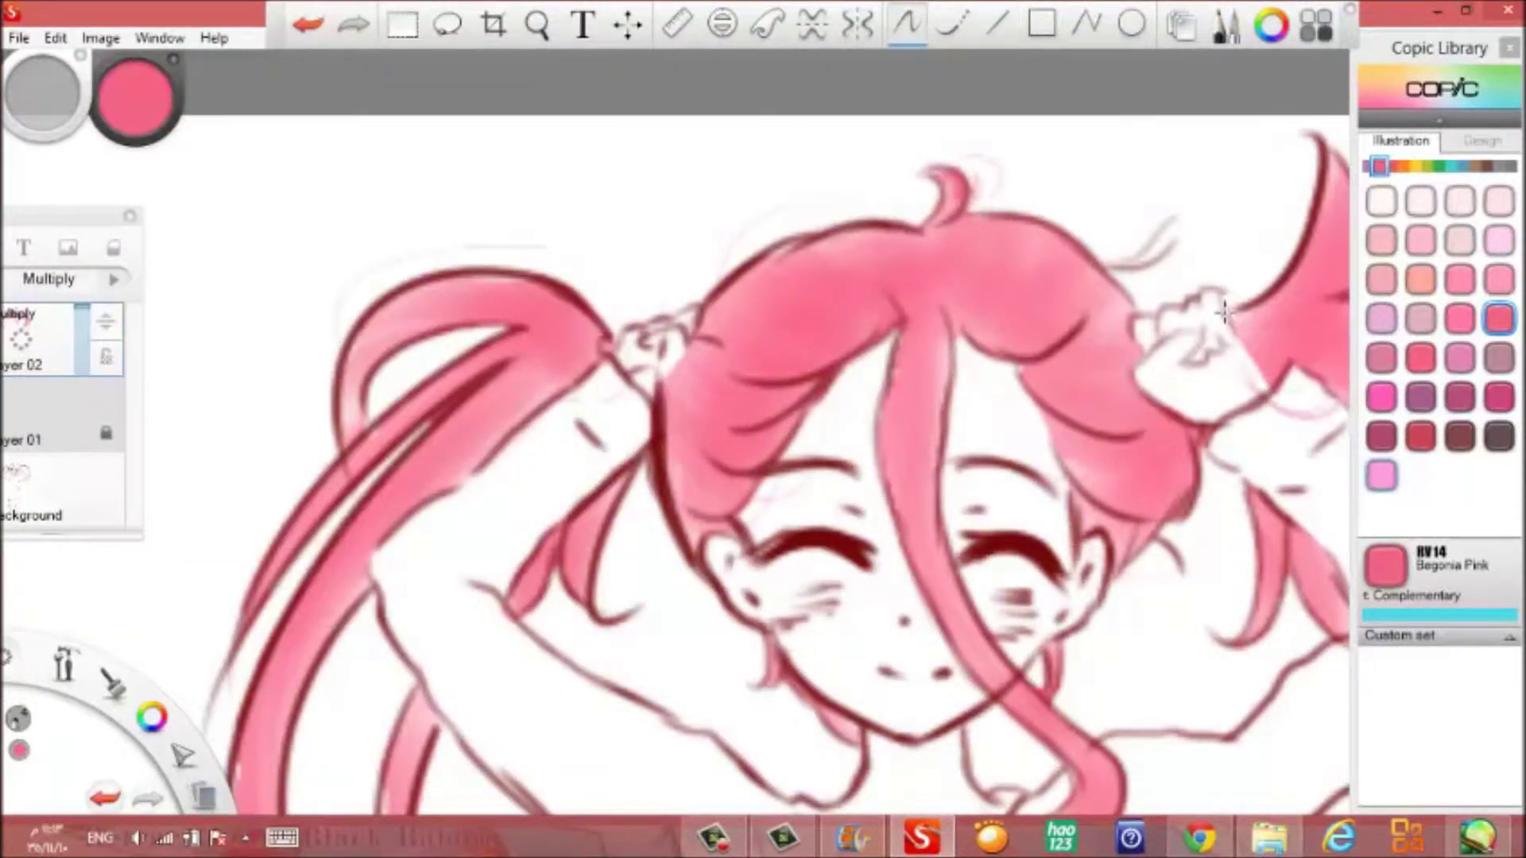
Sketch thin, loose pink pencil lines around the head and both ponytails.
key("space")
left_click_drag(483, 203, 527, 199)
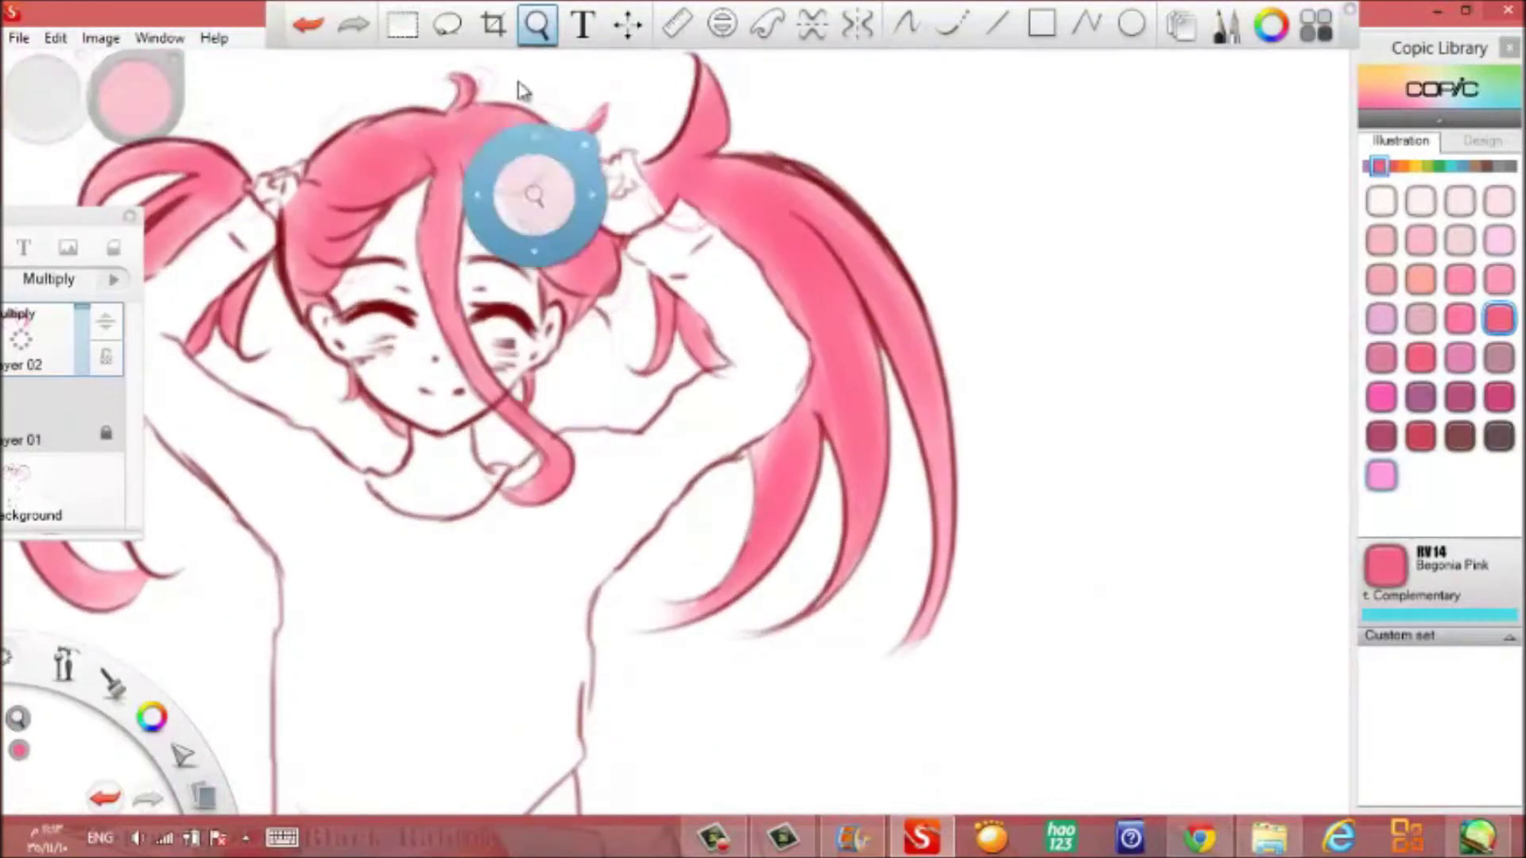
scroll(678, 385, "down", 5)
scroll(467, 412, "up", 5)
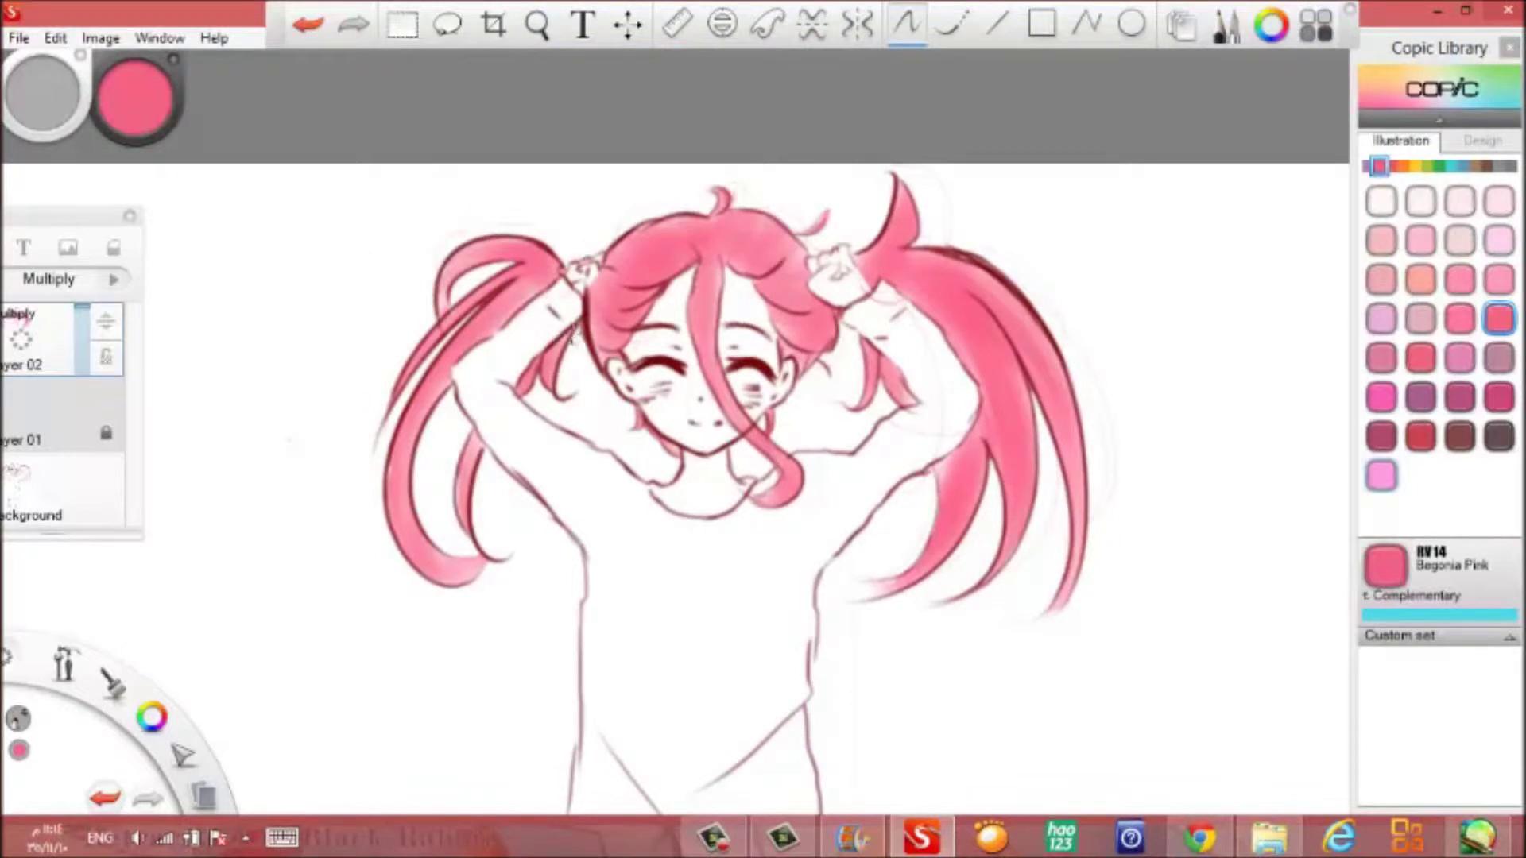
Choose the Copic Drawing Pen F brush and save it at size 1.0.
key("ctrl+b")
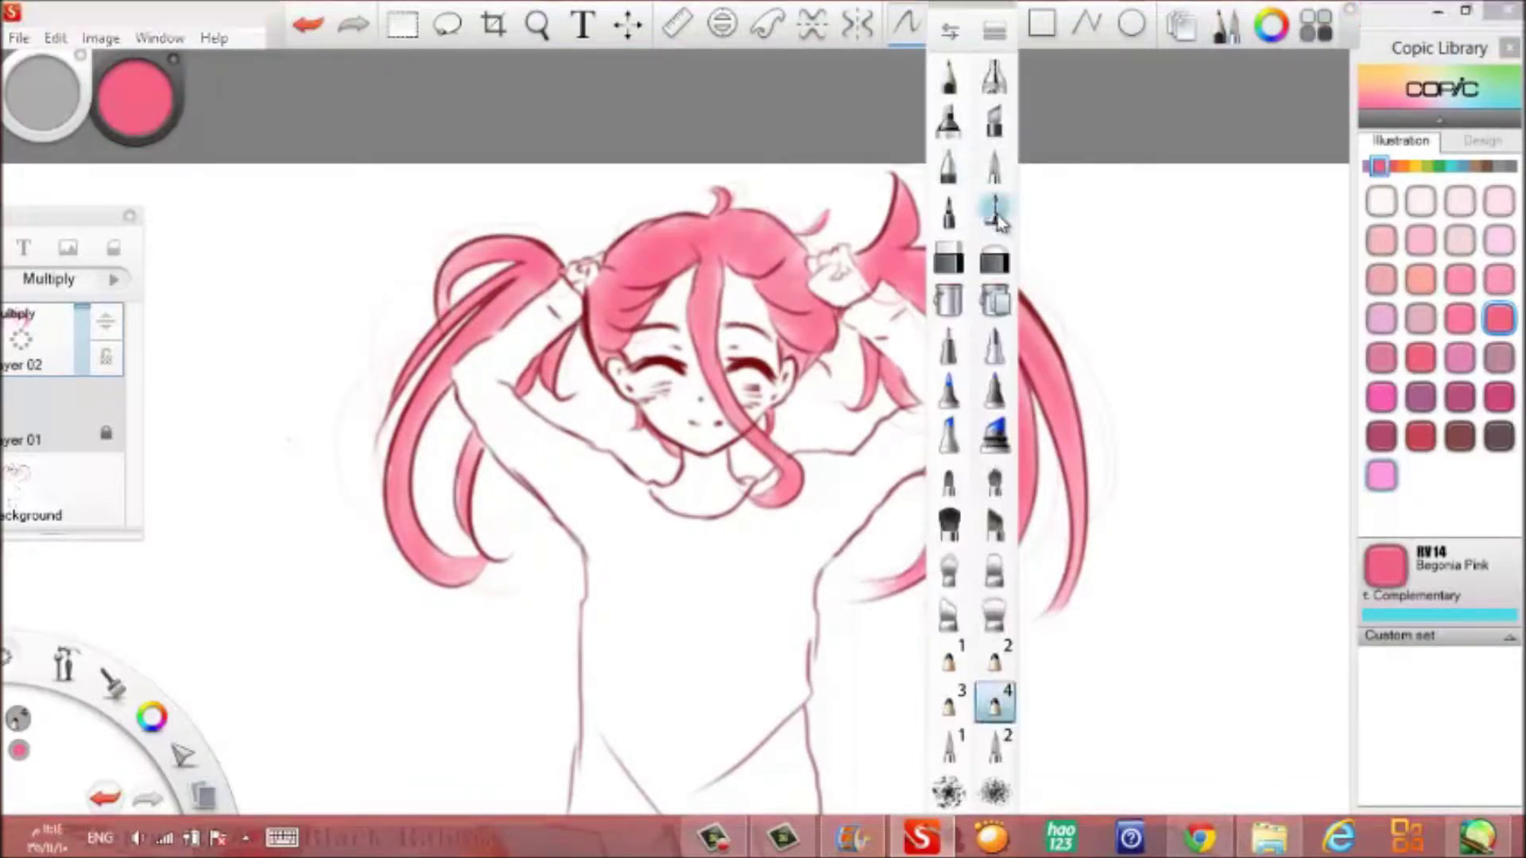
left_click(994, 30)
double_click(145, 298)
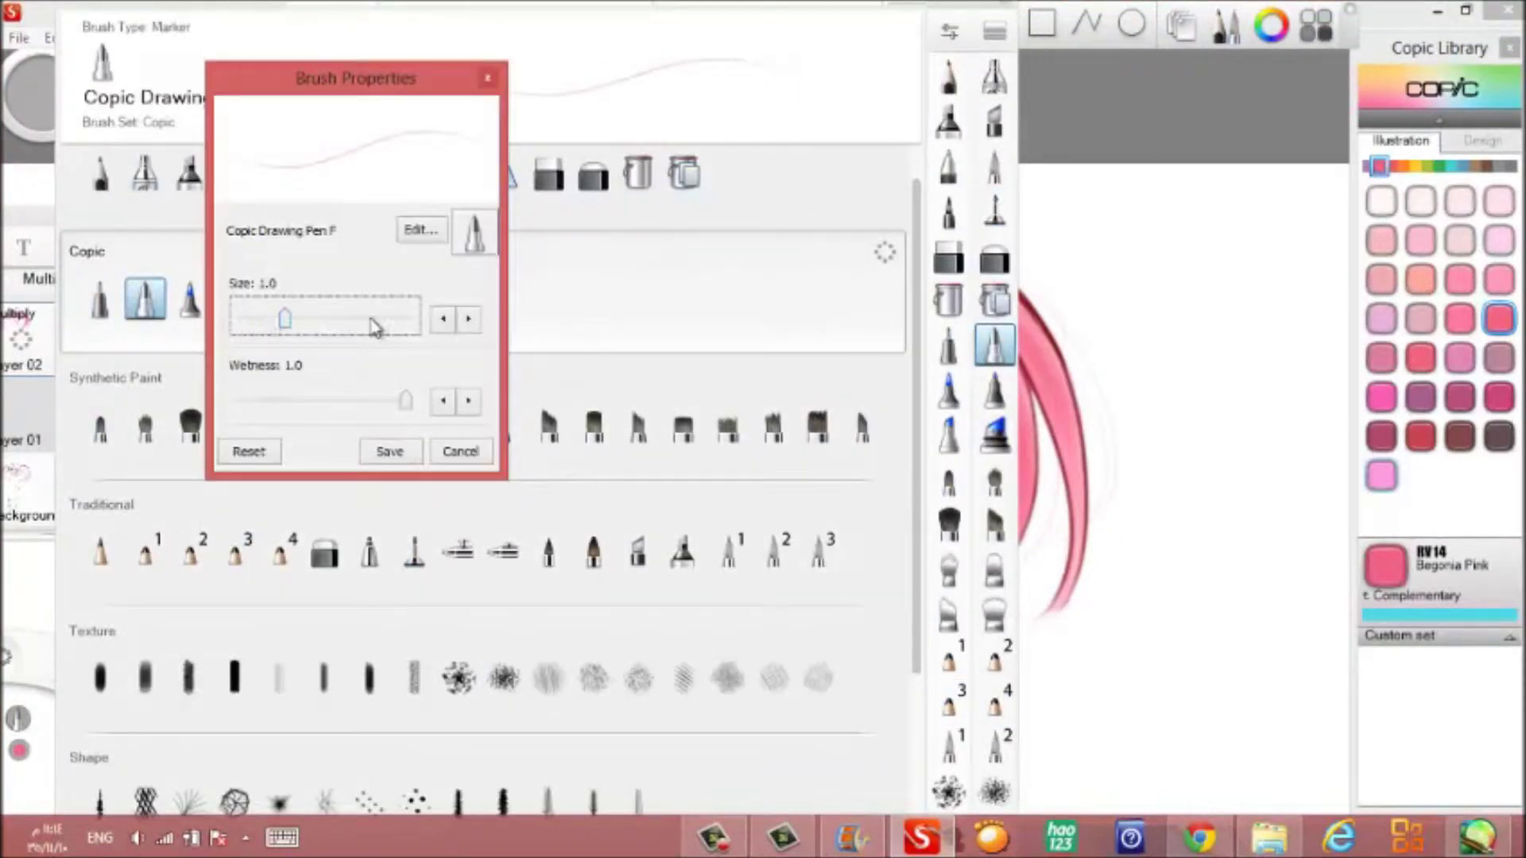
left_click(389, 447)
left_click(693, 282)
scroll(693, 282, "up", 3)
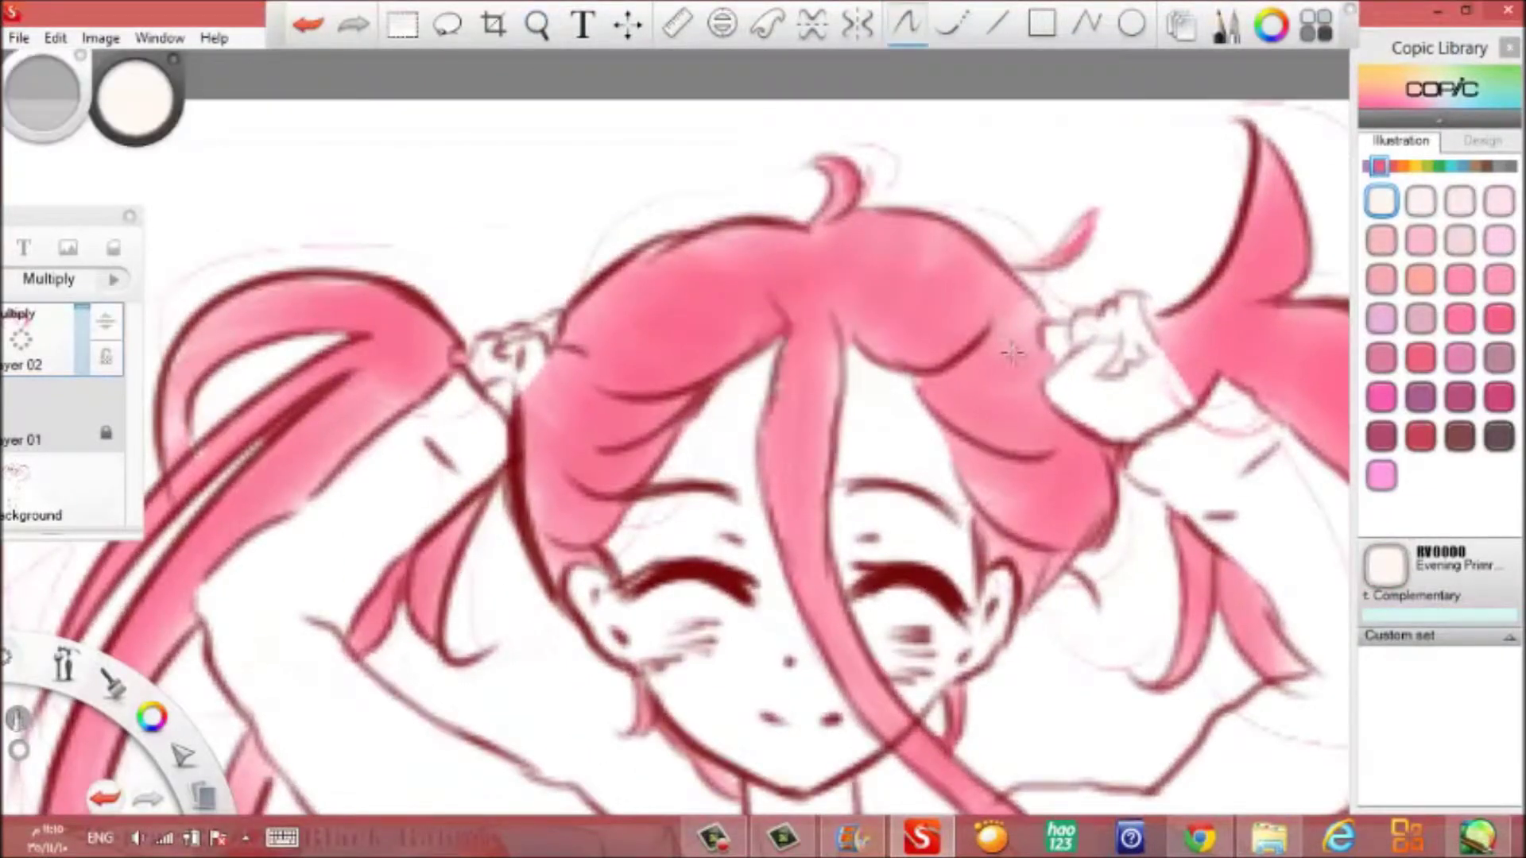
key("ctrl+b")
key("ctrl+b")
key("ctrl+b")
left_click(994, 30)
left_click(279, 172)
double_click(280, 551)
left_click(299, 400)
left_click(460, 779)
left_click(99, 298)
double_click(99, 299)
left_click(456, 446)
Paint pale highlights across the fringe and crown of the hair with colour RV0000.
left_click(279, 172)
key("ctrl+b")
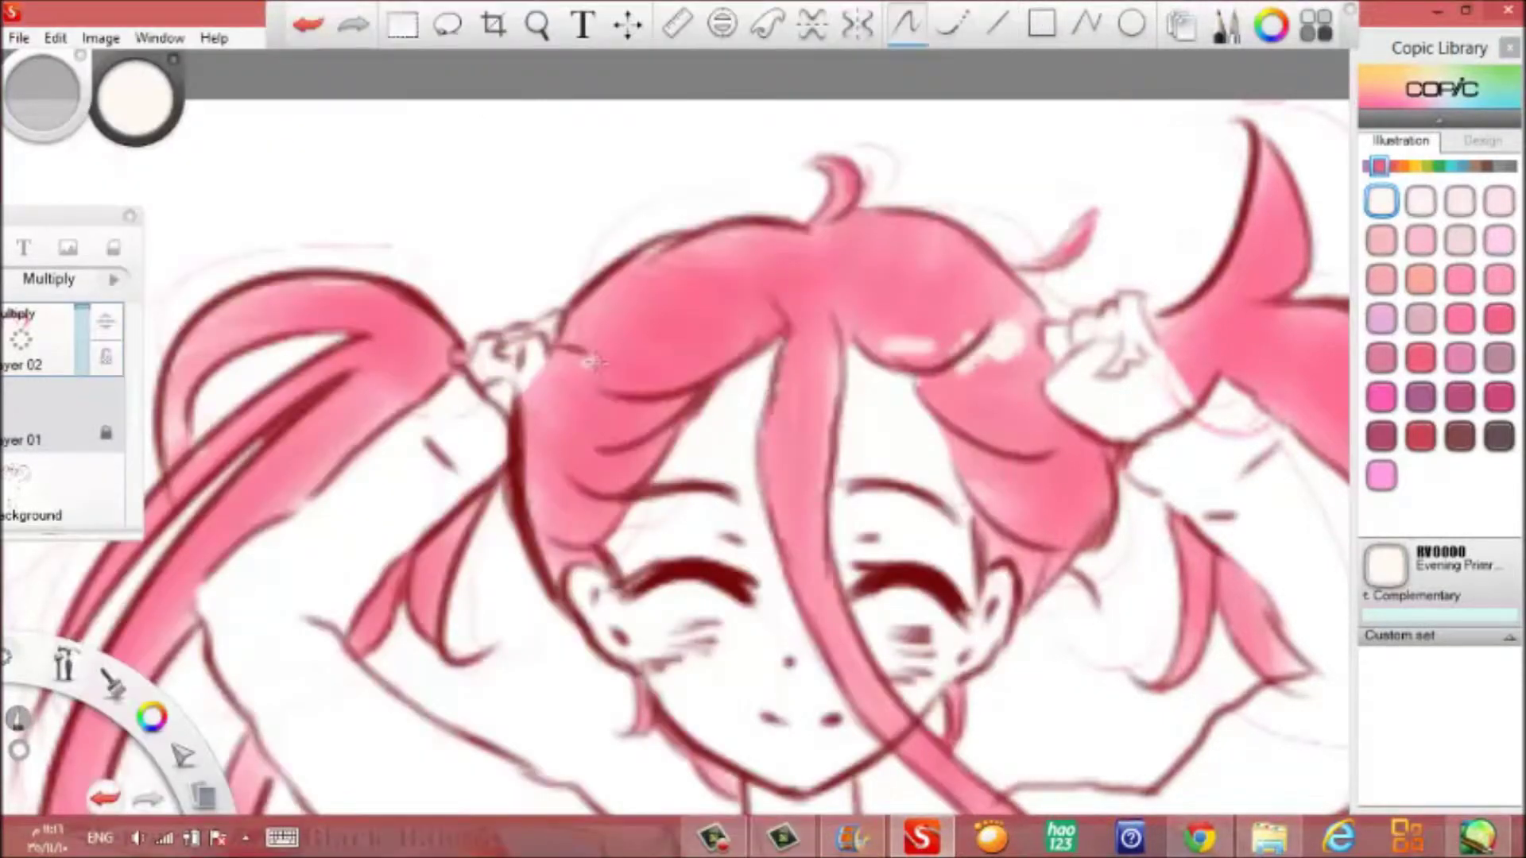
key("Home")
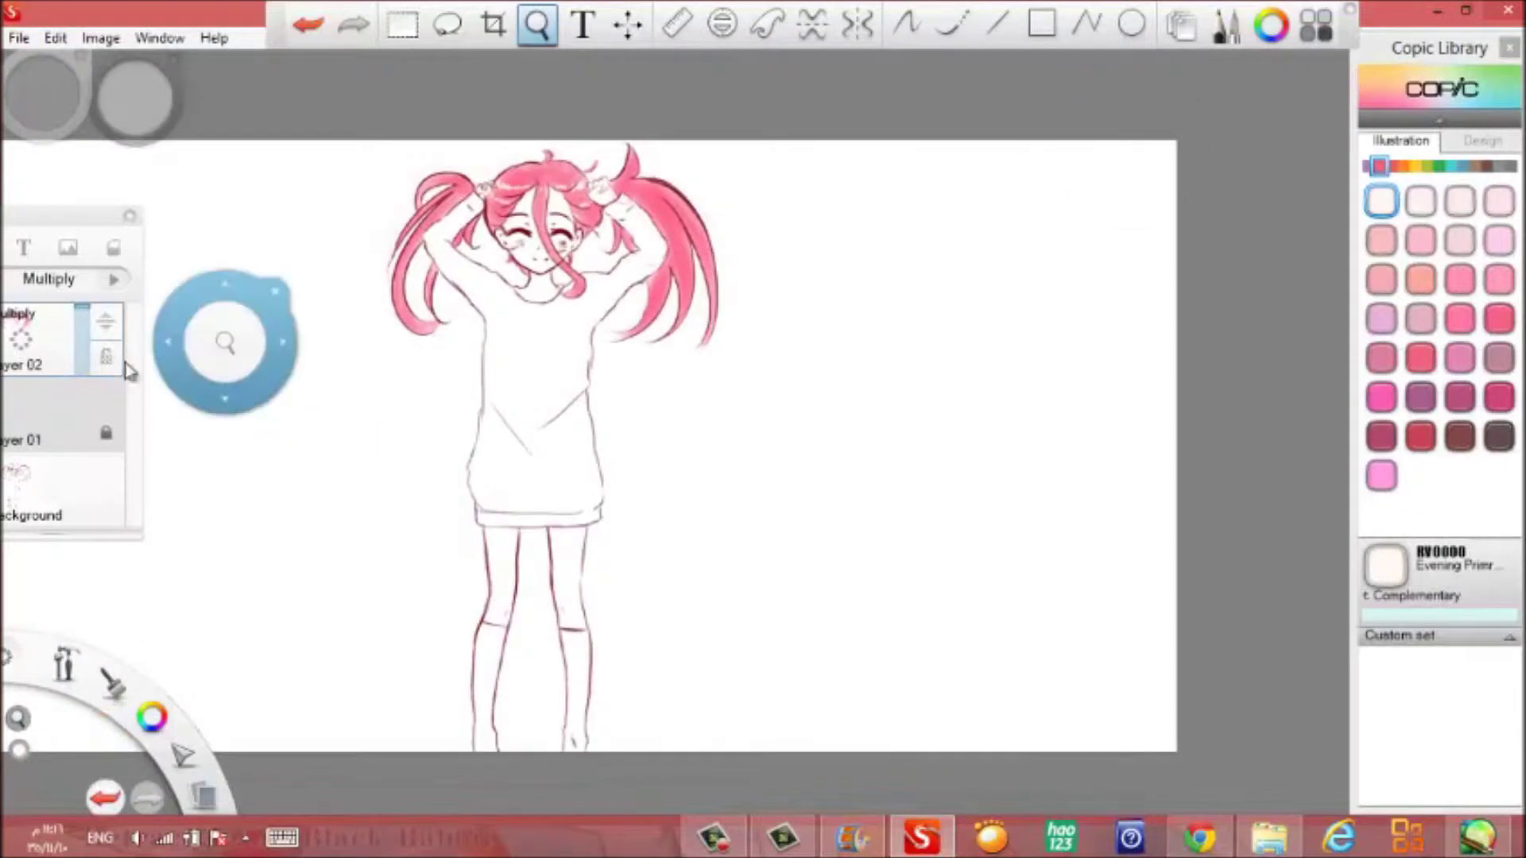
Choose the Hatching 2 texture brush and the Copic colour BG13 Mint Green for the sweater.
left_click(1225, 30)
left_click(1224, 29)
left_click(771, 677)
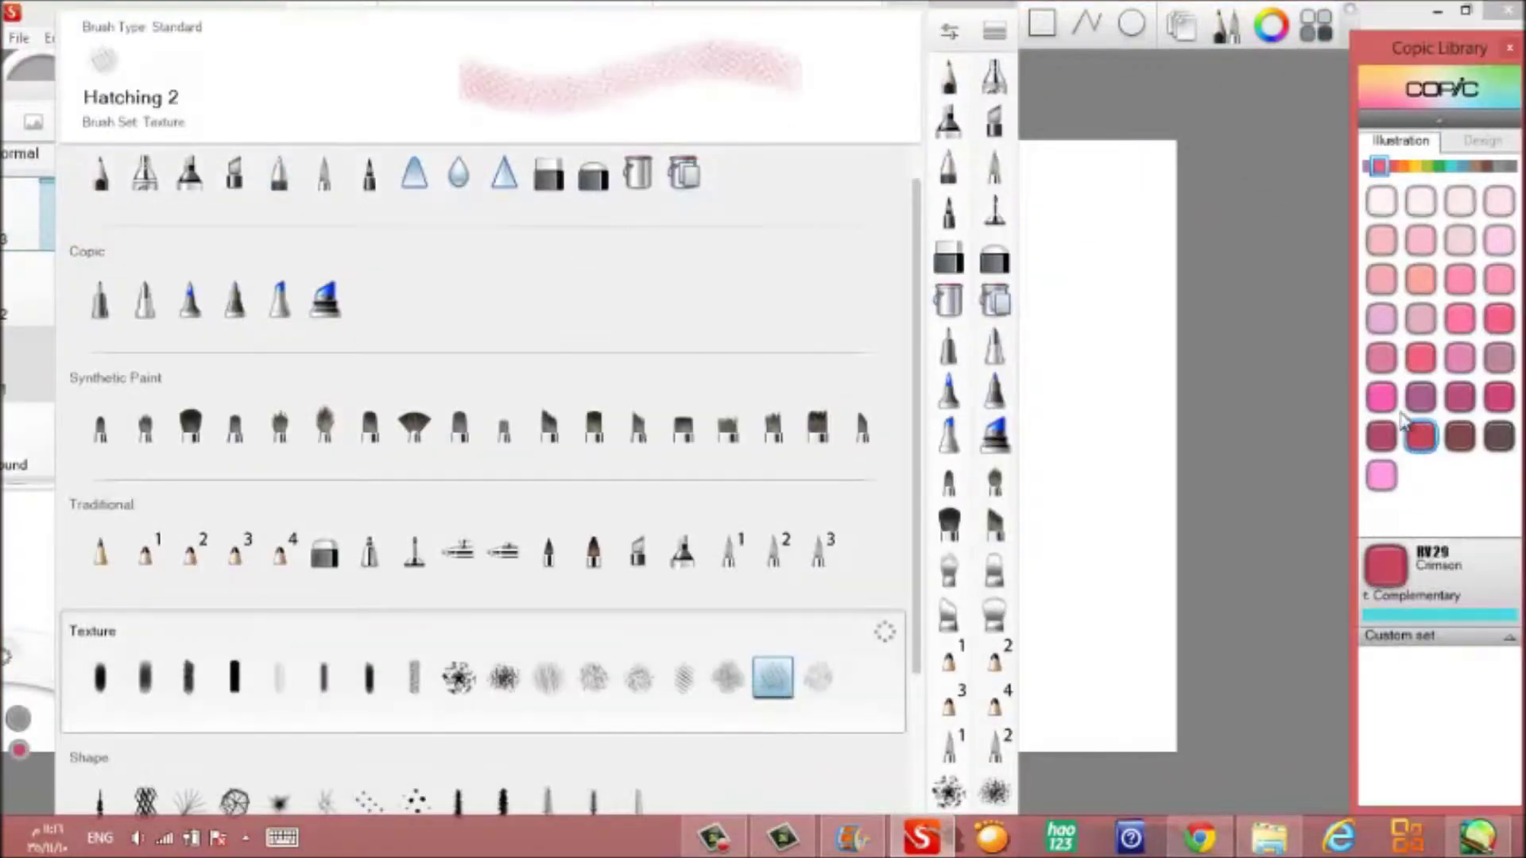
left_click(1451, 166)
left_click(1421, 278)
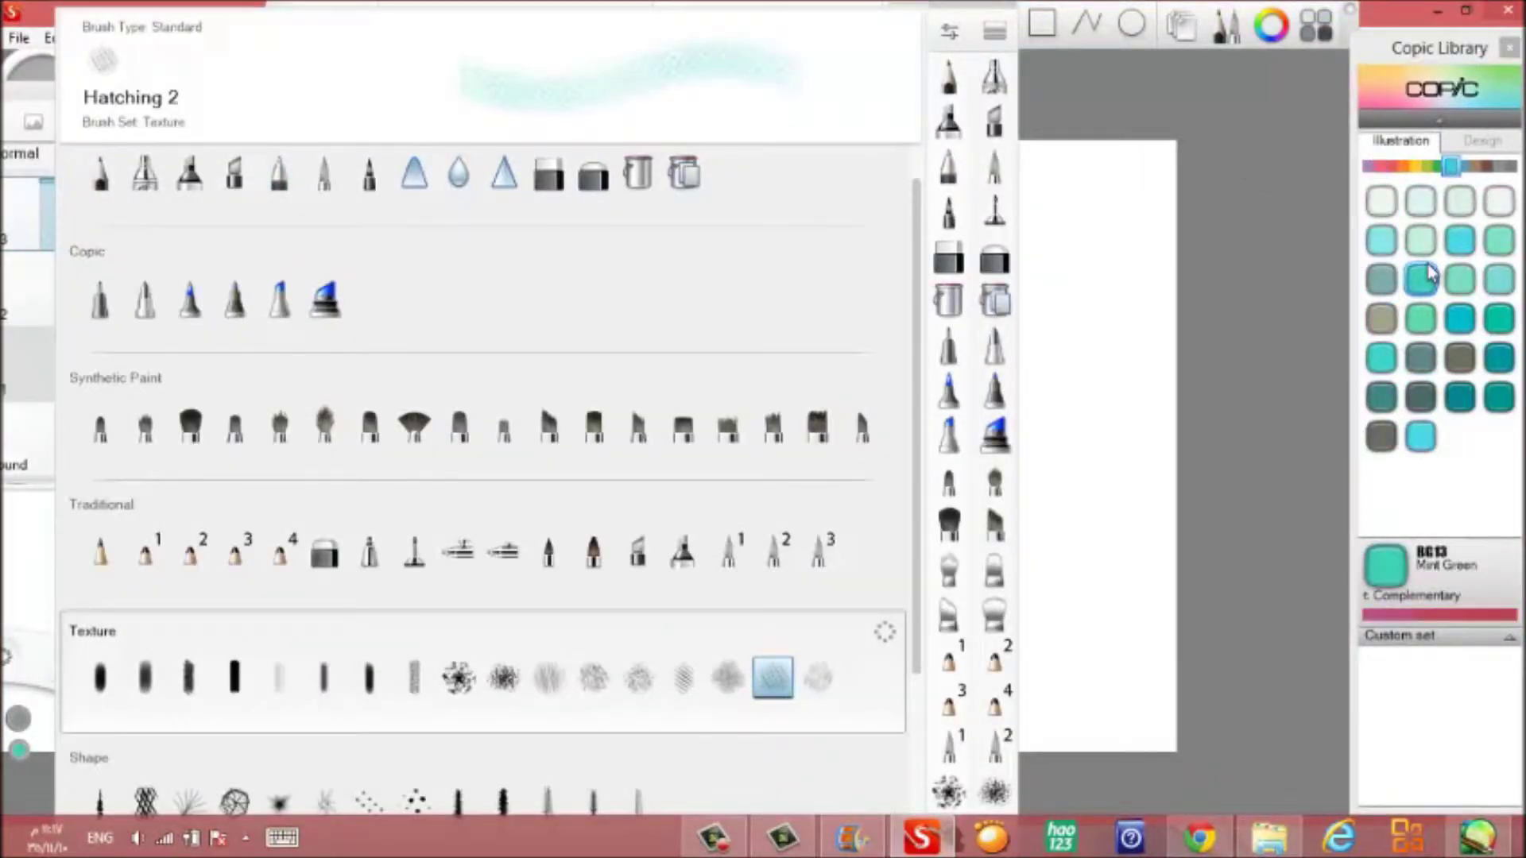
Fill the sweater's body and sleeves with mint green hatching on Layer 03.
left_click(727, 549)
key("ctrl+b")
scroll(613, 647, "up", 5)
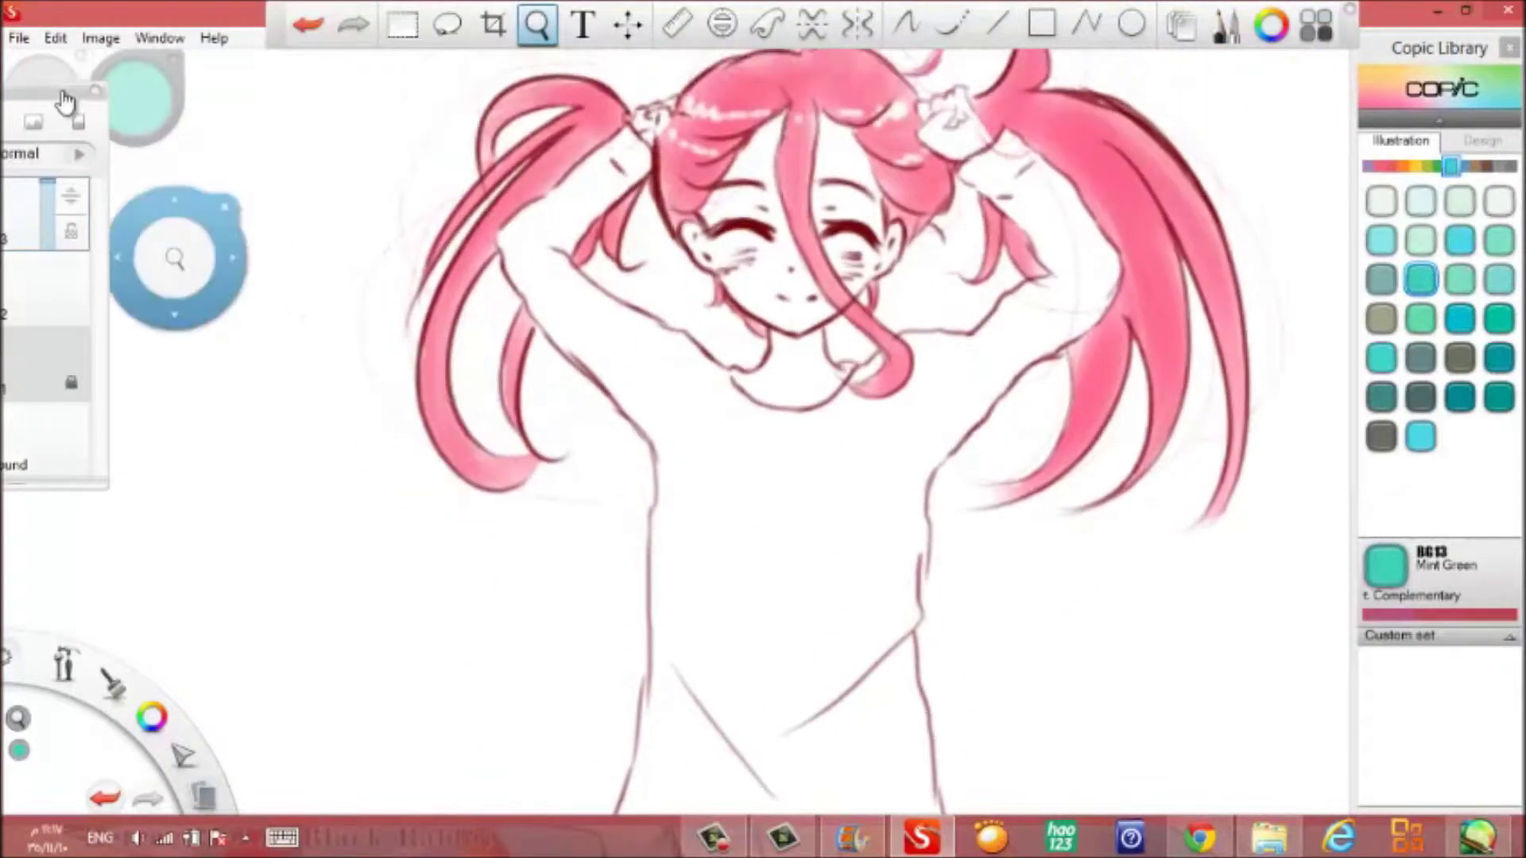
mouse_move(628, 349)
left_mouse_down()
mouse_move(705, 589)
mouse_move(872, 586)
mouse_move(573, 223)
mouse_move(1055, 274)
mouse_move(739, 509)
mouse_move(681, 493)
mouse_move(878, 382)
mouse_move(914, 517)
left_mouse_up()
Shade the sweater's hem and sleeve ends with hatching in the Copic colour B79 Iris.
left_click(1462, 165)
left_click(1420, 514)
mouse_move(660, 588)
left_mouse_down()
mouse_move(834, 604)
mouse_move(715, 572)
mouse_move(953, 572)
left_mouse_up()
Erase the sweater colour that spills over the neckline, the sleeve edges and the nearby hair strands.
left_click(536, 24)
mouse_move(527, 164)
left_mouse_down()
mouse_move(528, 517)
mouse_move(151, 86)
mouse_move(970, 467)
mouse_move(800, 397)
left_mouse_up()
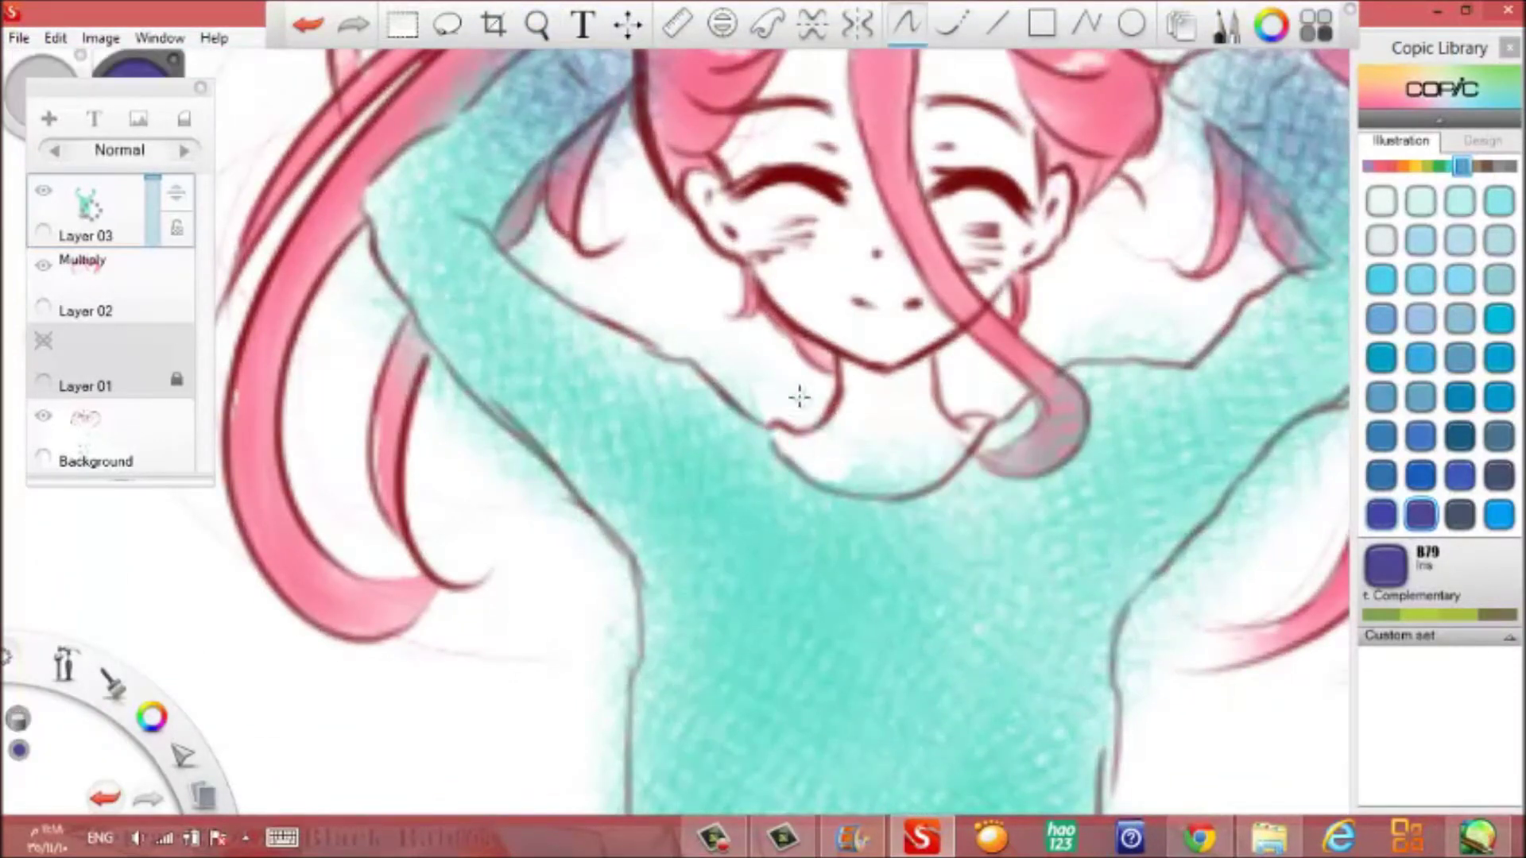
left_click(537, 24)
mouse_move(698, 318)
left_mouse_down()
mouse_move(698, 443)
mouse_move(668, 220)
left_mouse_up()
left_click(536, 24)
left_click_drag(422, 562, 516, 245)
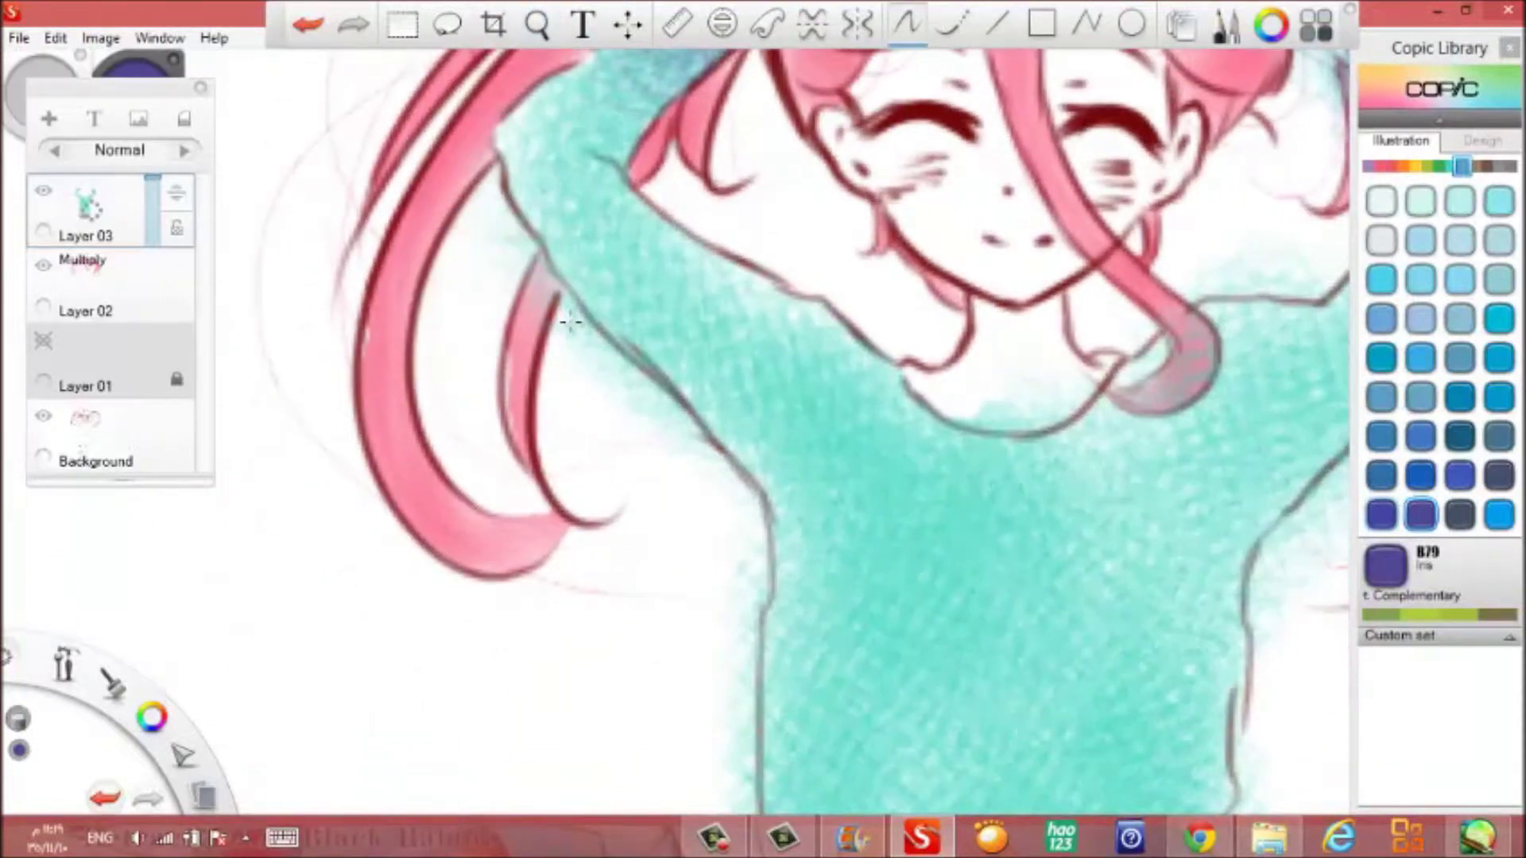
key("ctrl+z")
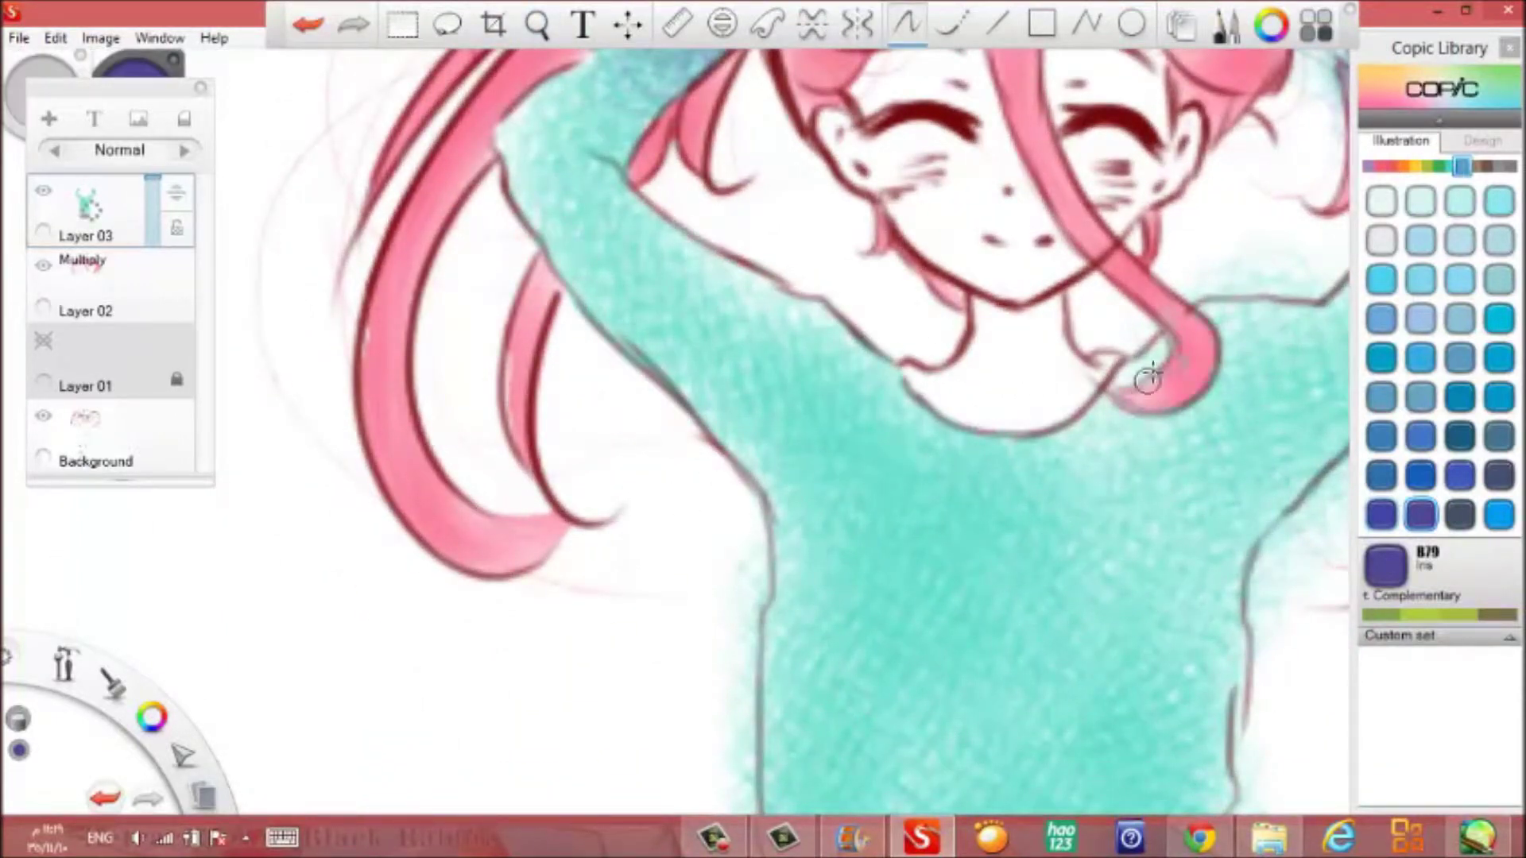
Erase the hatching overspill along the sweater's side edge down to the hem.
left_click(536, 24)
mouse_move(477, 102)
left_mouse_down()
mouse_move(562, 224)
mouse_move(364, 283)
left_mouse_up()
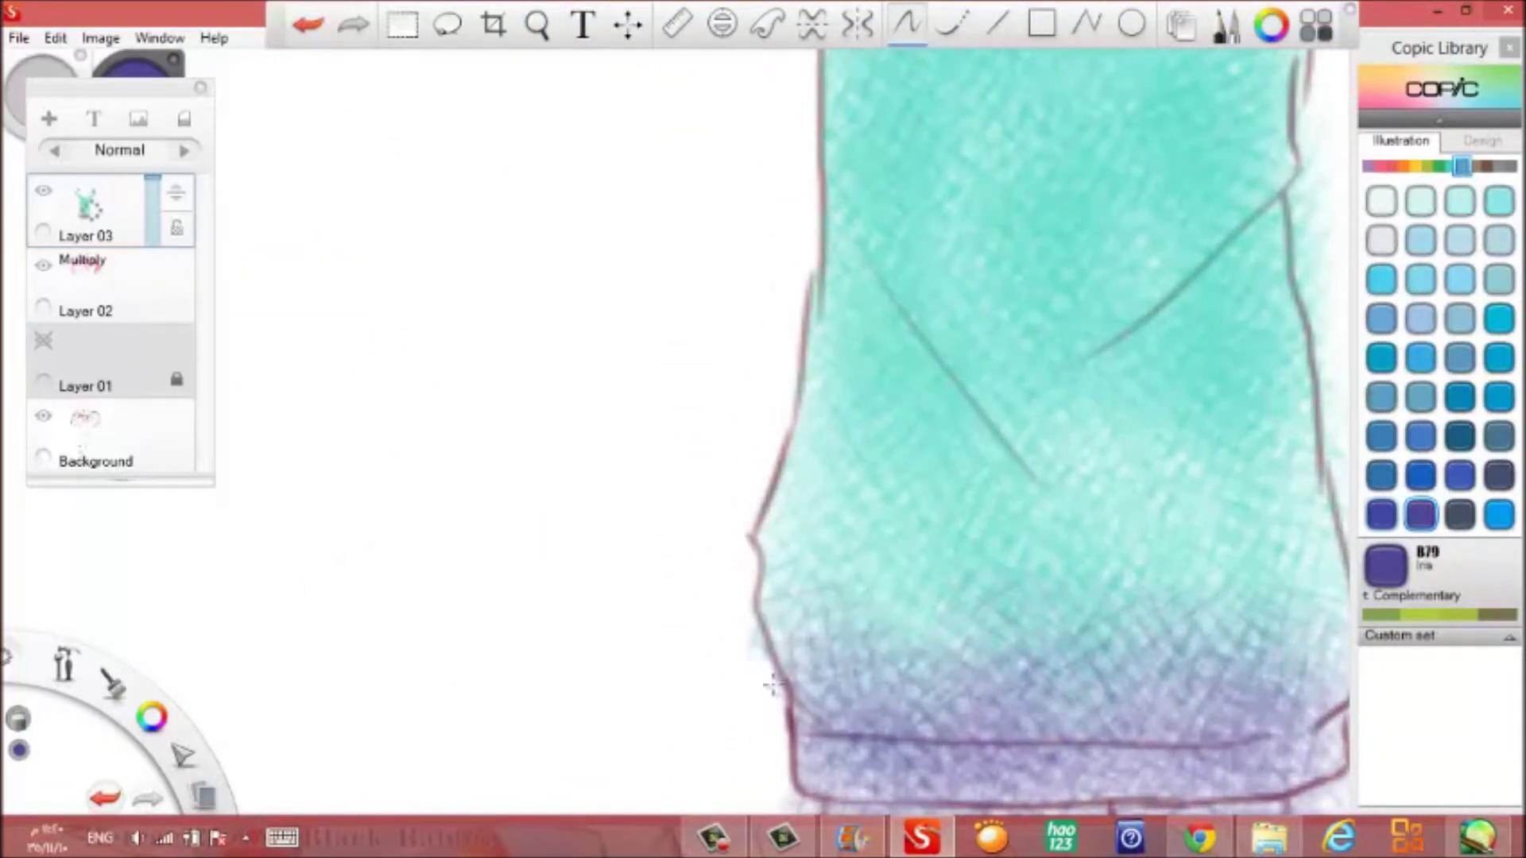
left_click(537, 24)
left_click_drag(479, 104, 508, 223)
Undo and redo the last strokes around the sweater's hem, finishing with two undos.
key("ctrl+z")
key("ctrl+z")
key("ctrl+z")
key("ctrl+z")
key("ctrl+z")
key("ctrl+z")
key("ctrl+z")
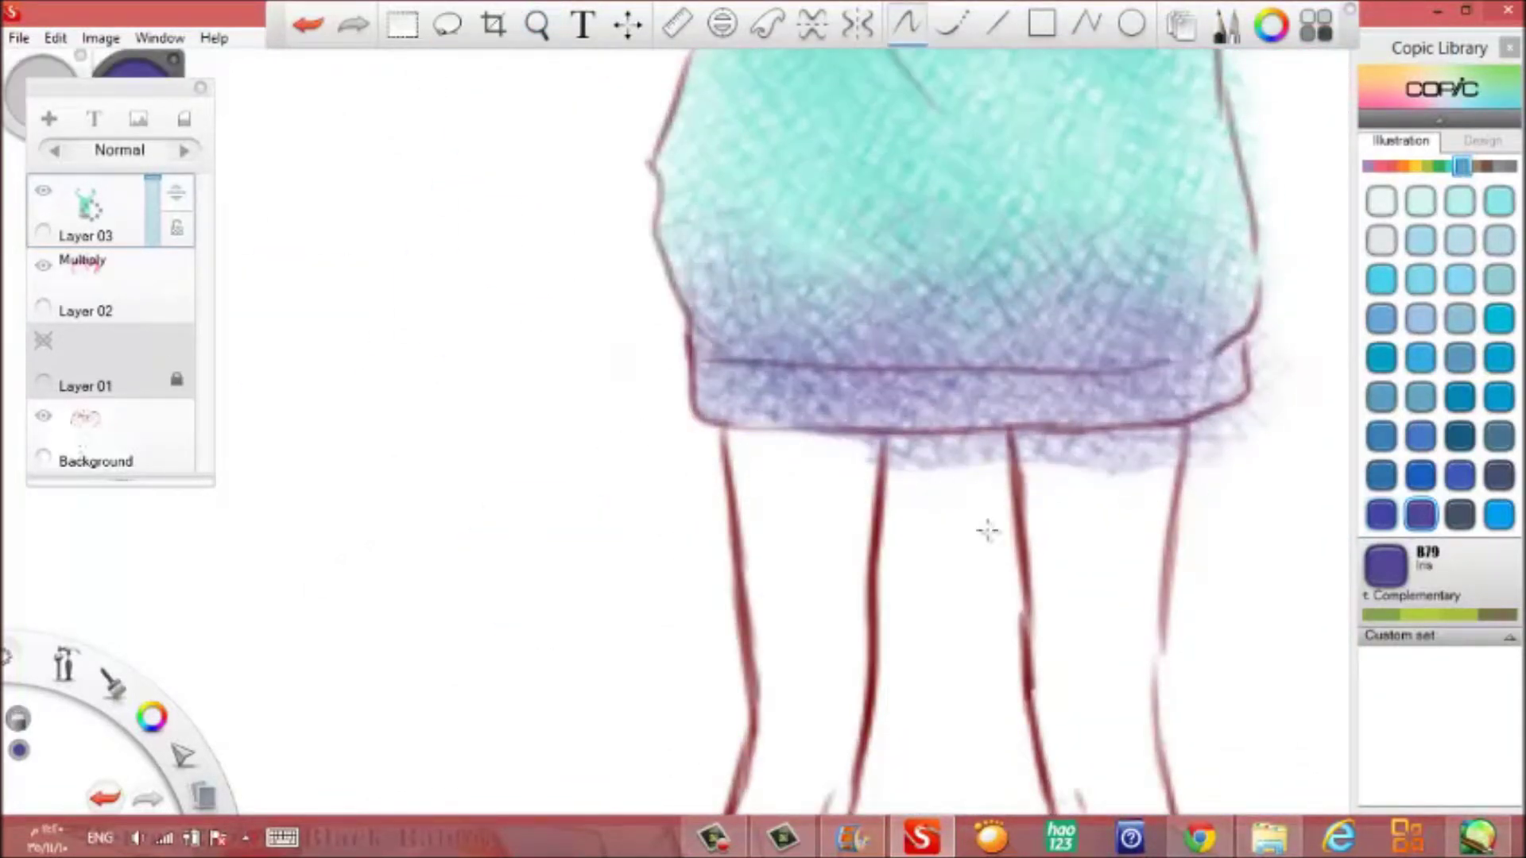
key("ctrl+y")
key("ctrl+y")
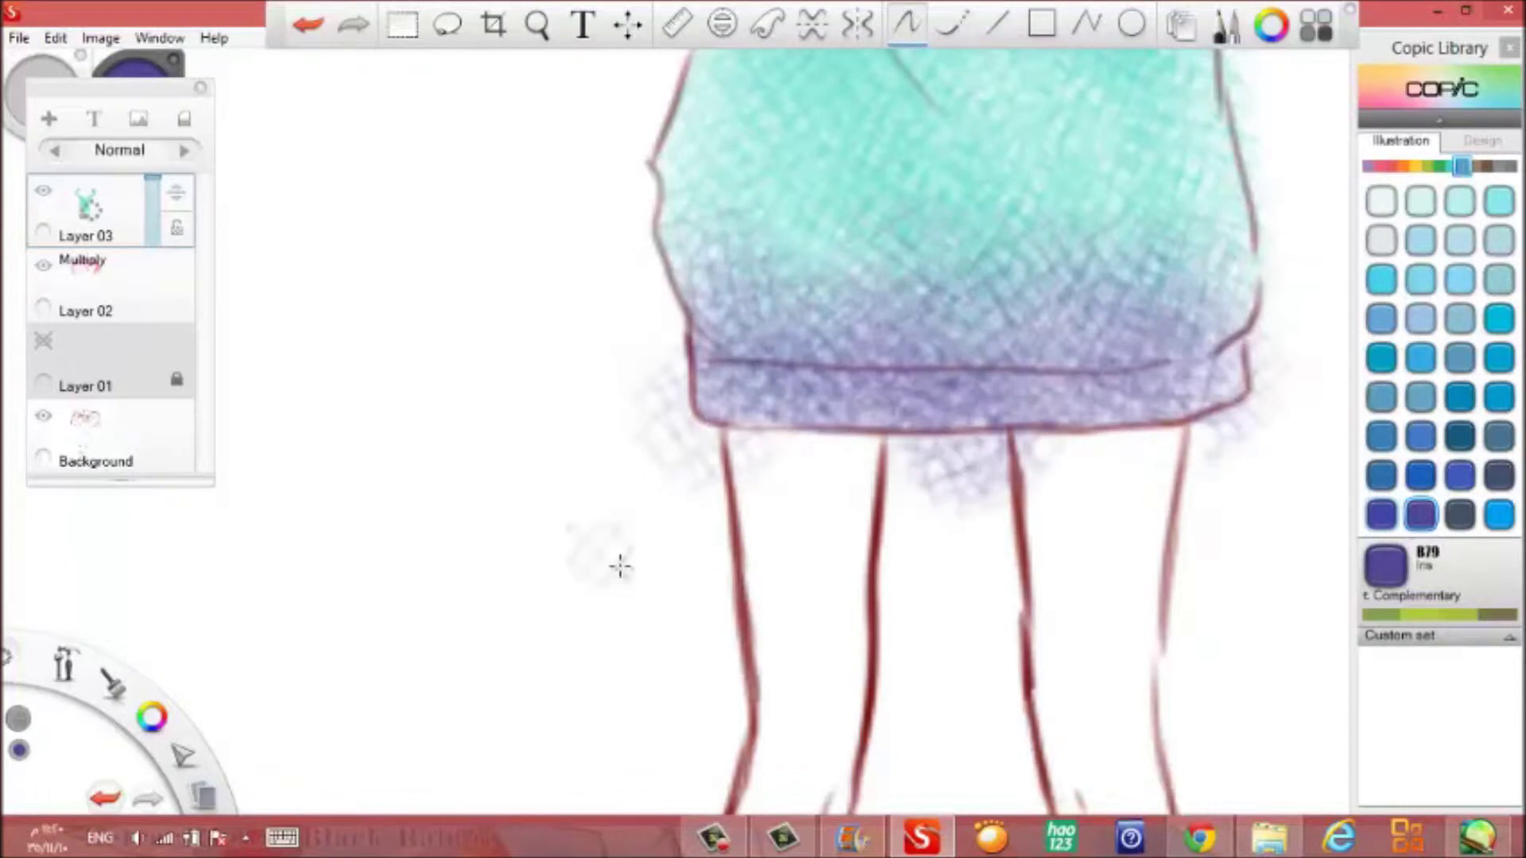
key("ctrl+z")
key("ctrl+z")
key("space")
left_click_drag(599, 149, 947, 630)
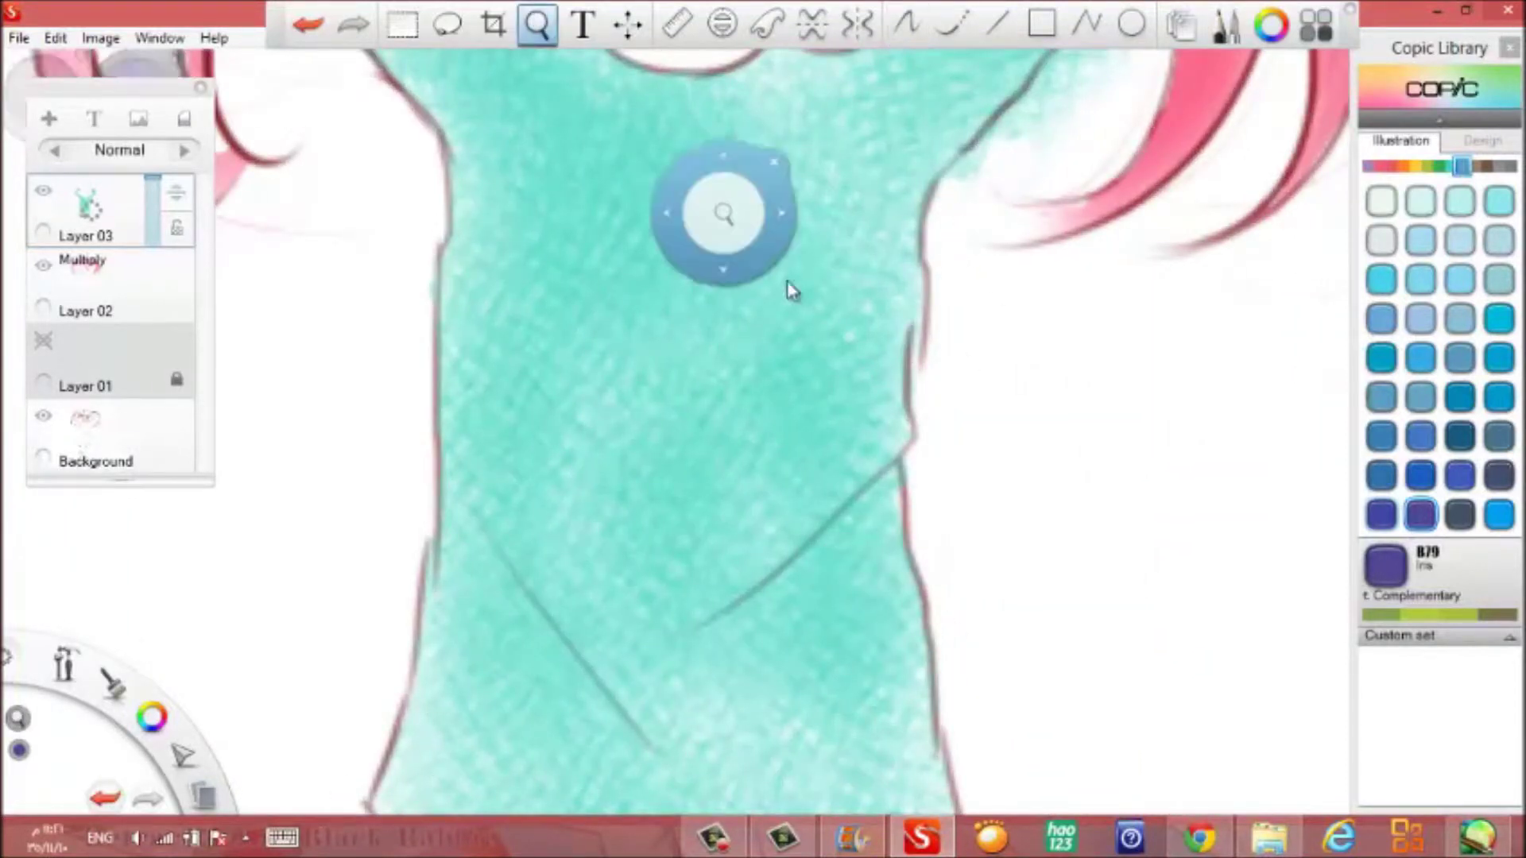
Erase the purple hatching that spills over the hair strand beside the raised sleeve.
left_click_drag(791, 290, 811, 474)
left_click_drag(1022, 477, 846, 632)
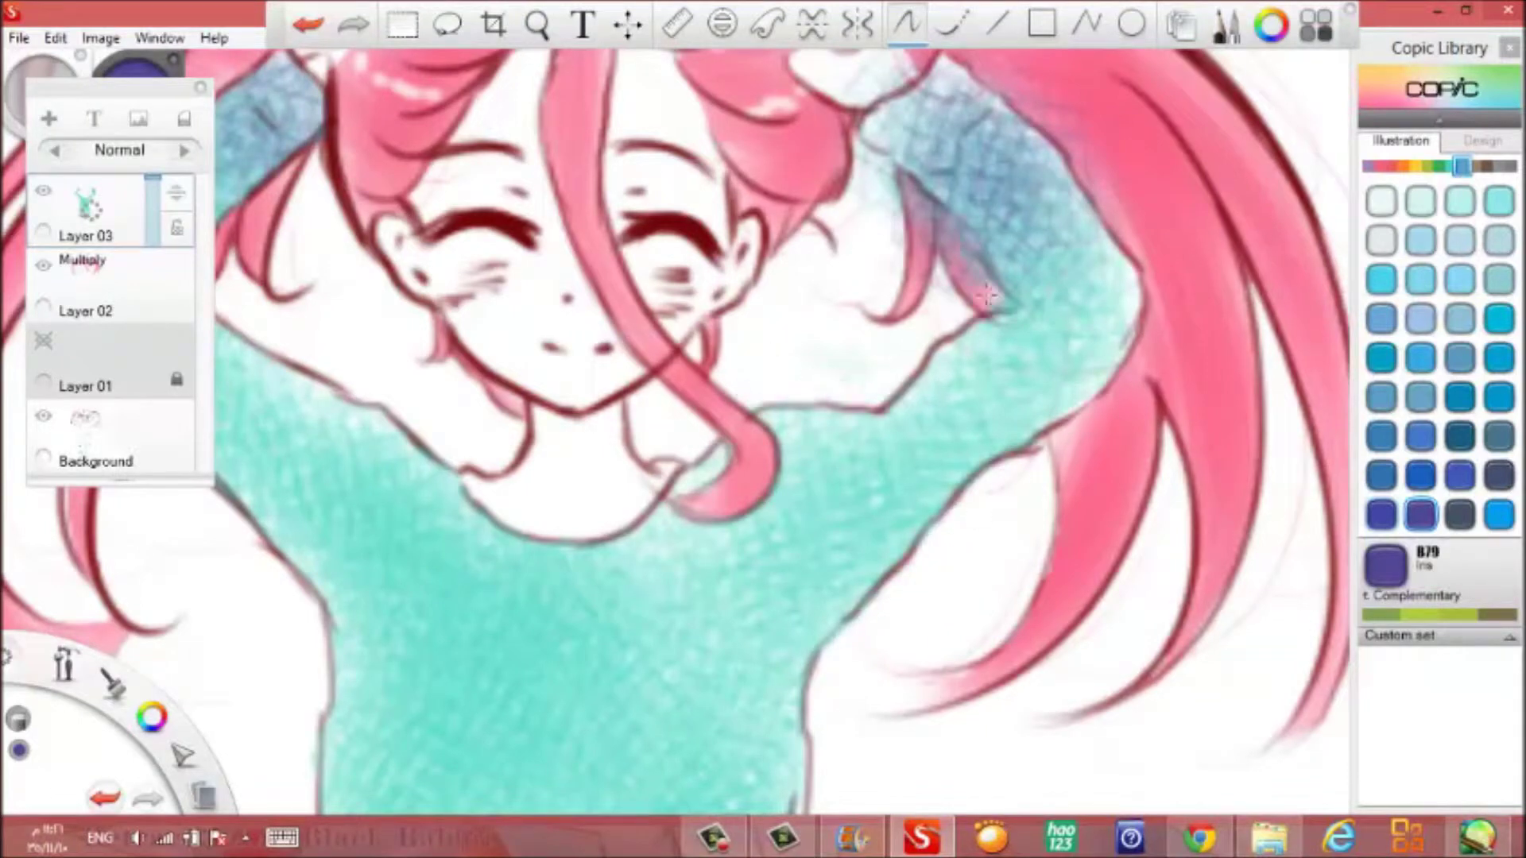
mouse_move(987, 295)
left_mouse_down()
mouse_move(963, 251)
mouse_move(944, 278)
left_mouse_up()
left_click_drag(650, 244, 654, 471)
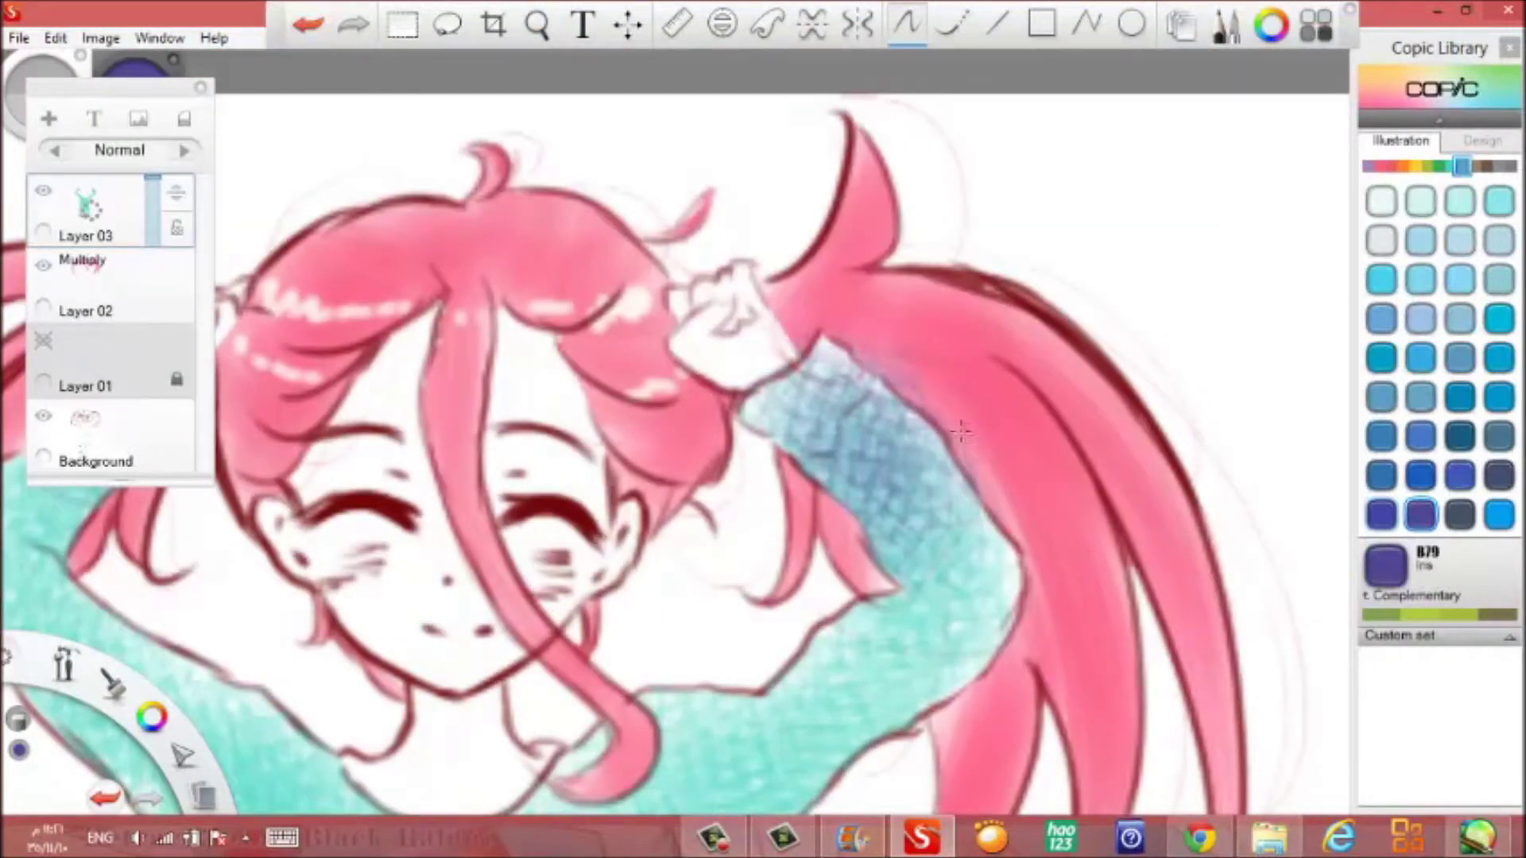
Colour both knee socks with PaintBrush 1 in the Copic colour V09 Violet and set the layer's blending to Multiply.
scroll(374, 585, "down", 5)
key("ctrl+b")
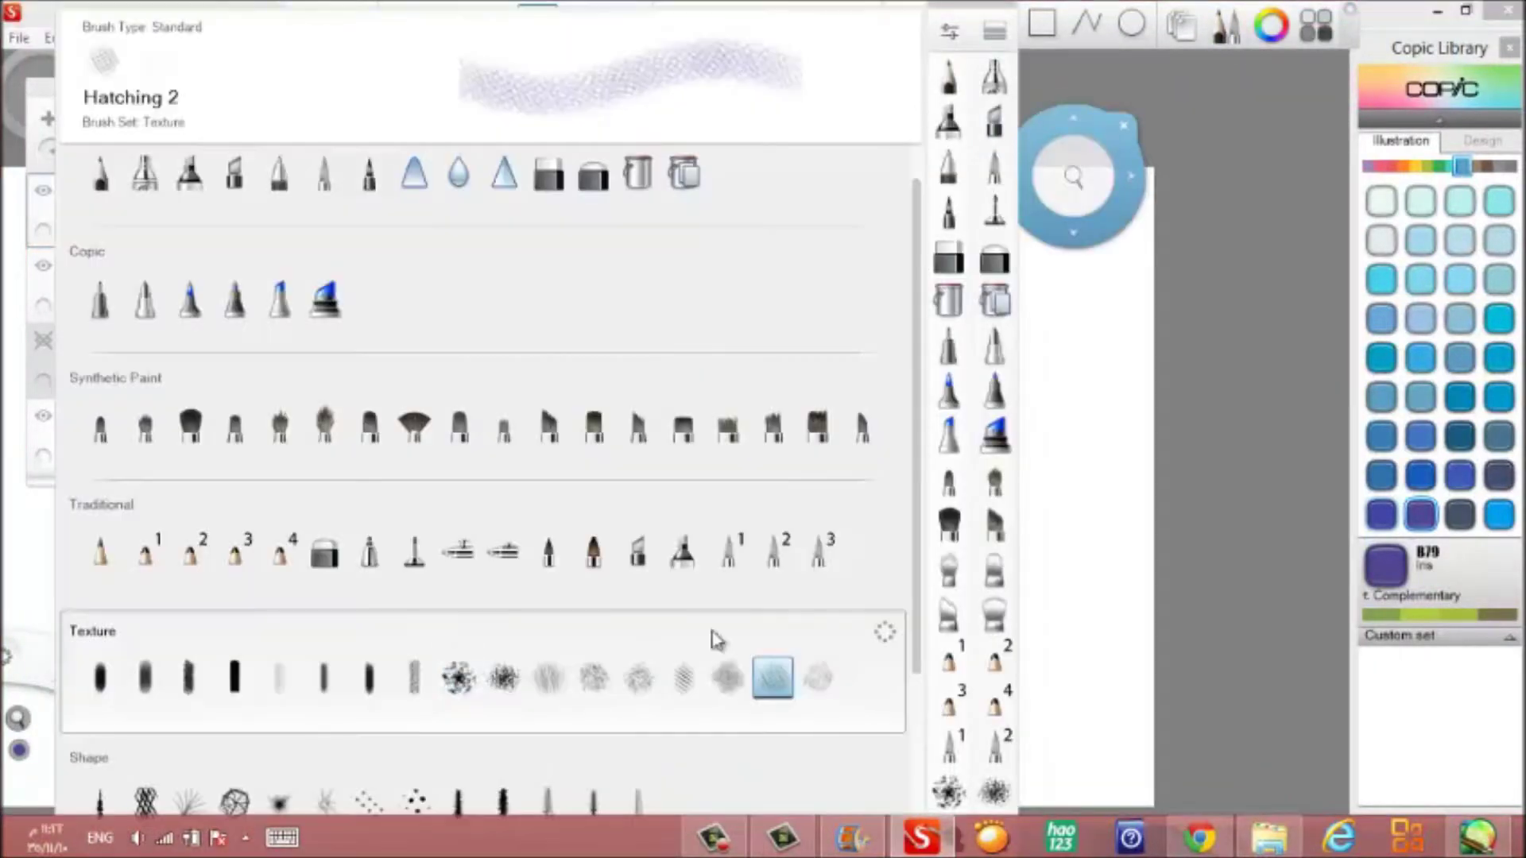
left_click(458, 678)
left_click(728, 551)
left_click(1510, 167)
left_click(1369, 169)
left_click(1421, 475)
scroll(859, 307, "up", 5)
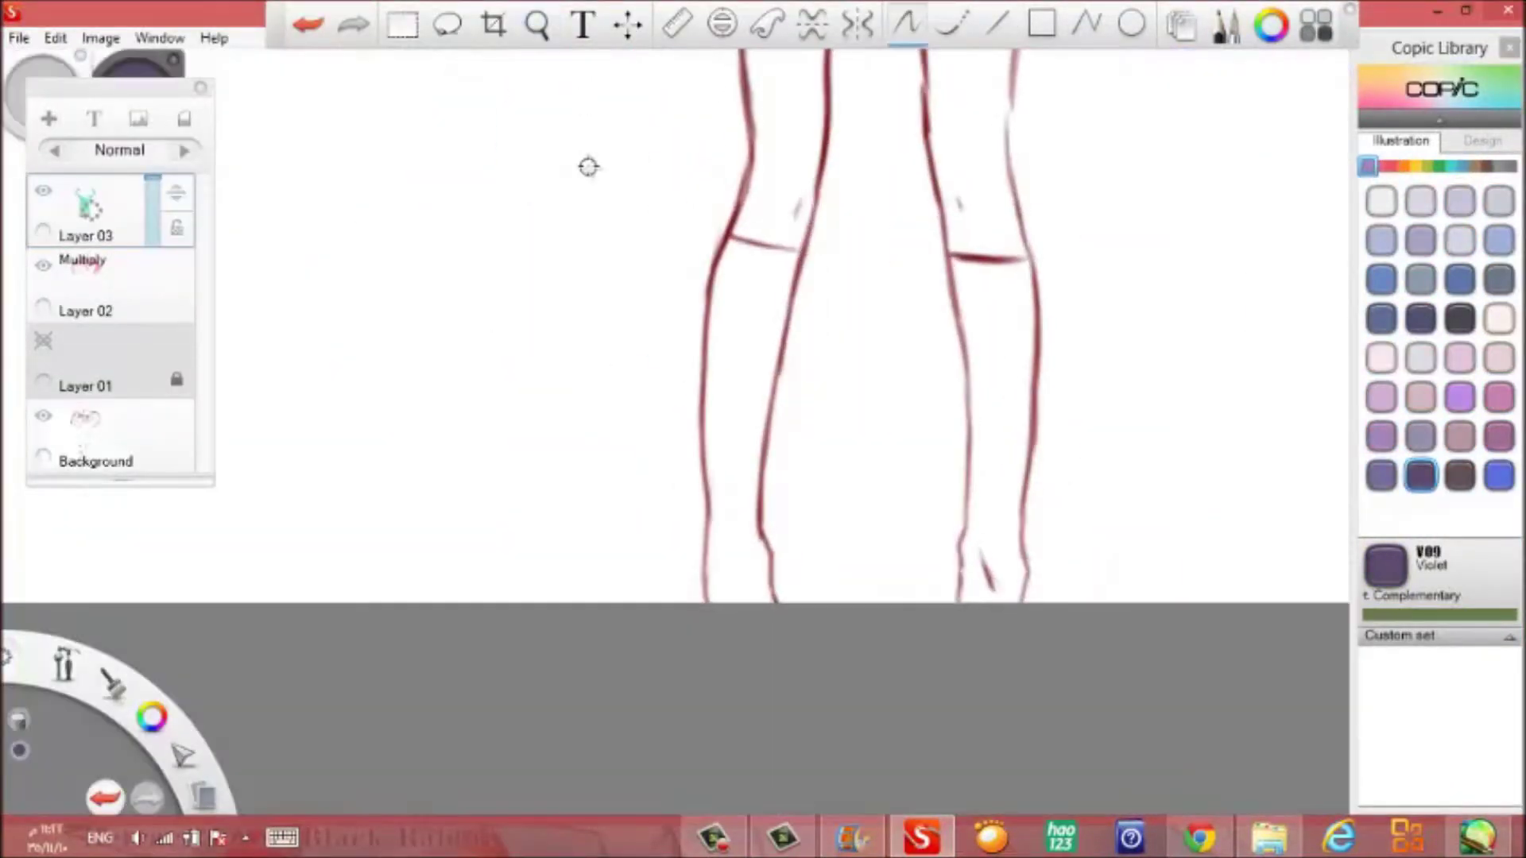
mouse_move(729, 588)
left_mouse_down()
mouse_move(718, 422)
mouse_move(739, 508)
mouse_move(755, 239)
left_mouse_up()
left_click_drag(978, 570, 954, 421)
left_click(184, 149)
left_click(185, 150)
Erase the violet that spills outside the outlines and above the cuffs of both socks.
mouse_move(1037, 571)
left_mouse_down()
mouse_move(1024, 236)
mouse_move(919, 239)
left_mouse_up()
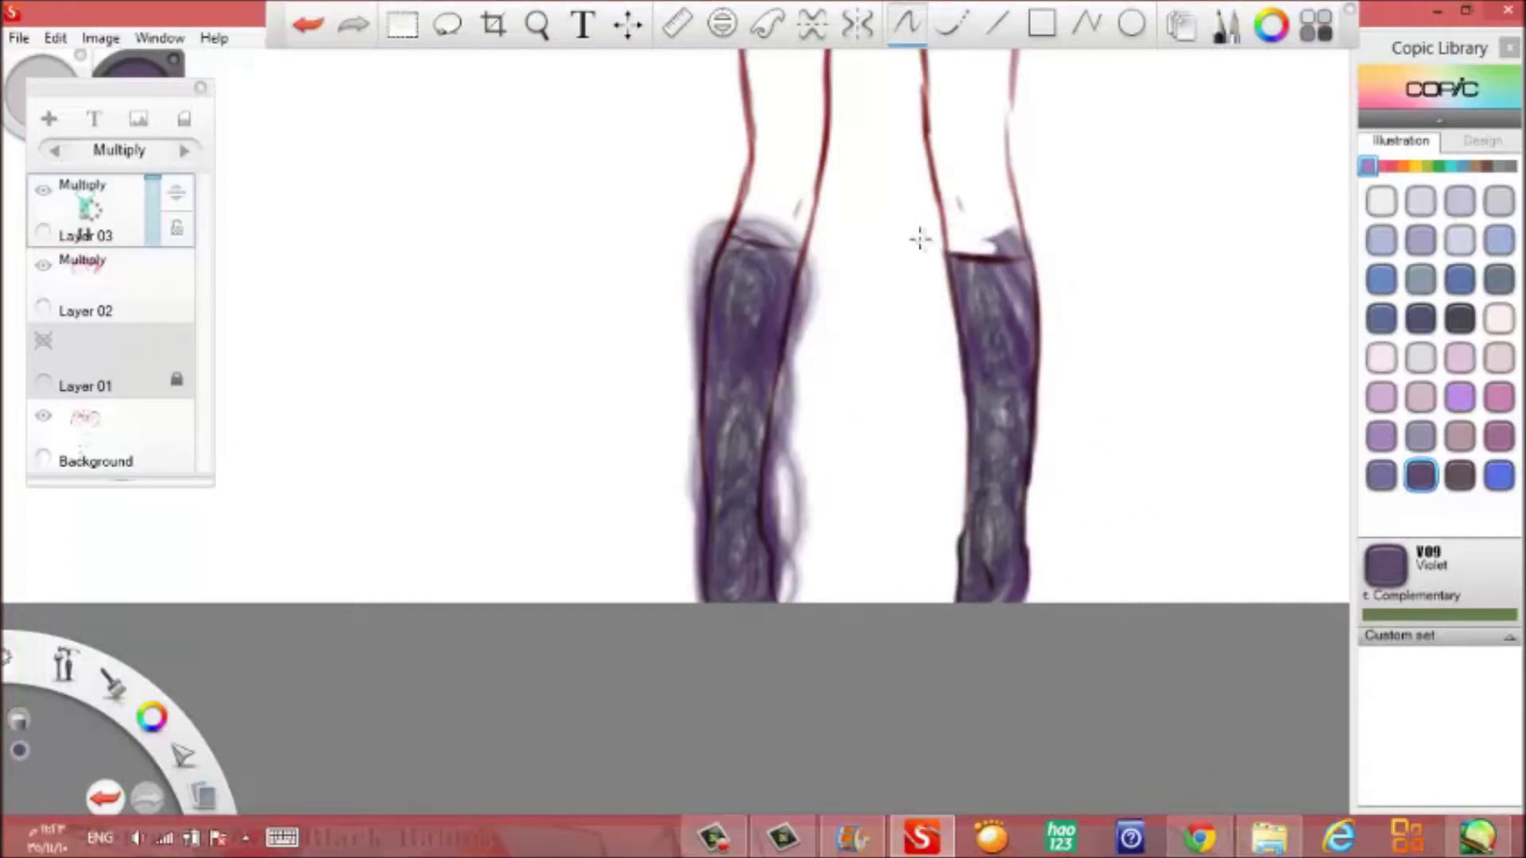
mouse_move(770, 496)
left_mouse_down()
mouse_move(804, 418)
mouse_move(807, 313)
left_mouse_up()
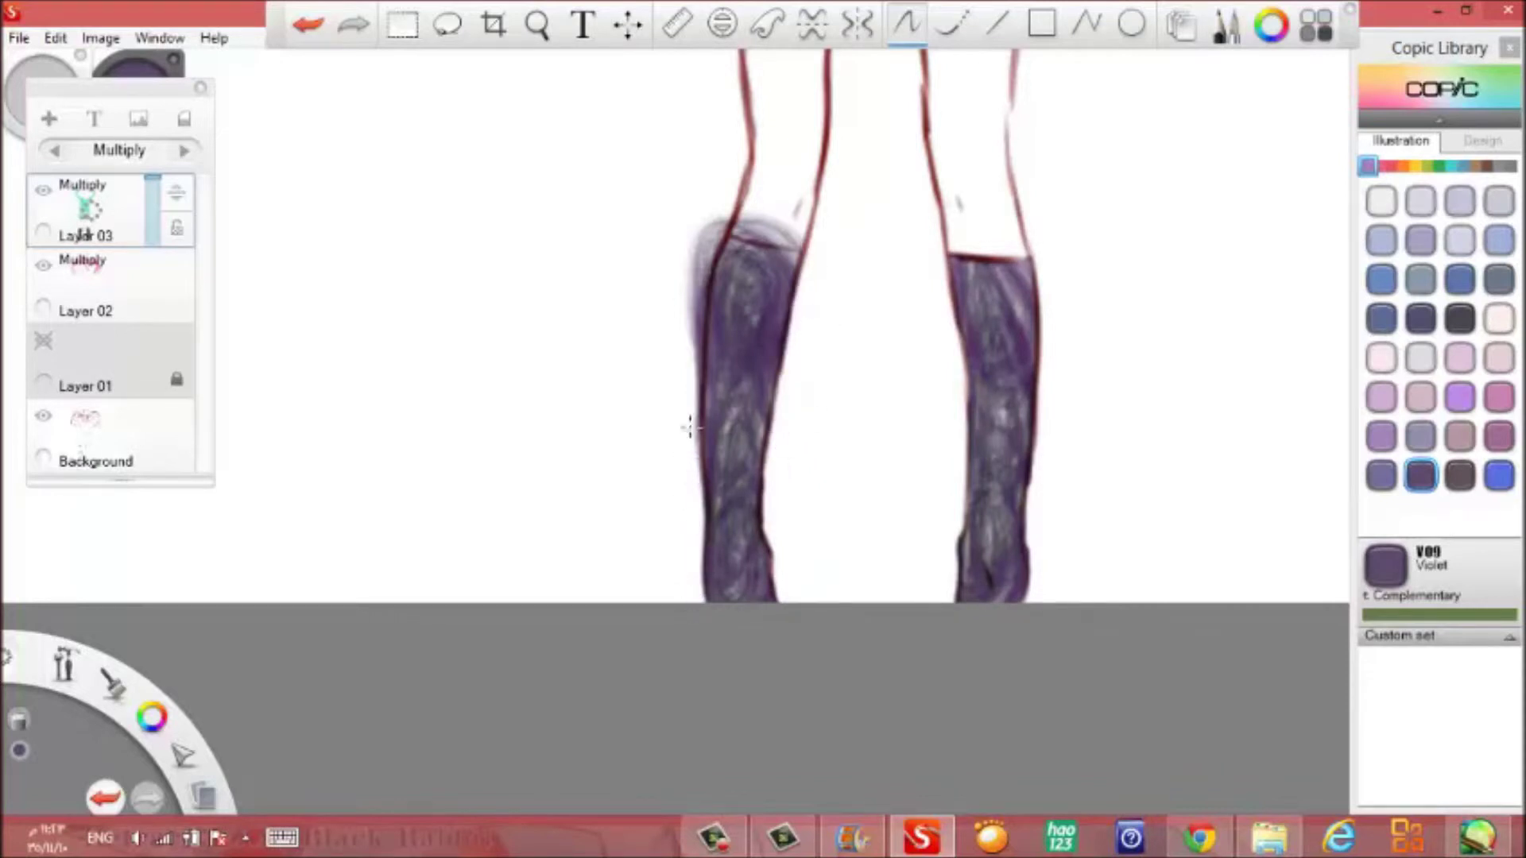
mouse_move(685, 454)
left_mouse_down()
mouse_move(699, 286)
mouse_move(739, 354)
mouse_move(719, 227)
left_mouse_up()
Add a new Multiply layer above the sweater colour and try the Copic colour R000 Cherry White for the skin.
left_click(537, 24)
left_click_drag(526, 91, 504, 606)
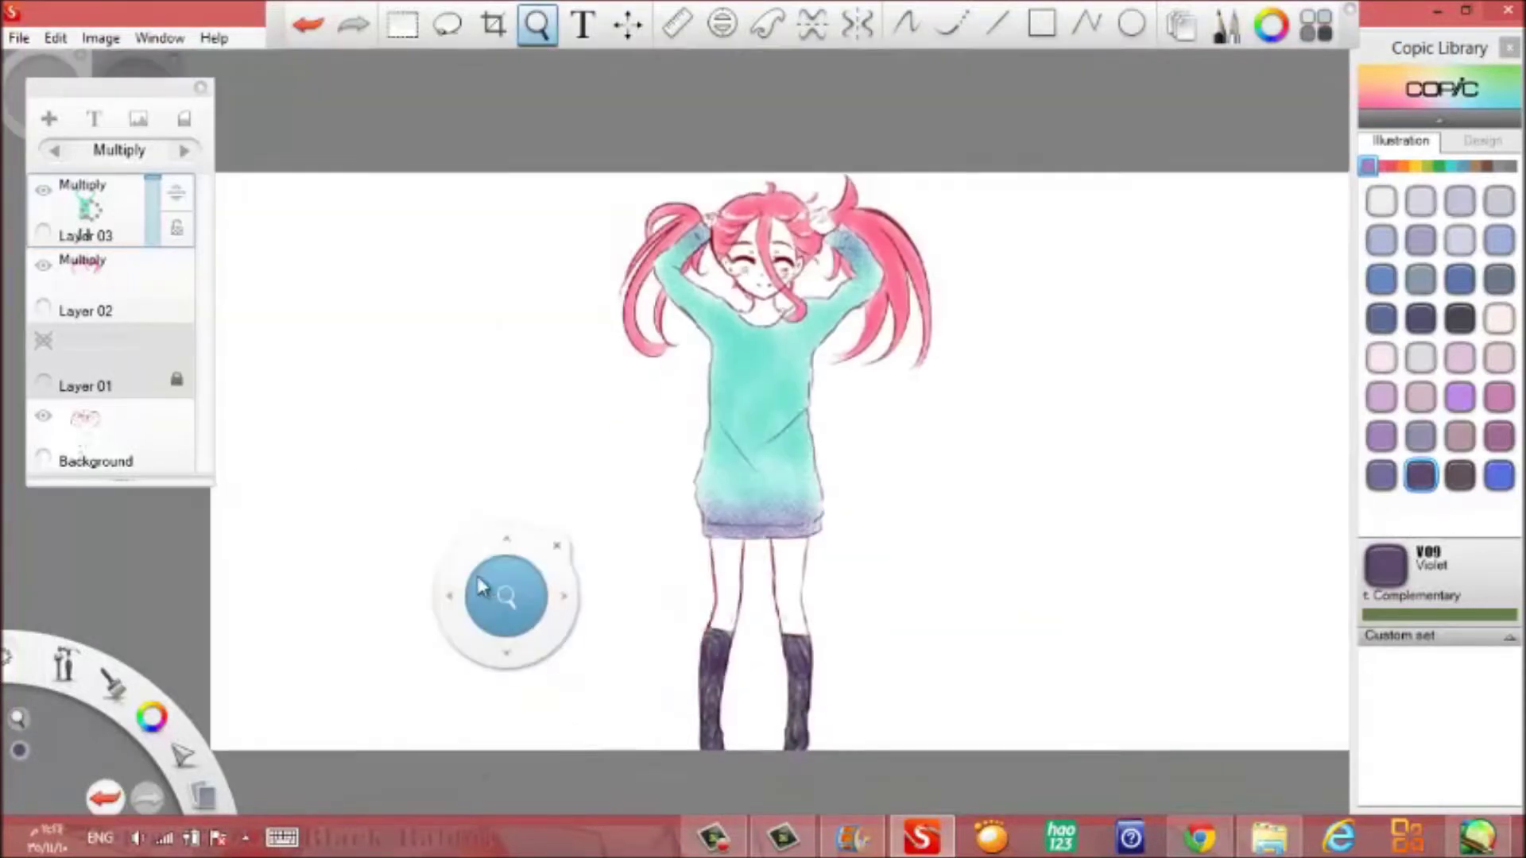
key("ctrl+shift+n")
left_click(1390, 165)
left_click(1420, 201)
left_click(1226, 25)
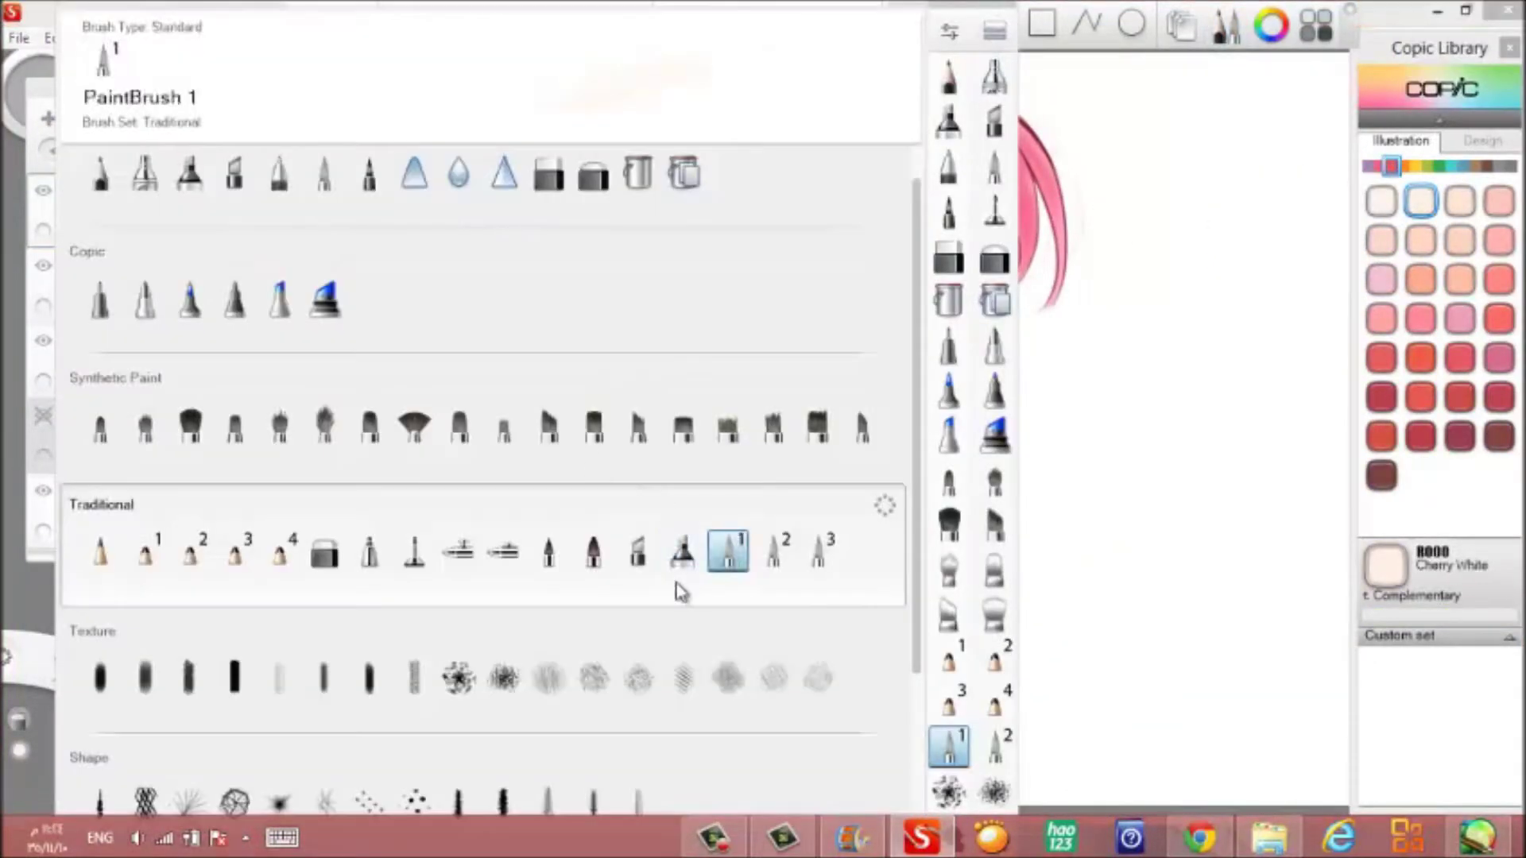
left_click(302, 308)
key("space")
left_click_drag(913, 289, 811, 528)
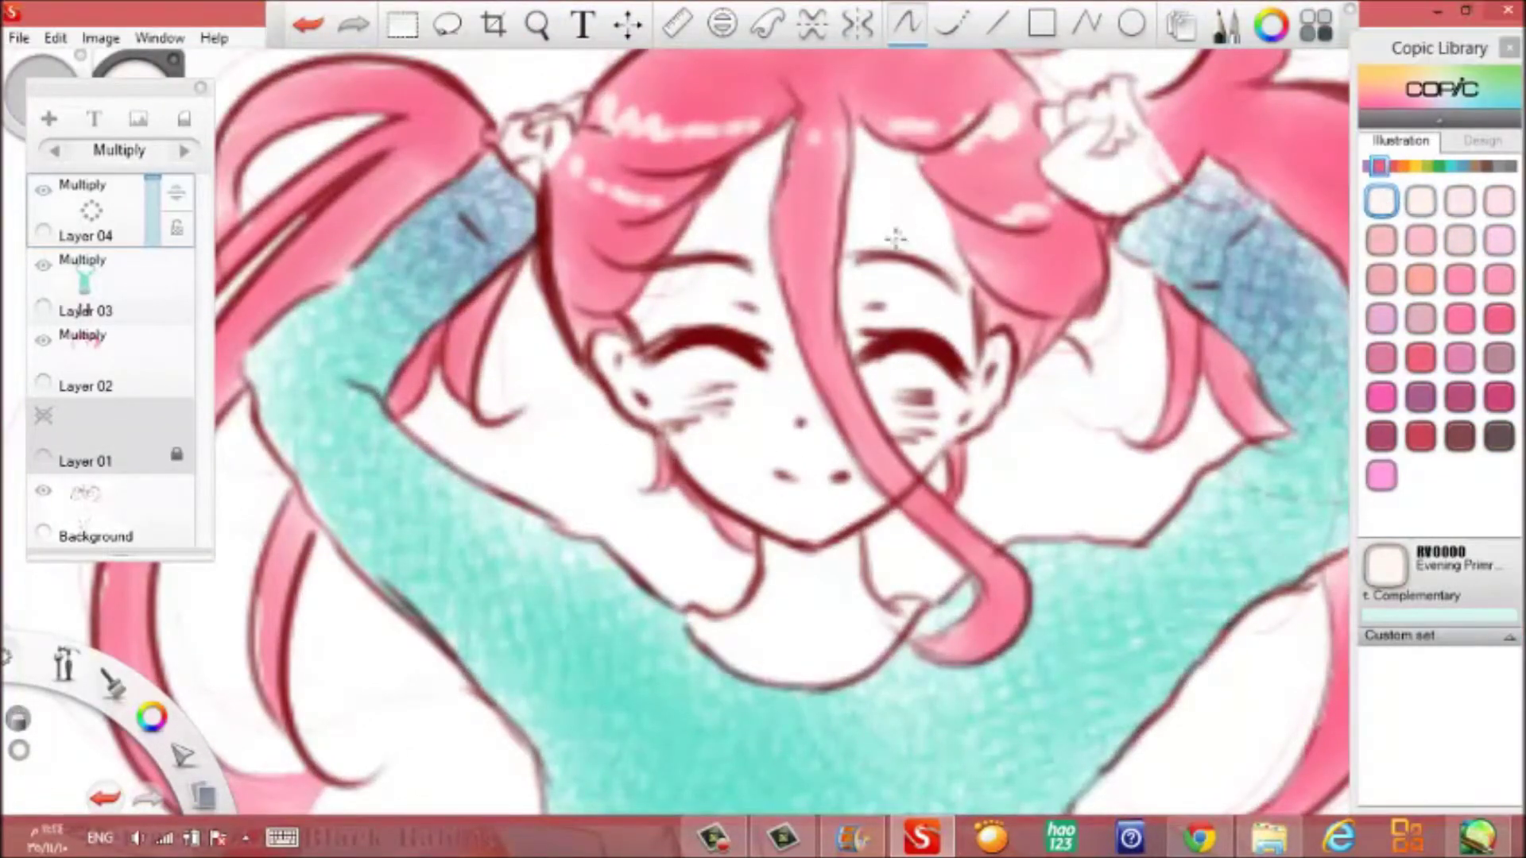
Colour the face, neck and hands with the Marker Large brush in the Copic colour YR000 Silk.
left_click(1403, 165)
left_click(1226, 25)
left_click(681, 549)
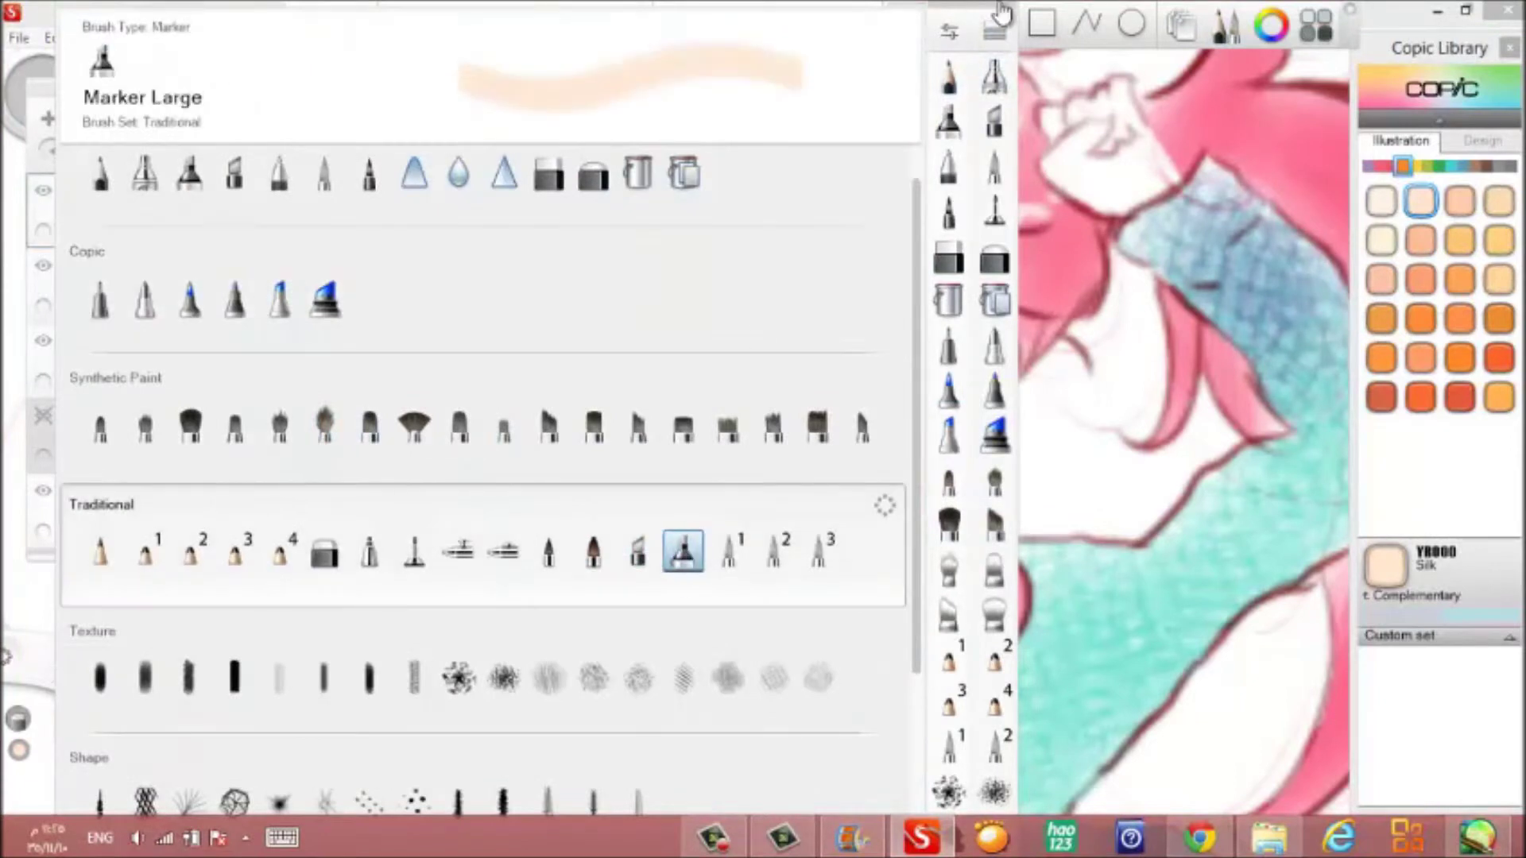
mouse_move(814, 289)
left_mouse_down()
mouse_move(772, 370)
mouse_move(913, 215)
mouse_move(1113, 127)
mouse_move(1069, 184)
left_mouse_up()
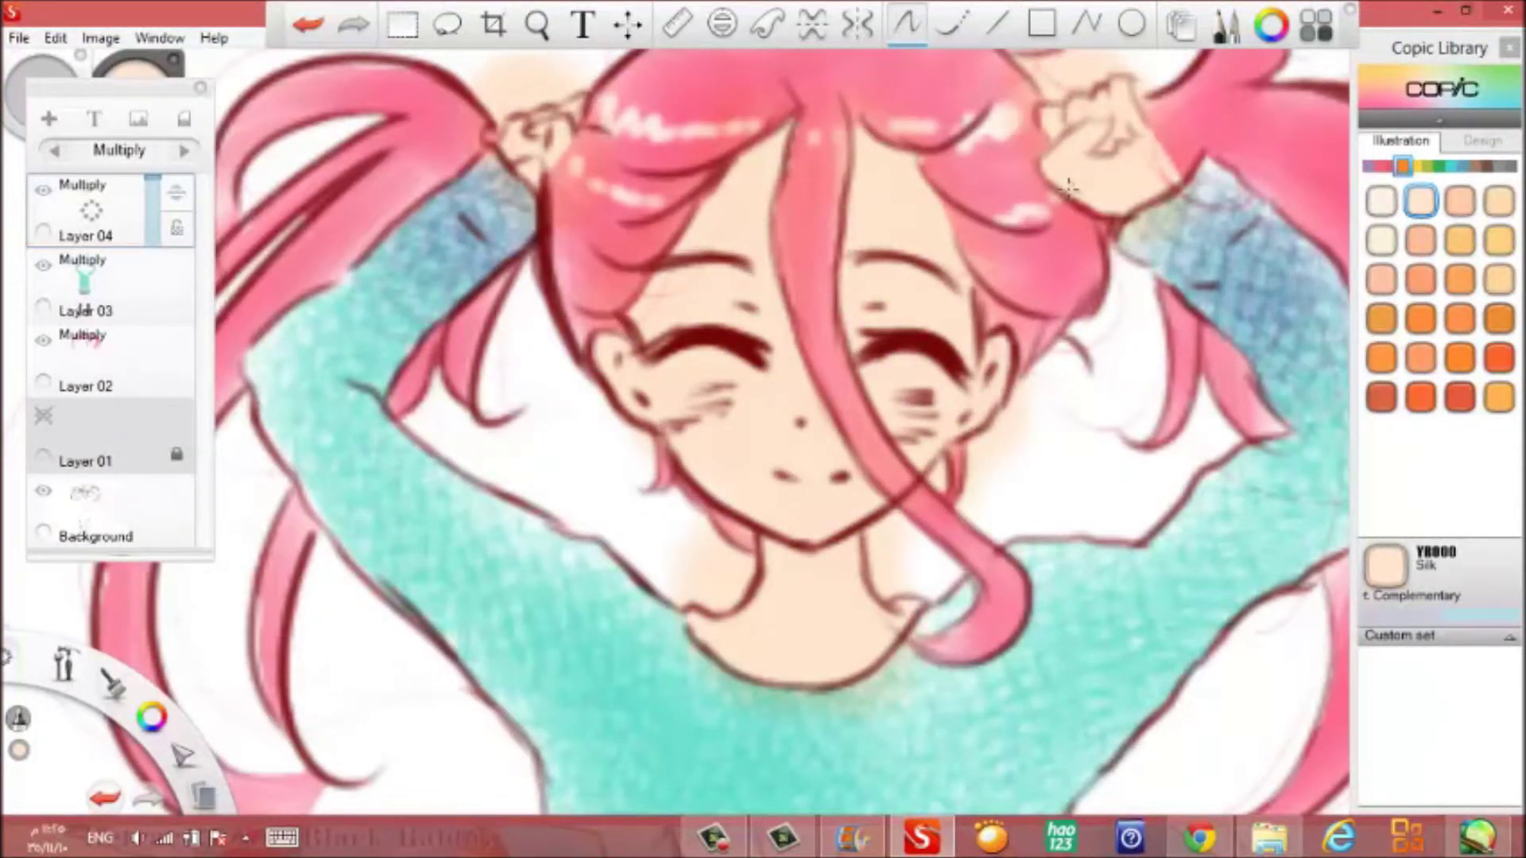
Tint the lips and cheeks with a thinner Marker Large brush in the Copic colour R21 Sardonyx.
left_click(1391, 165)
left_click(1500, 240)
left_click(1226, 24)
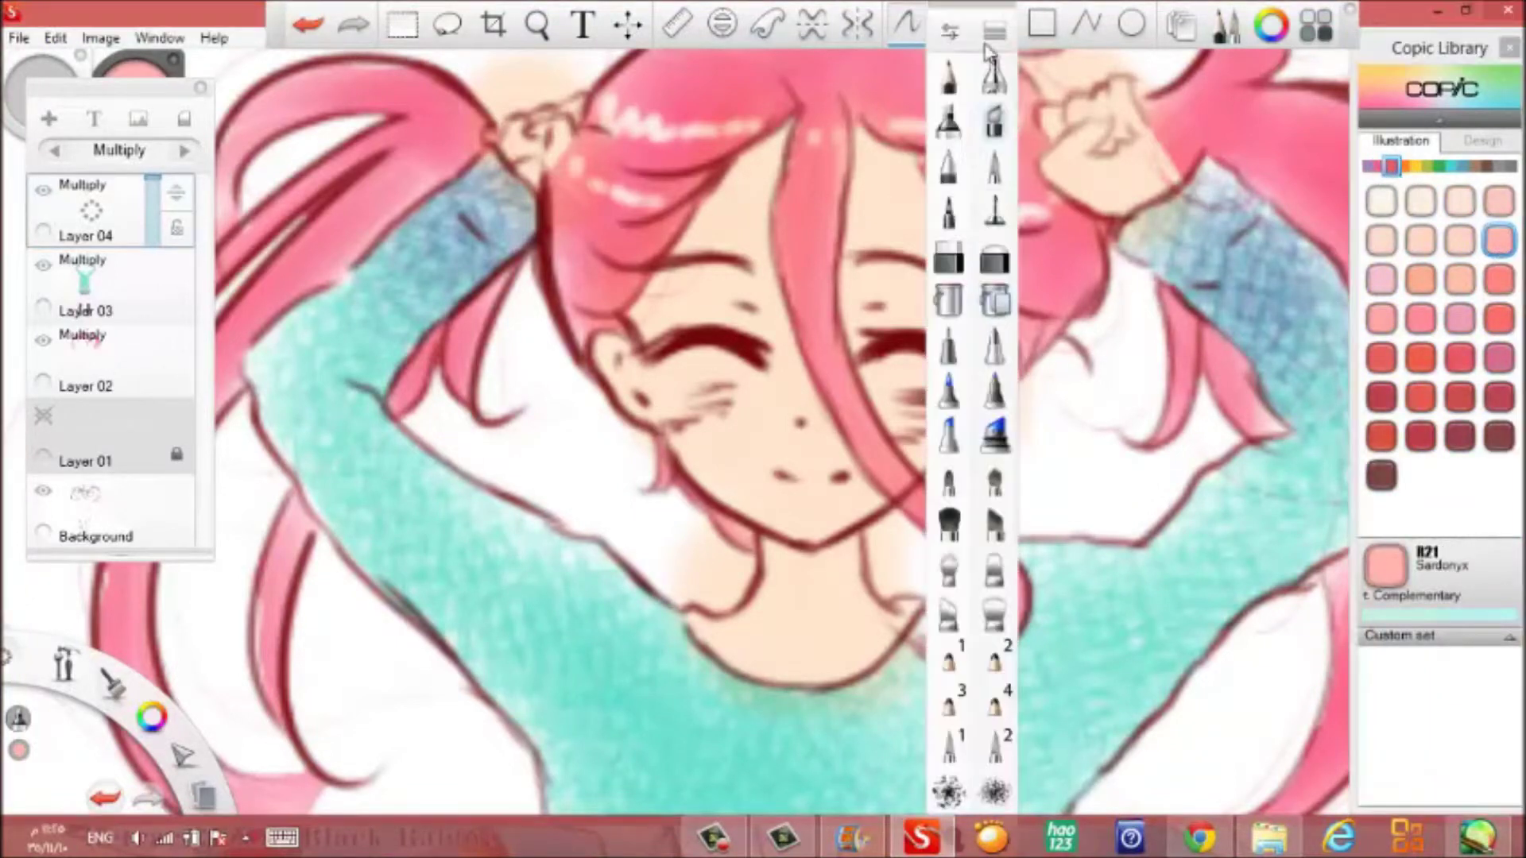
double_click(683, 549)
mouse_move(249, 344)
left_mouse_down()
mouse_move(269, 339)
mouse_move(236, 336)
left_mouse_up()
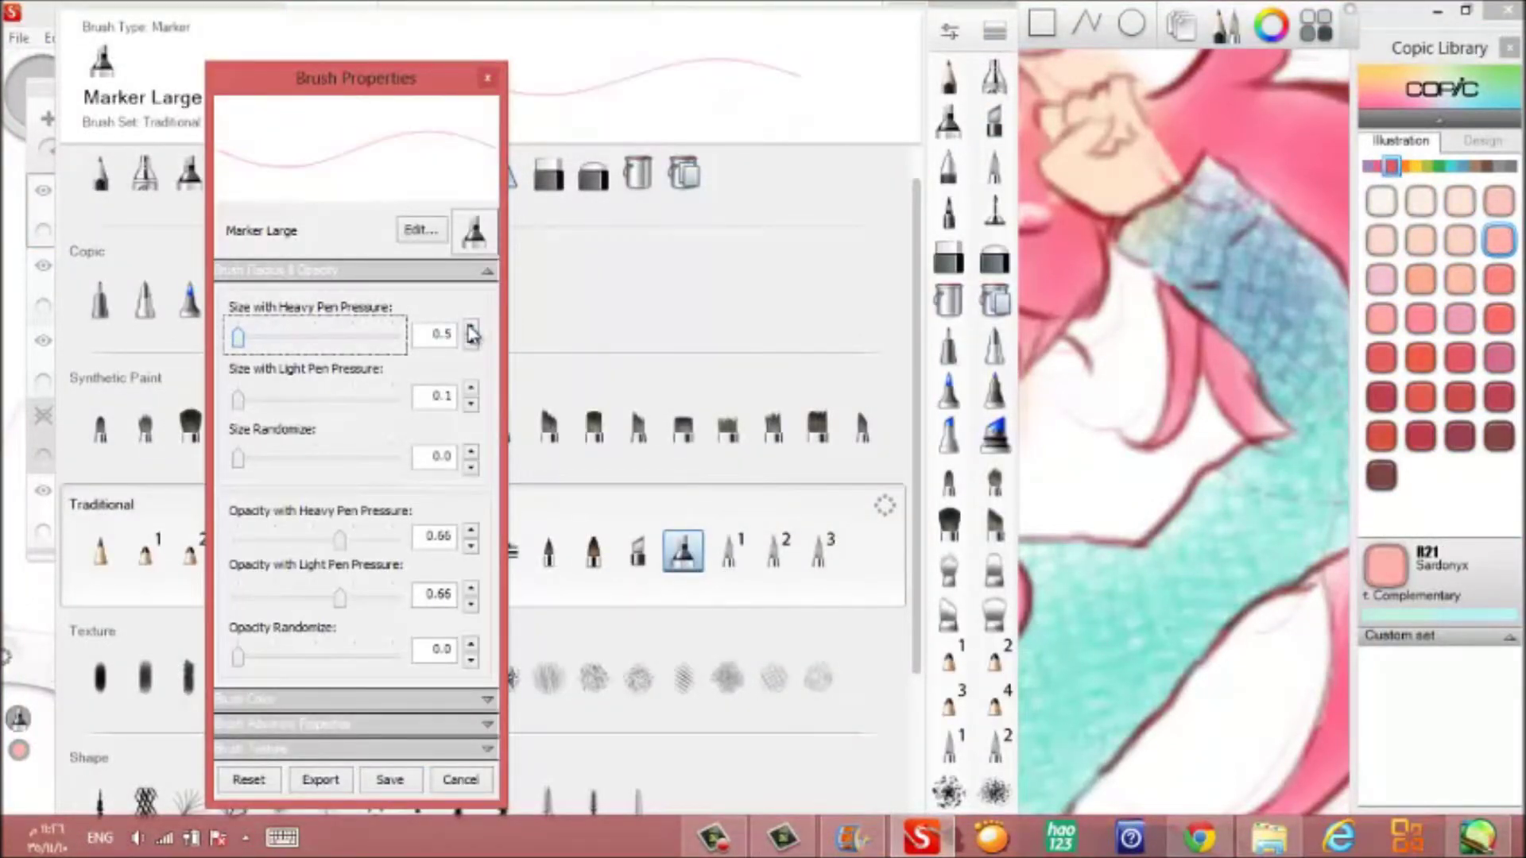
left_click(812, 484)
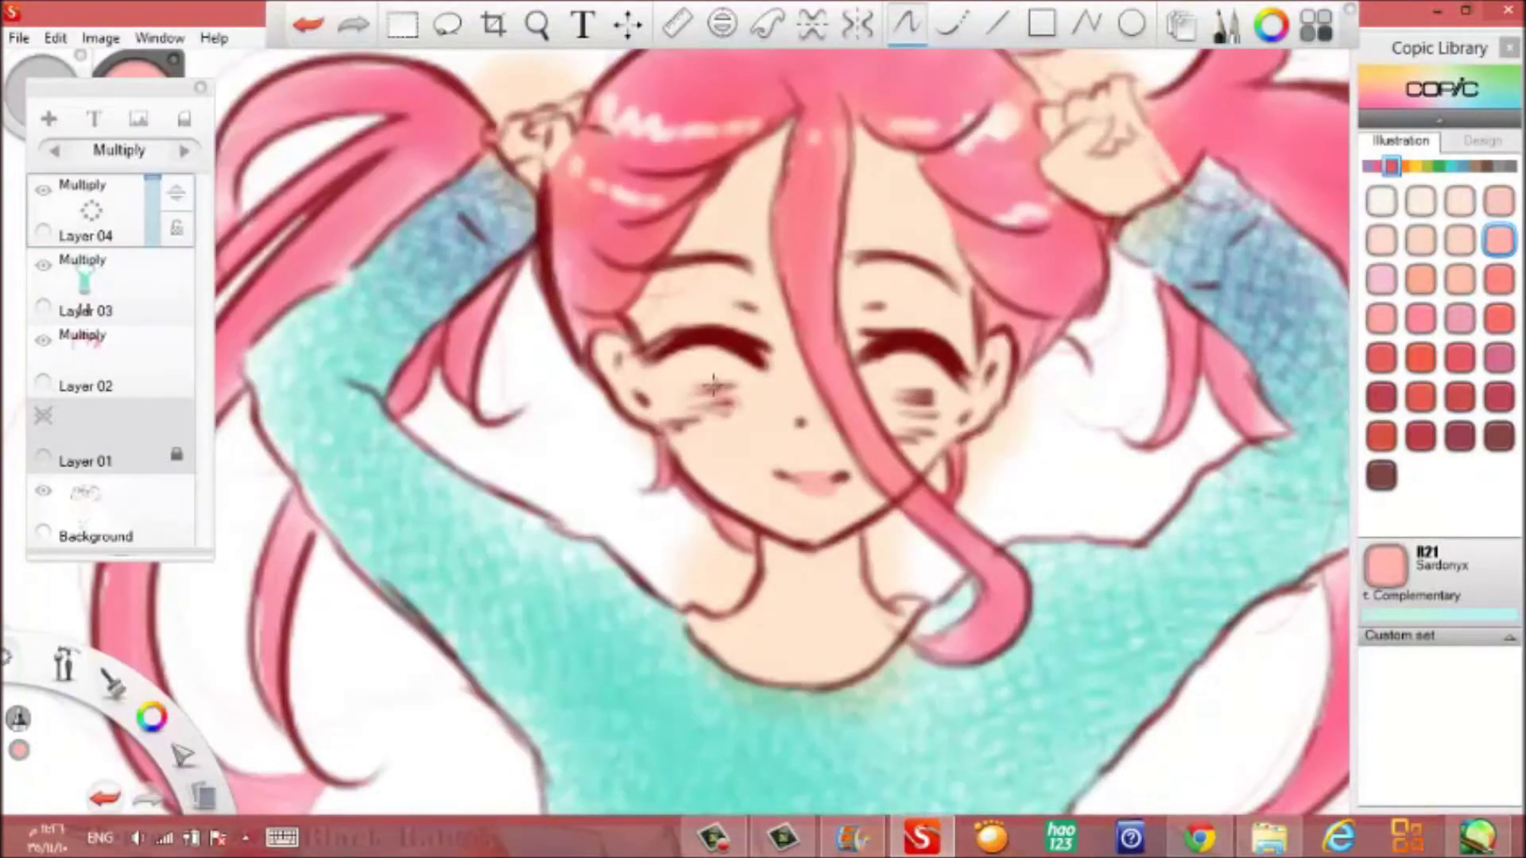
left_click_drag(714, 387, 691, 401)
Blush the cheeks and nose with the Hard Airbrush in Copic R22 Light Prawn and erase the skin colour spilling around the hands and head.
left_click(1224, 32)
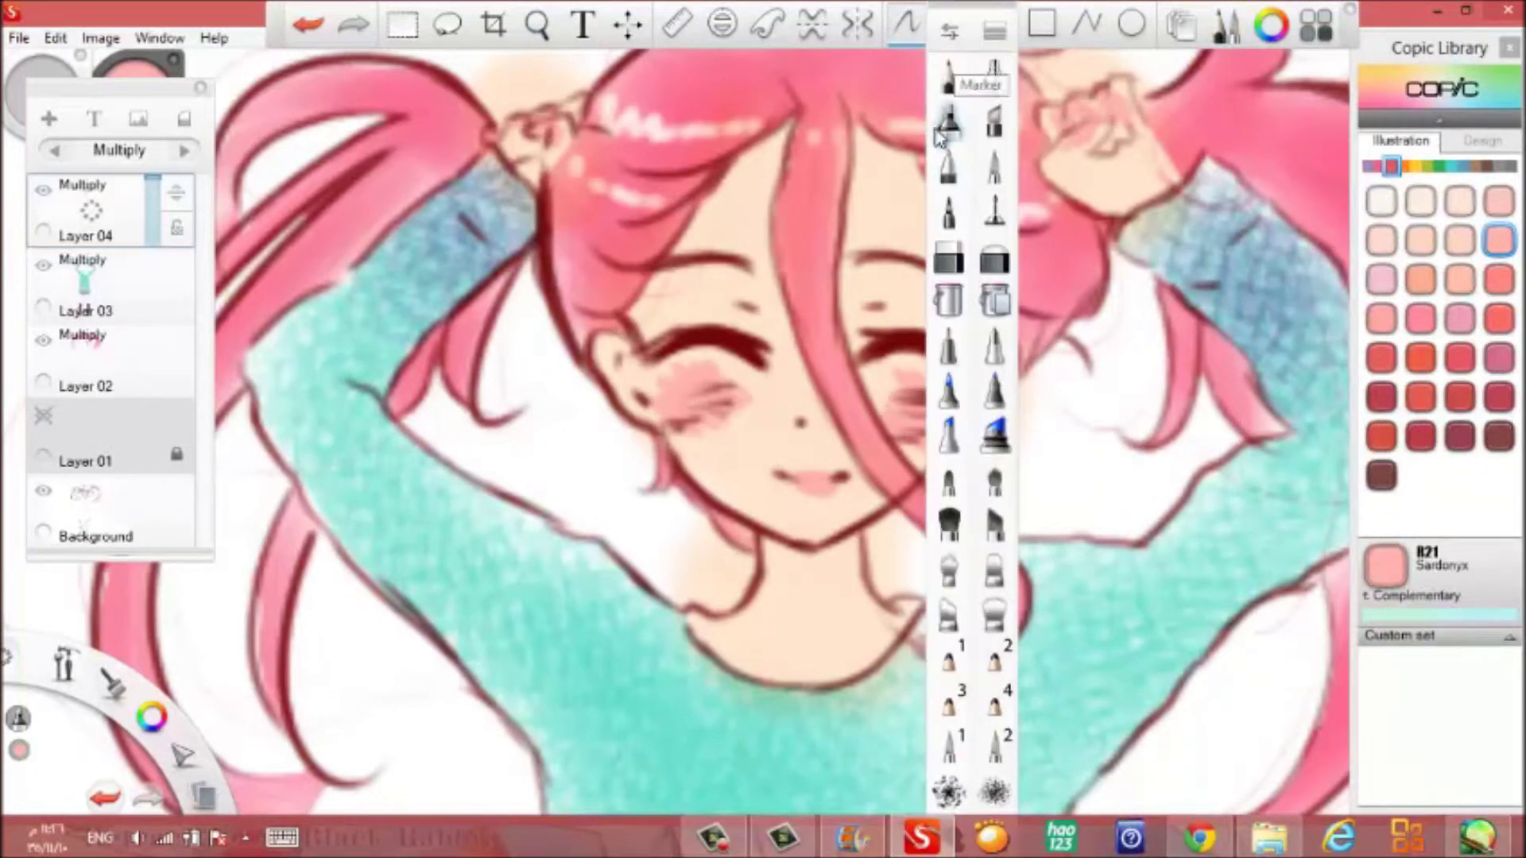
left_click(151, 718)
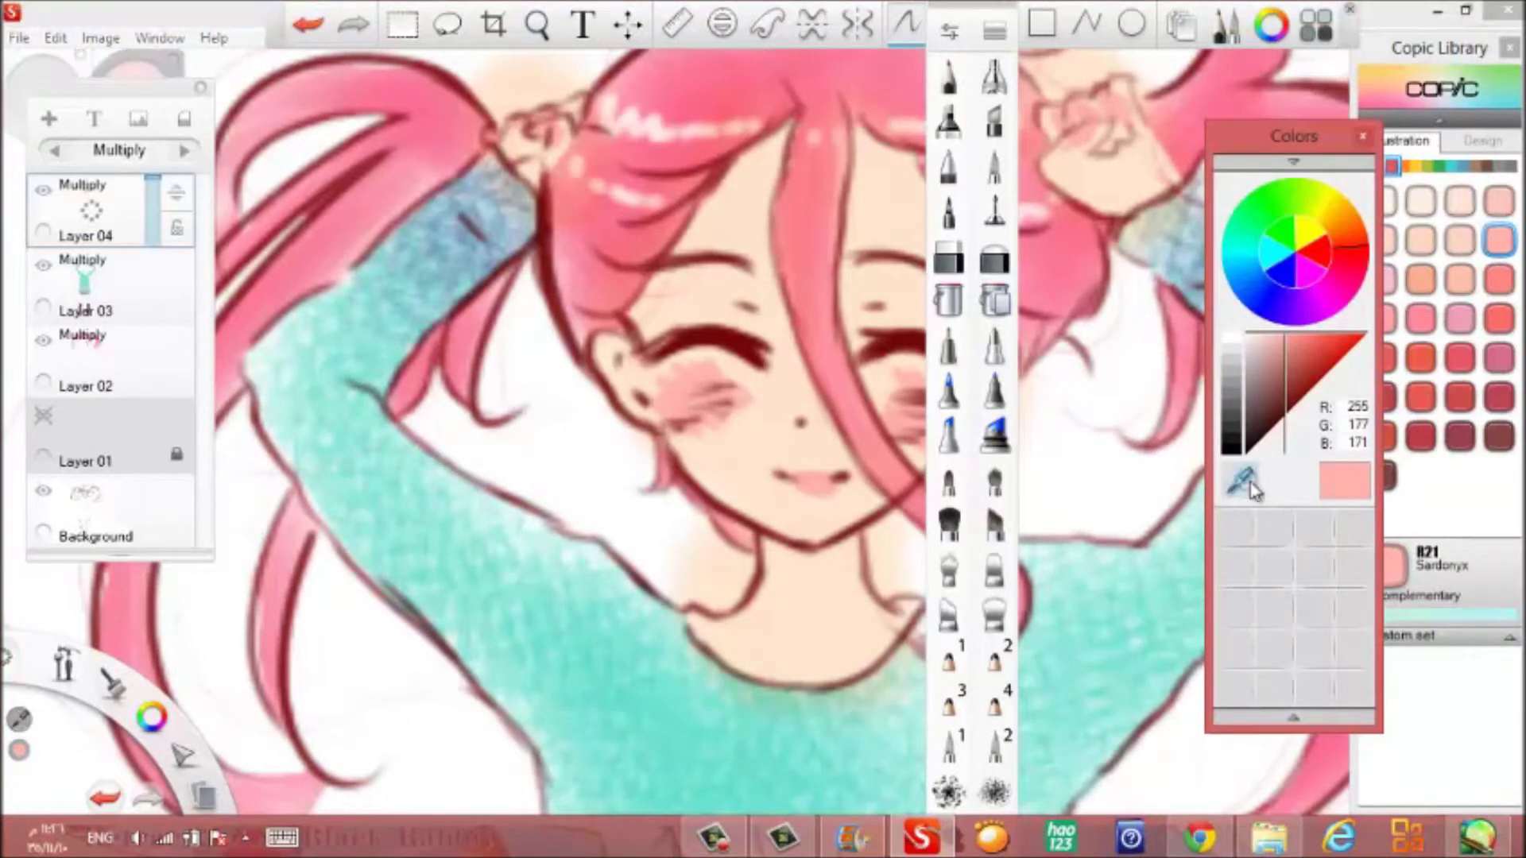
left_click(111, 680)
left_click(458, 550)
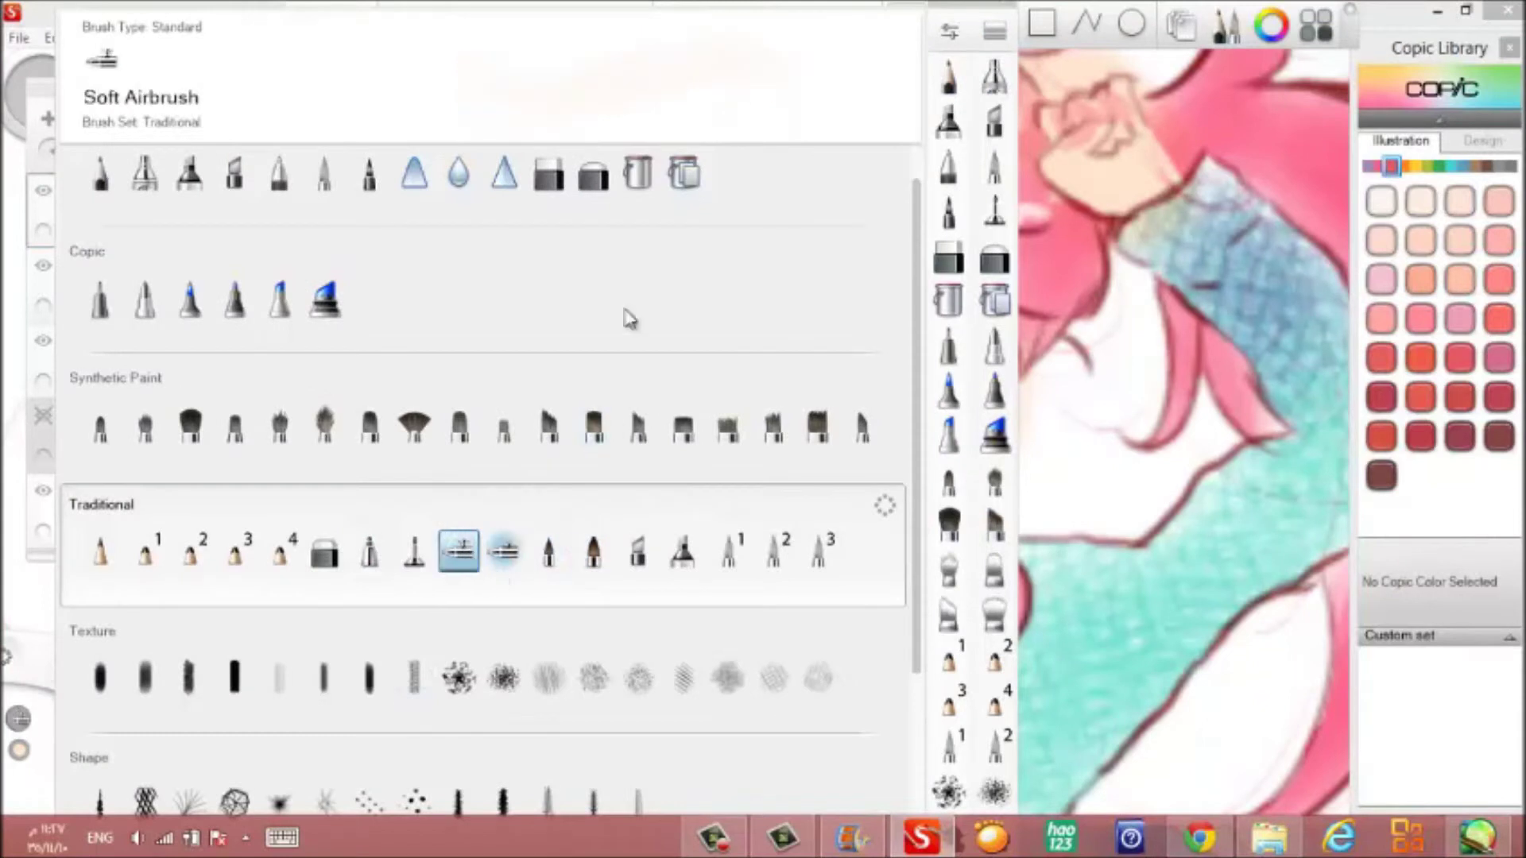
left_click(1225, 33)
double_click(503, 550)
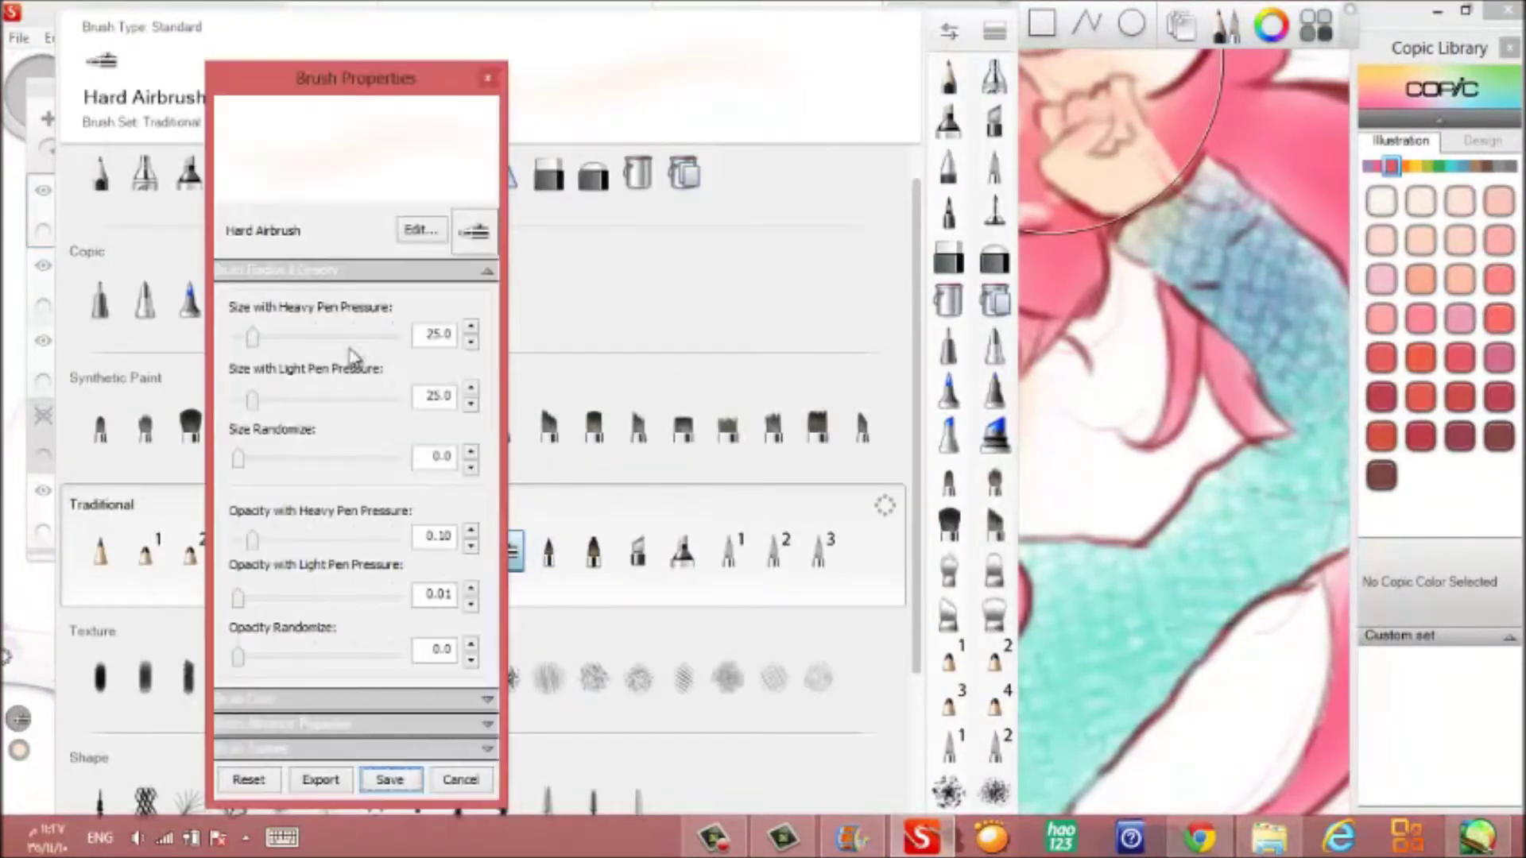
left_click(487, 78)
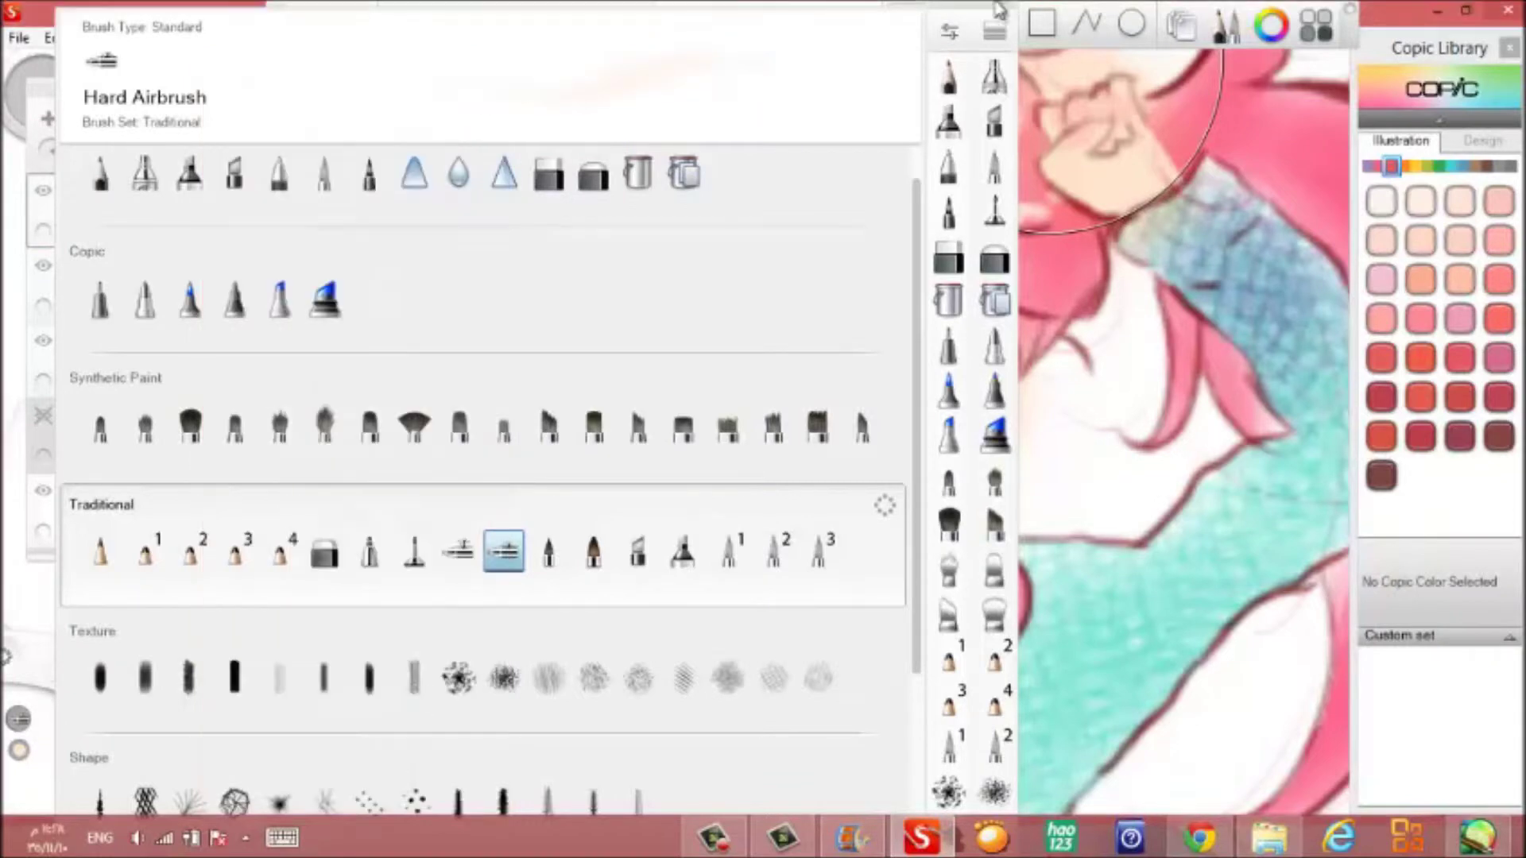
mouse_move(914, 401)
left_mouse_down()
mouse_move(716, 409)
mouse_move(803, 409)
left_mouse_up()
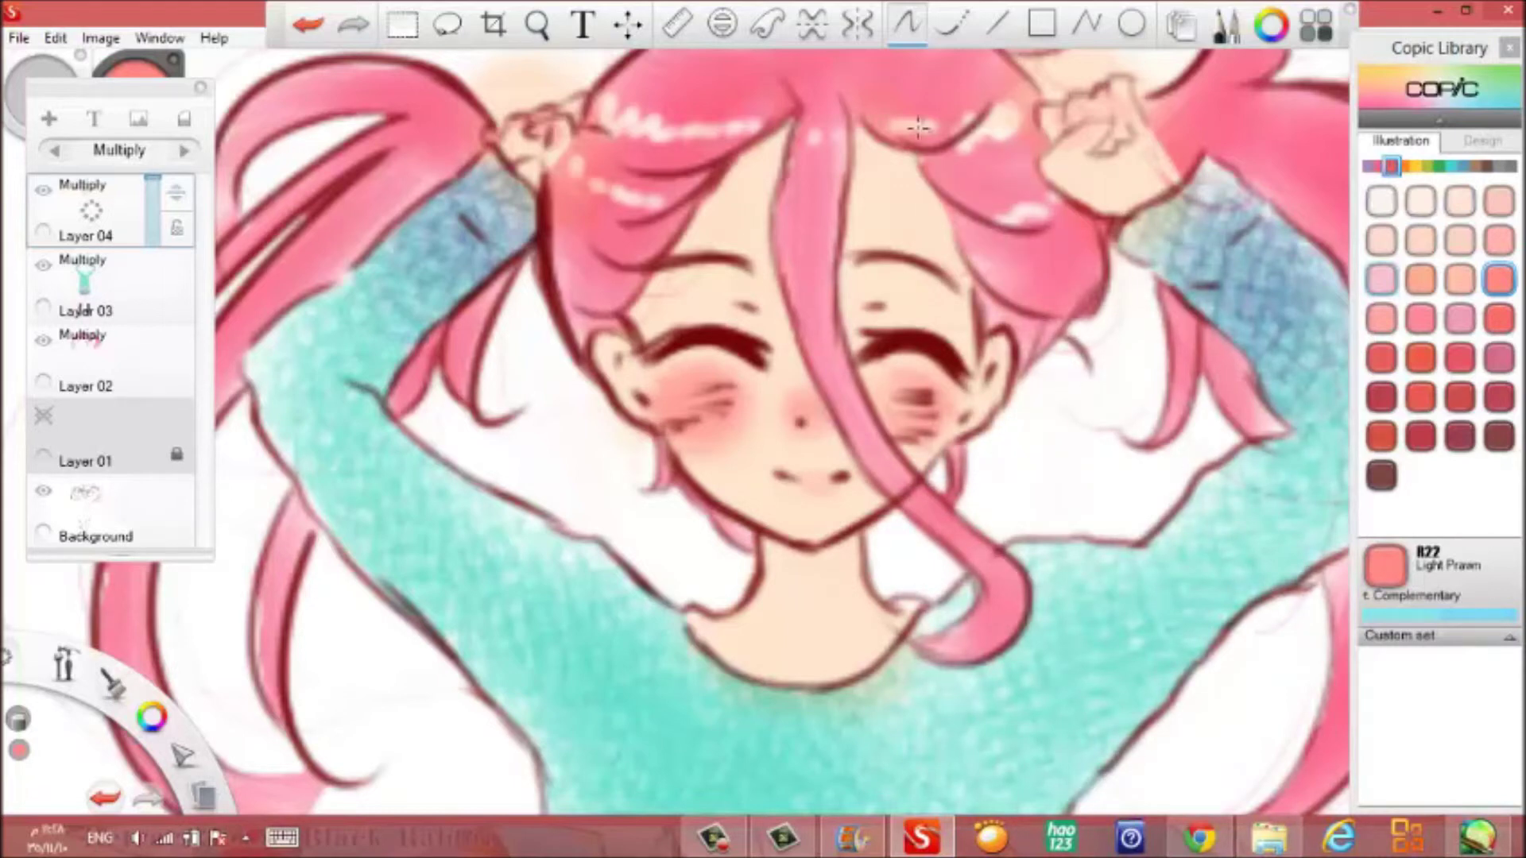
mouse_move(595, 232)
left_mouse_down()
mouse_move(548, 445)
mouse_move(500, 453)
left_mouse_up()
left_click_drag(1041, 403, 1163, 352)
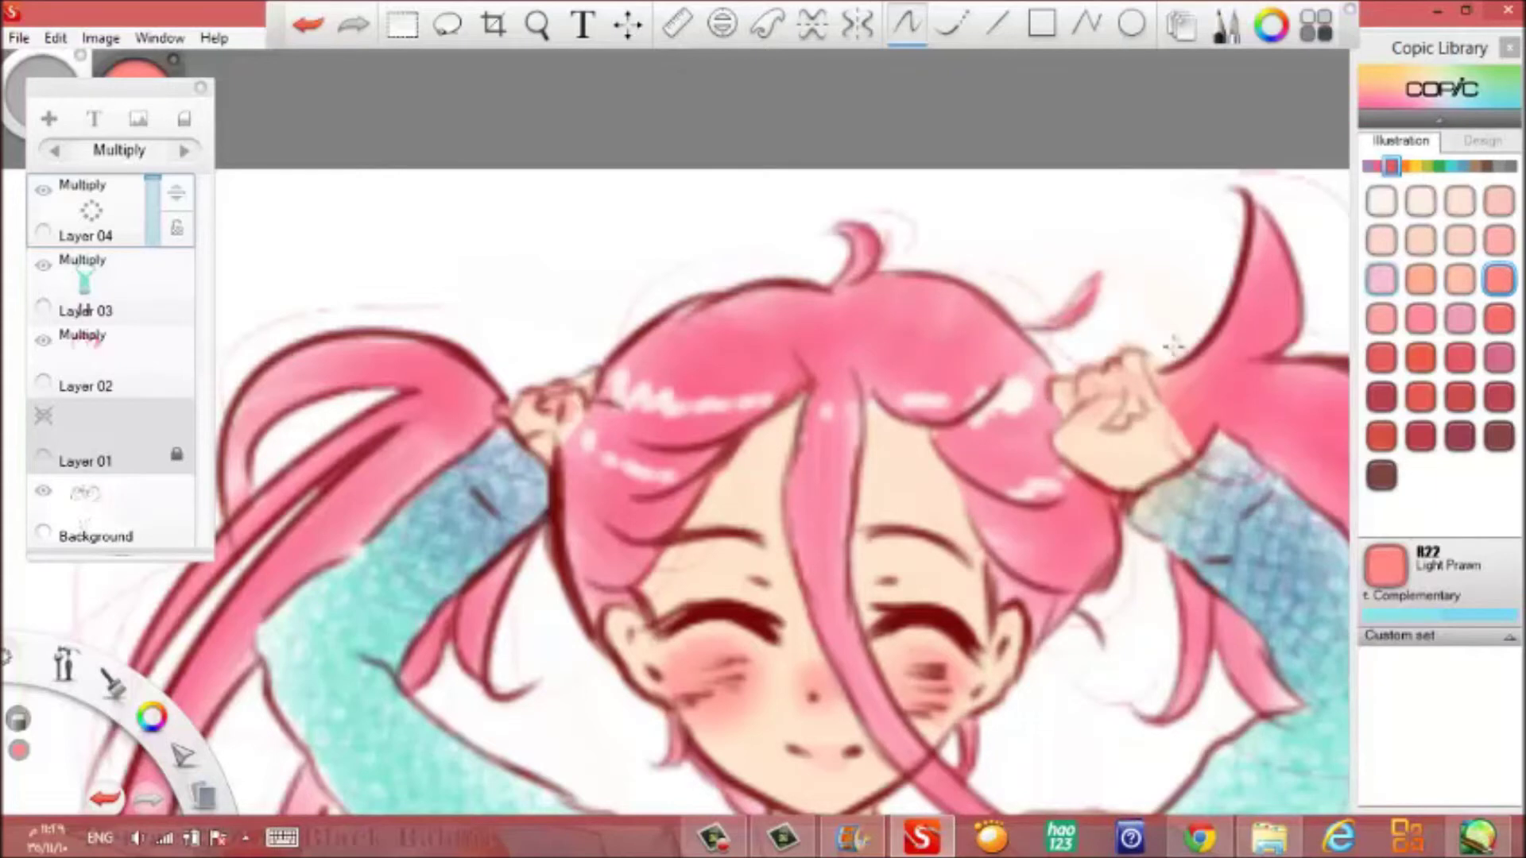
Add small white highlights to the cheeks and mouth with a fine Felt Pen.
left_click(1228, 28)
left_click(993, 40)
double_click(412, 545)
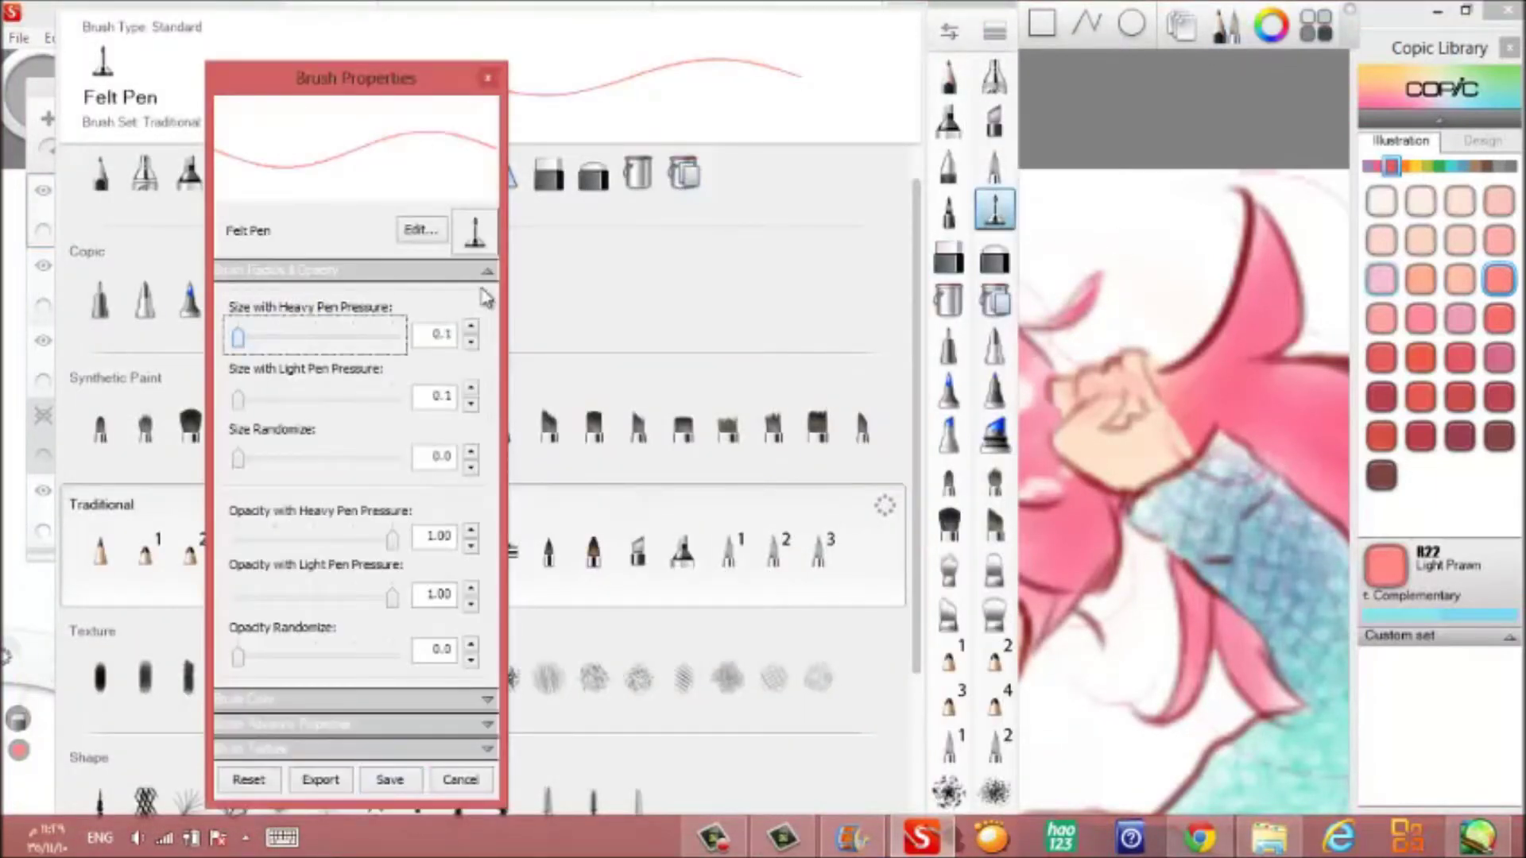
left_click(459, 777)
left_click(1452, 155)
key("e")
Sample the skin tone from the face and lay the first strokes on both legs with a resized Marker Large brush.
left_click(538, 24)
left_click_drag(527, 103, 733, 453)
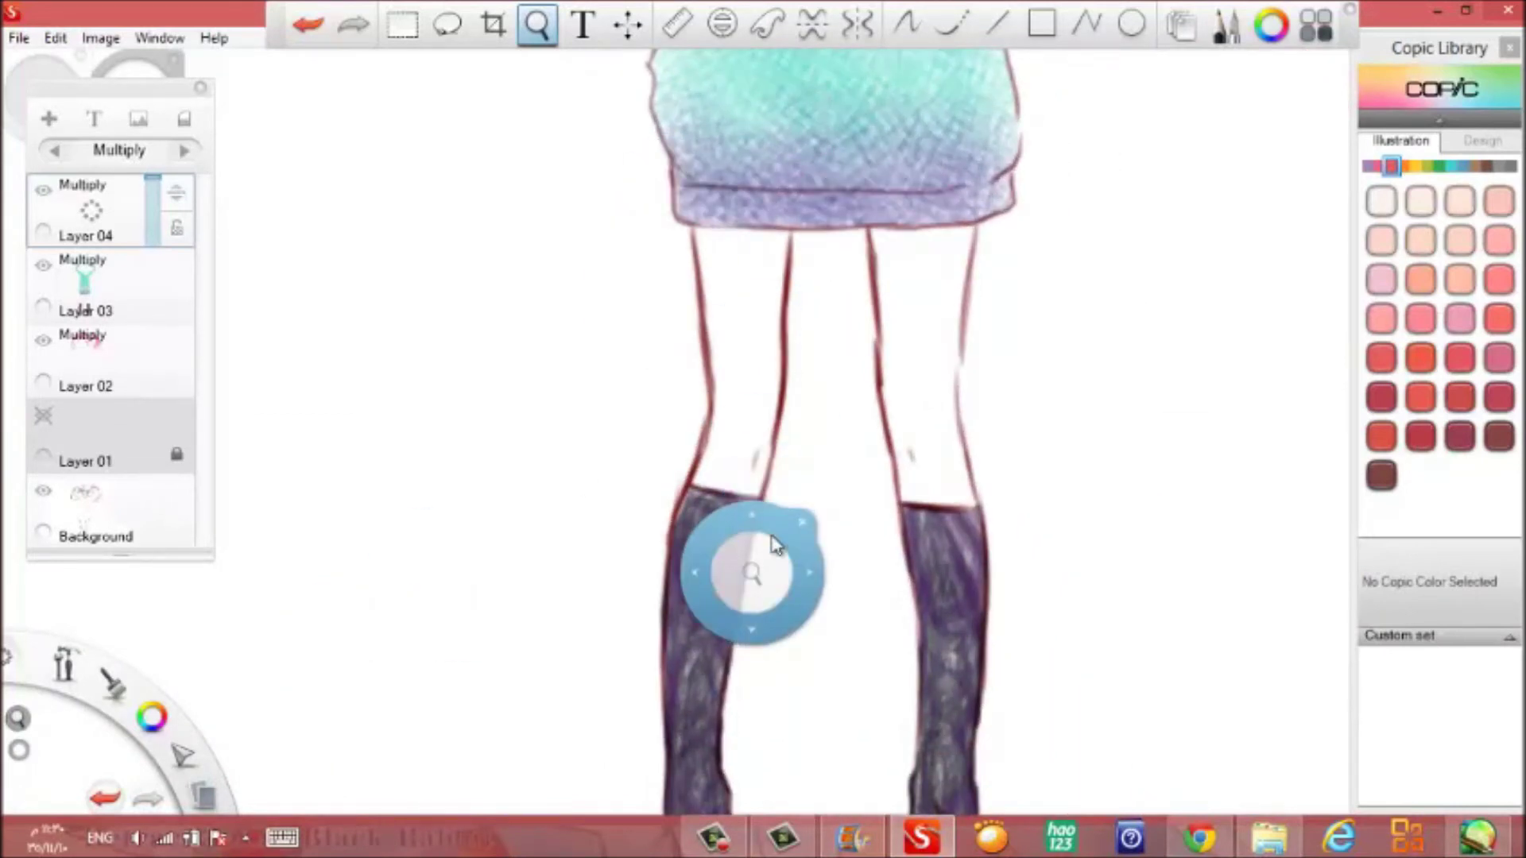
left_click_drag(756, 548, 756, 795)
left_click(152, 718)
left_click(152, 717)
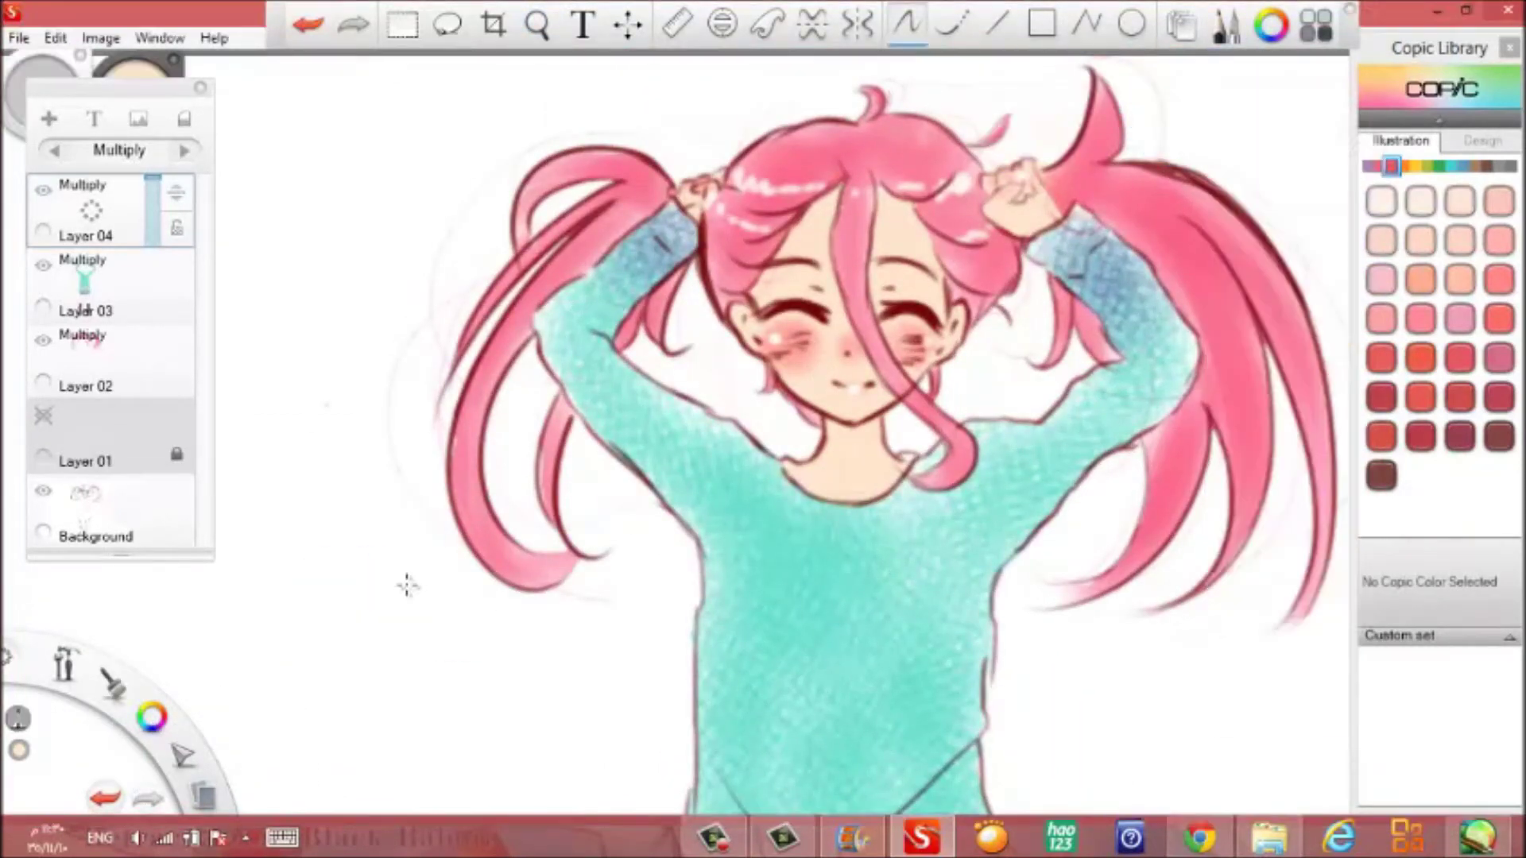
left_click_drag(743, 481, 767, 340)
left_click(906, 24)
left_click(994, 30)
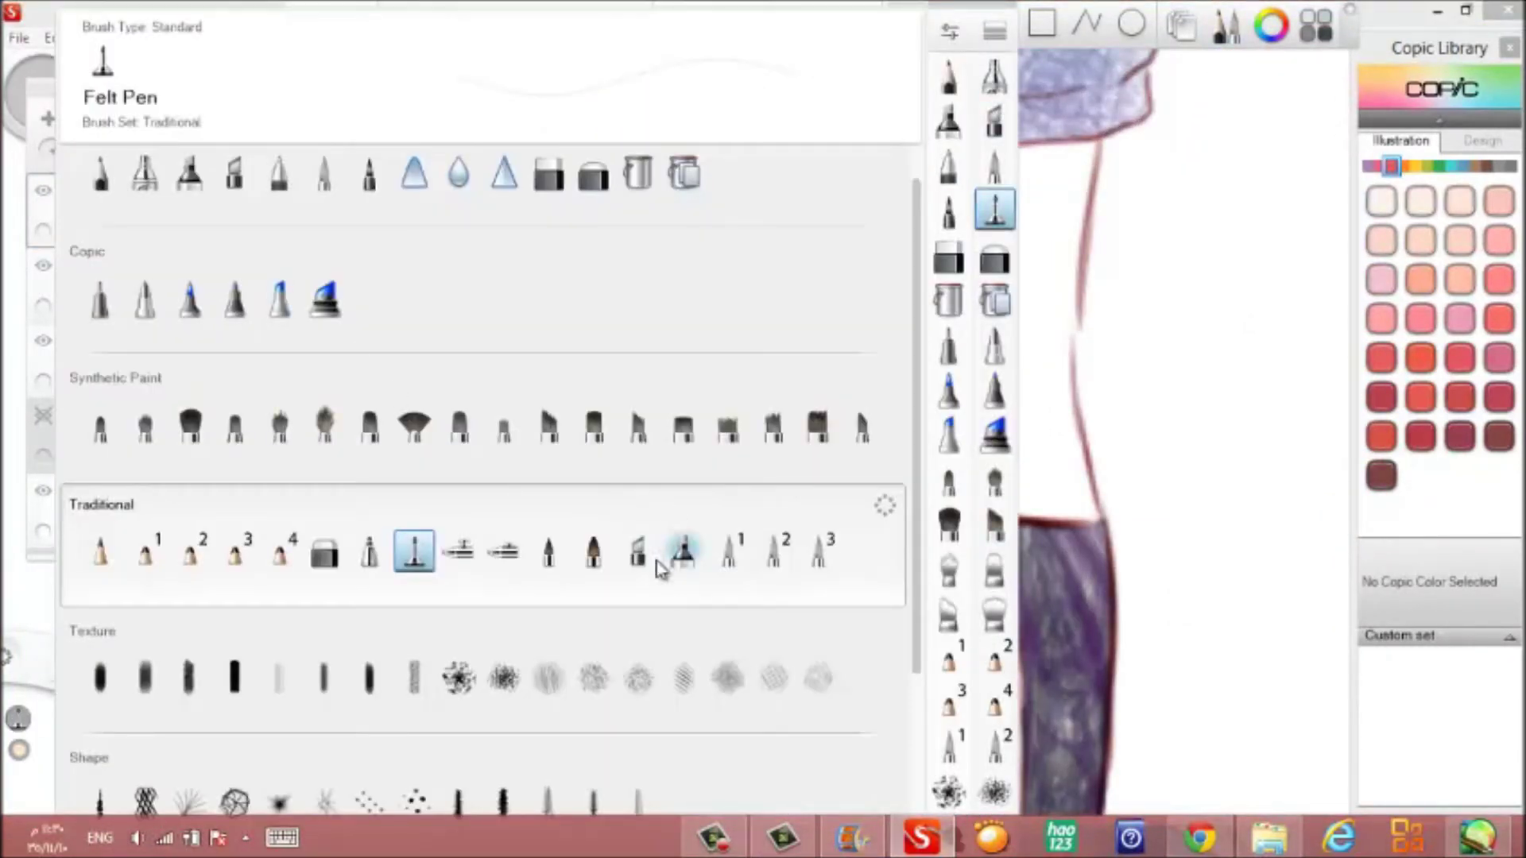
double_click(681, 545)
left_click_drag(241, 336, 255, 334)
left_click(995, 265)
left_click_drag(995, 265, 1003, 465)
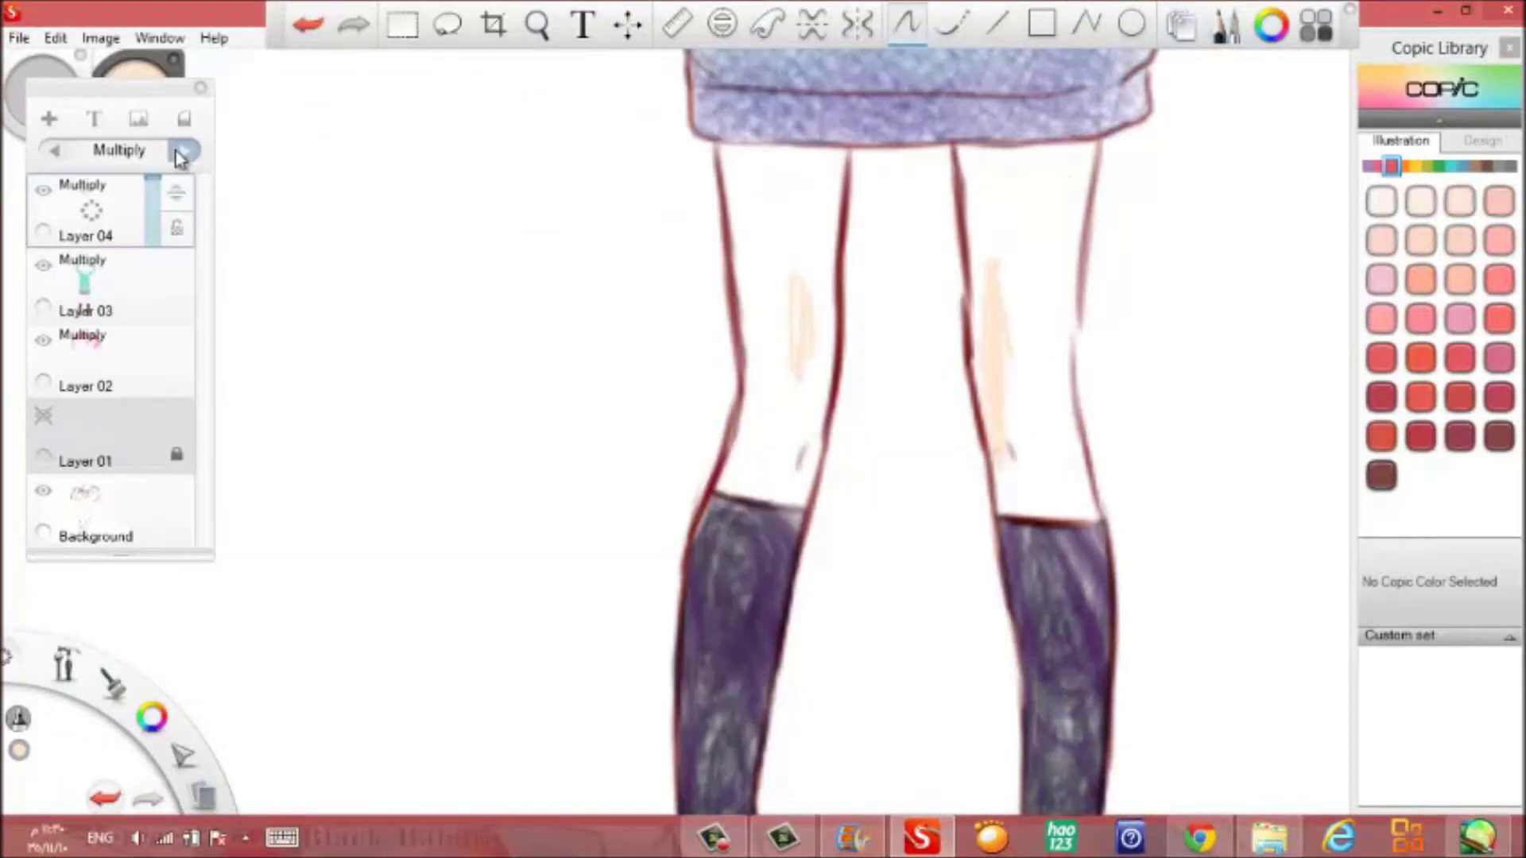
Fill both bare legs with the sampled skin tone from the sweater's hem down to the socks.
left_click(1002, 39)
left_click(579, 562)
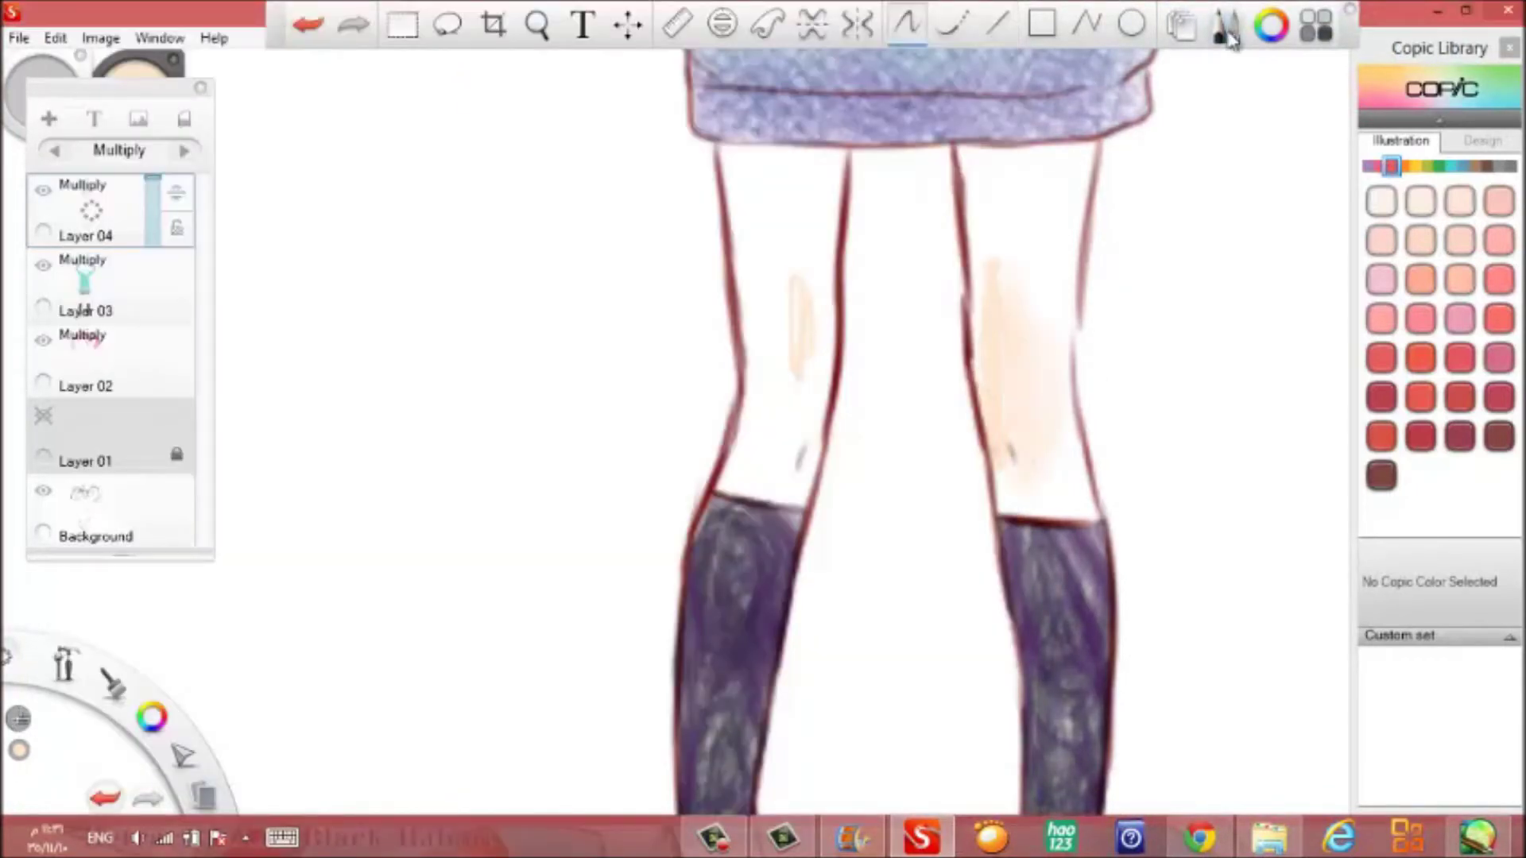
left_click(906, 24)
left_click(1003, 40)
left_click(193, 163)
mouse_move(1025, 175)
left_mouse_down()
mouse_move(1065, 305)
mouse_move(1041, 127)
left_mouse_up()
mouse_move(803, 477)
left_mouse_down()
mouse_move(776, 214)
mouse_move(827, 159)
left_mouse_up()
Redden both knees with the Hard Airbrush in the Copic colour R22 Light Prawn.
left_click(1003, 40)
left_click(504, 545)
left_click(1460, 296)
left_click_drag(982, 318, 990, 469)
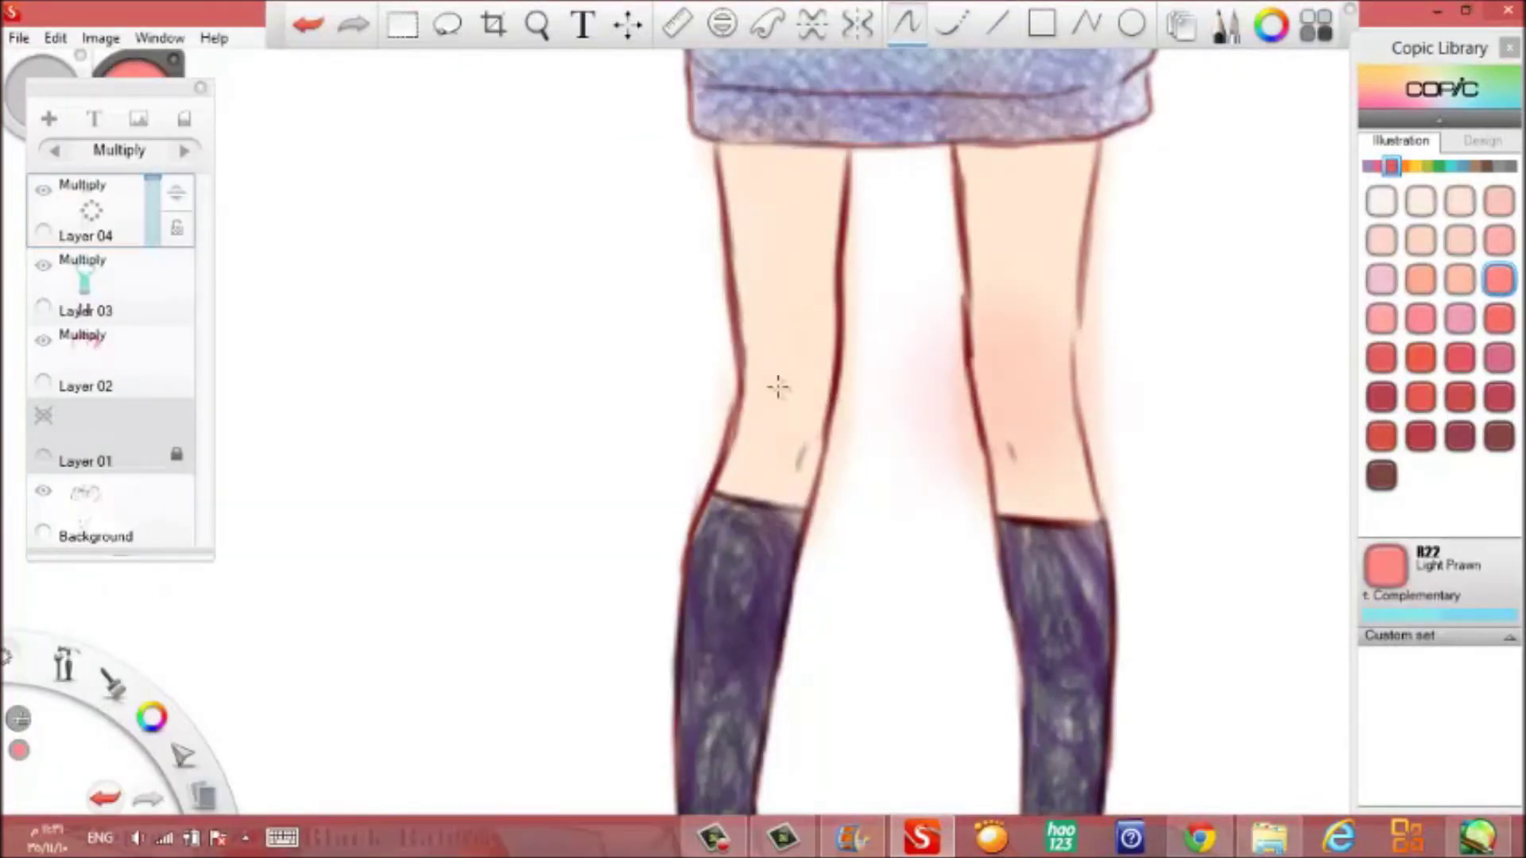
left_click_drag(794, 310, 795, 461)
Add a white Felt Pen highlight to each knee and erase the blush and skin colour that spill outside the legs.
left_click(905, 24)
left_click(1003, 40)
left_click(412, 545)
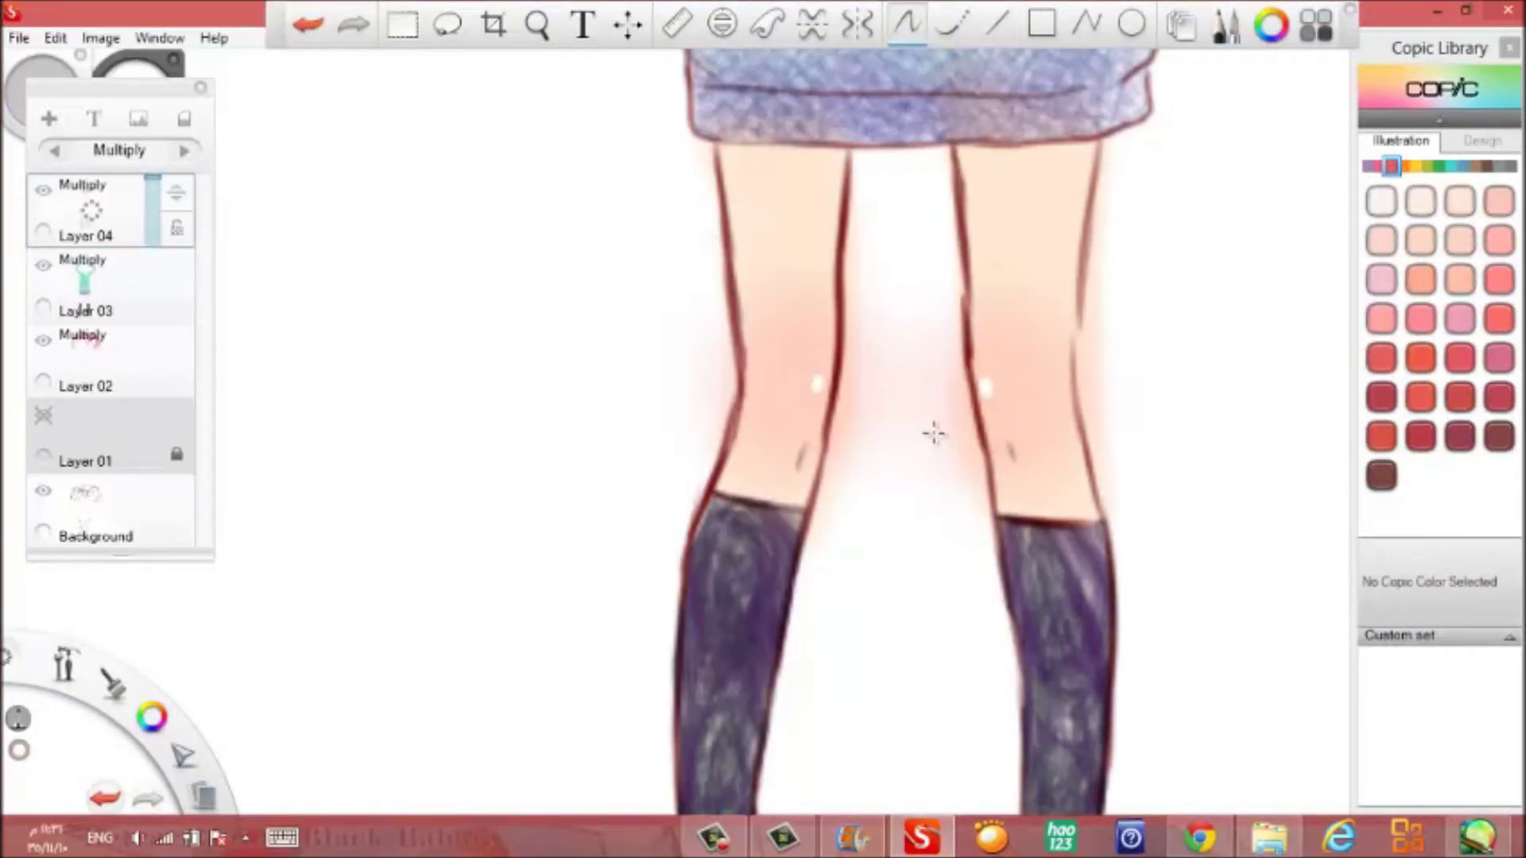
mouse_move(809, 579)
left_mouse_down()
mouse_move(861, 238)
mouse_move(973, 488)
left_mouse_up()
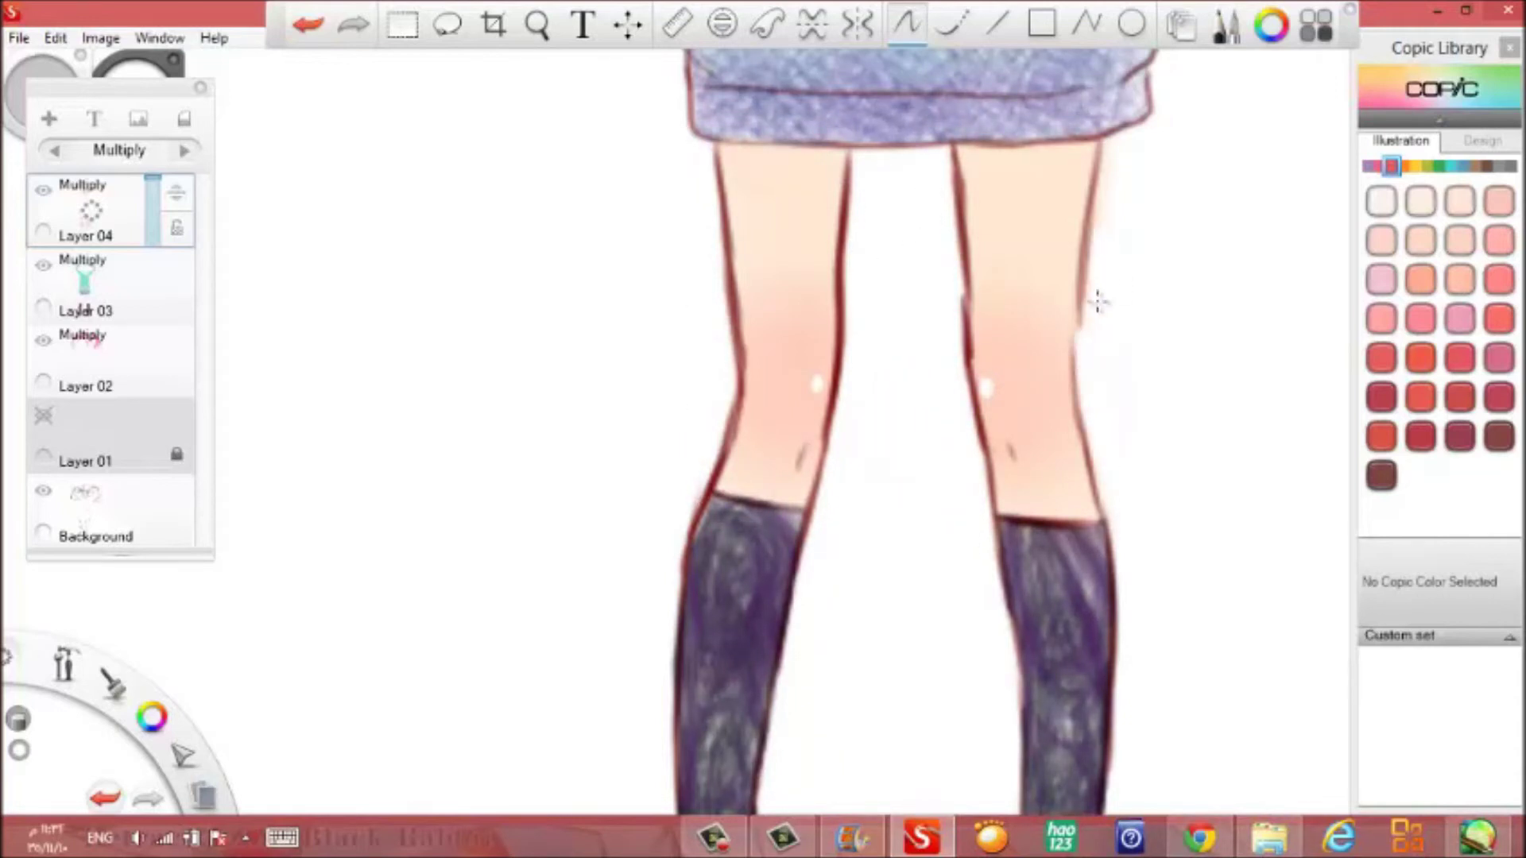
Scatter soft spots in the Copic colour R20 Blush across the background on a new layer set to Multiply.
left_click(537, 24)
left_click(48, 119)
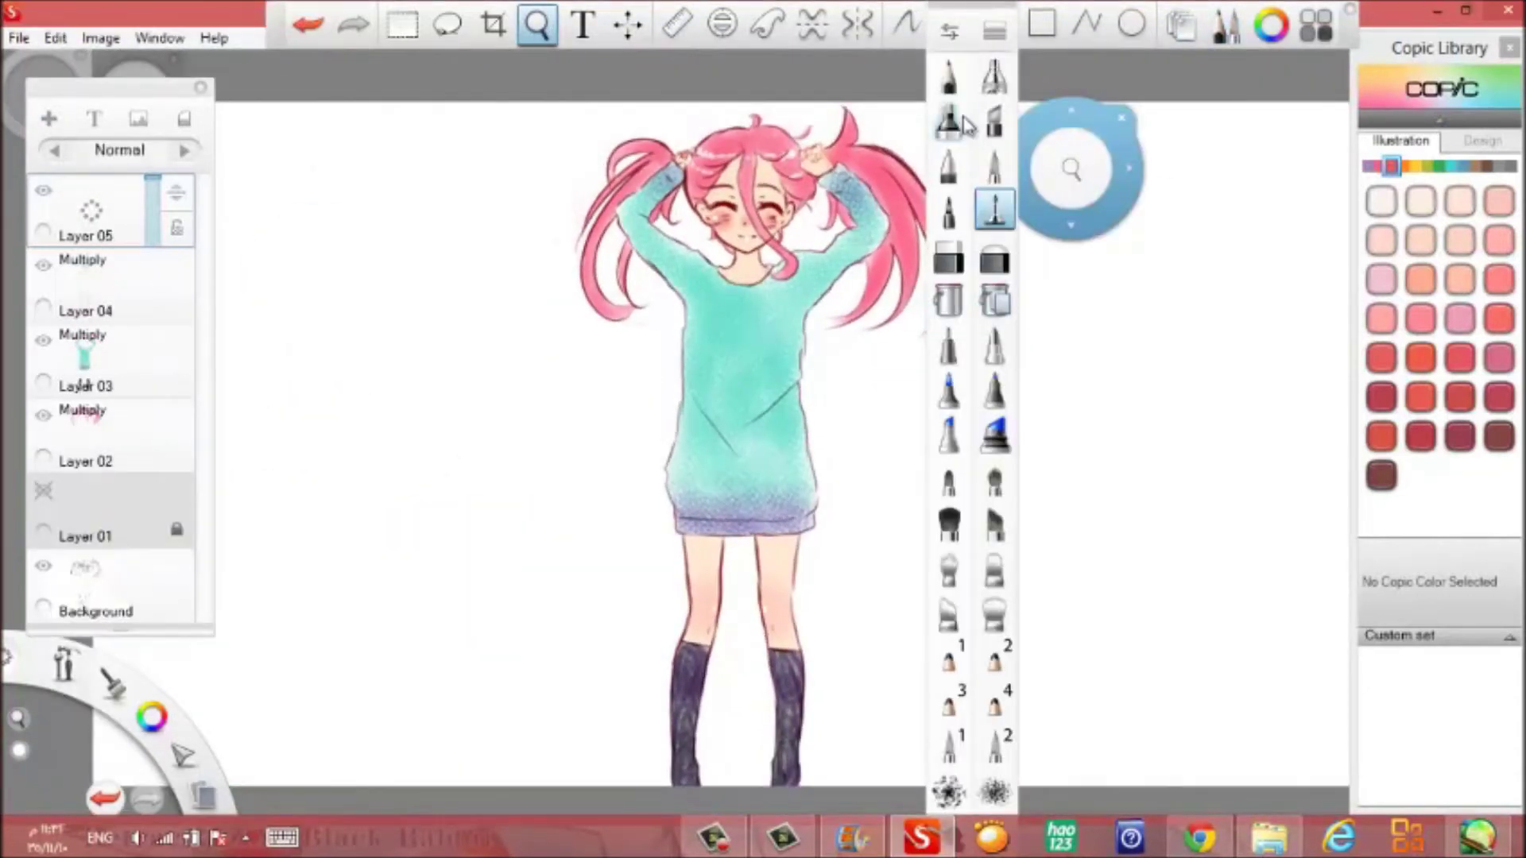
left_click(948, 30)
left_click(458, 677)
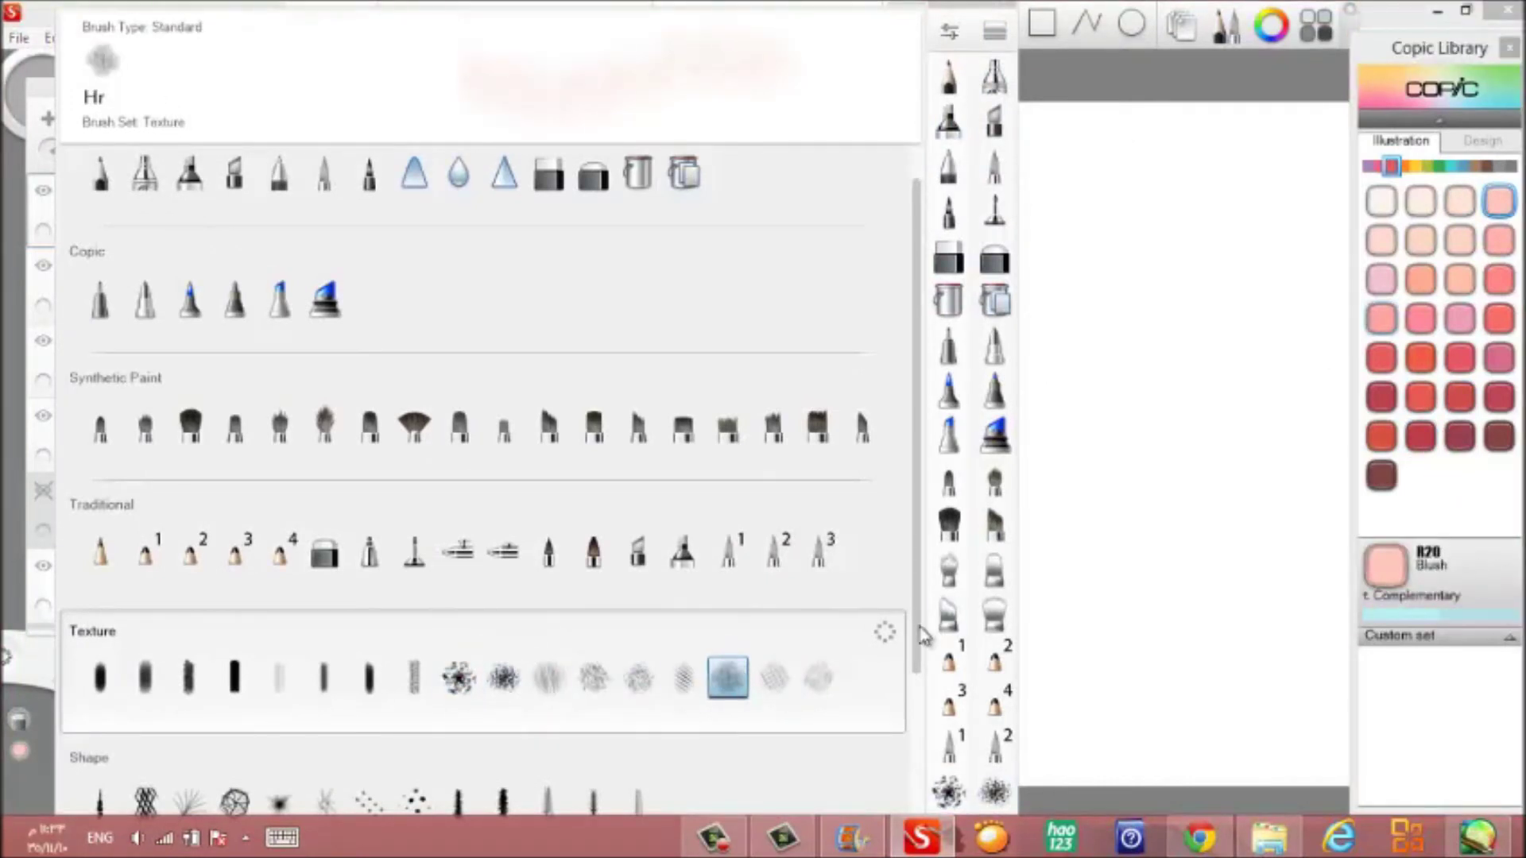
scroll(932, 633, "down", 3)
left_click(279, 542)
double_click(279, 542)
key("Escape")
left_click(951, 509)
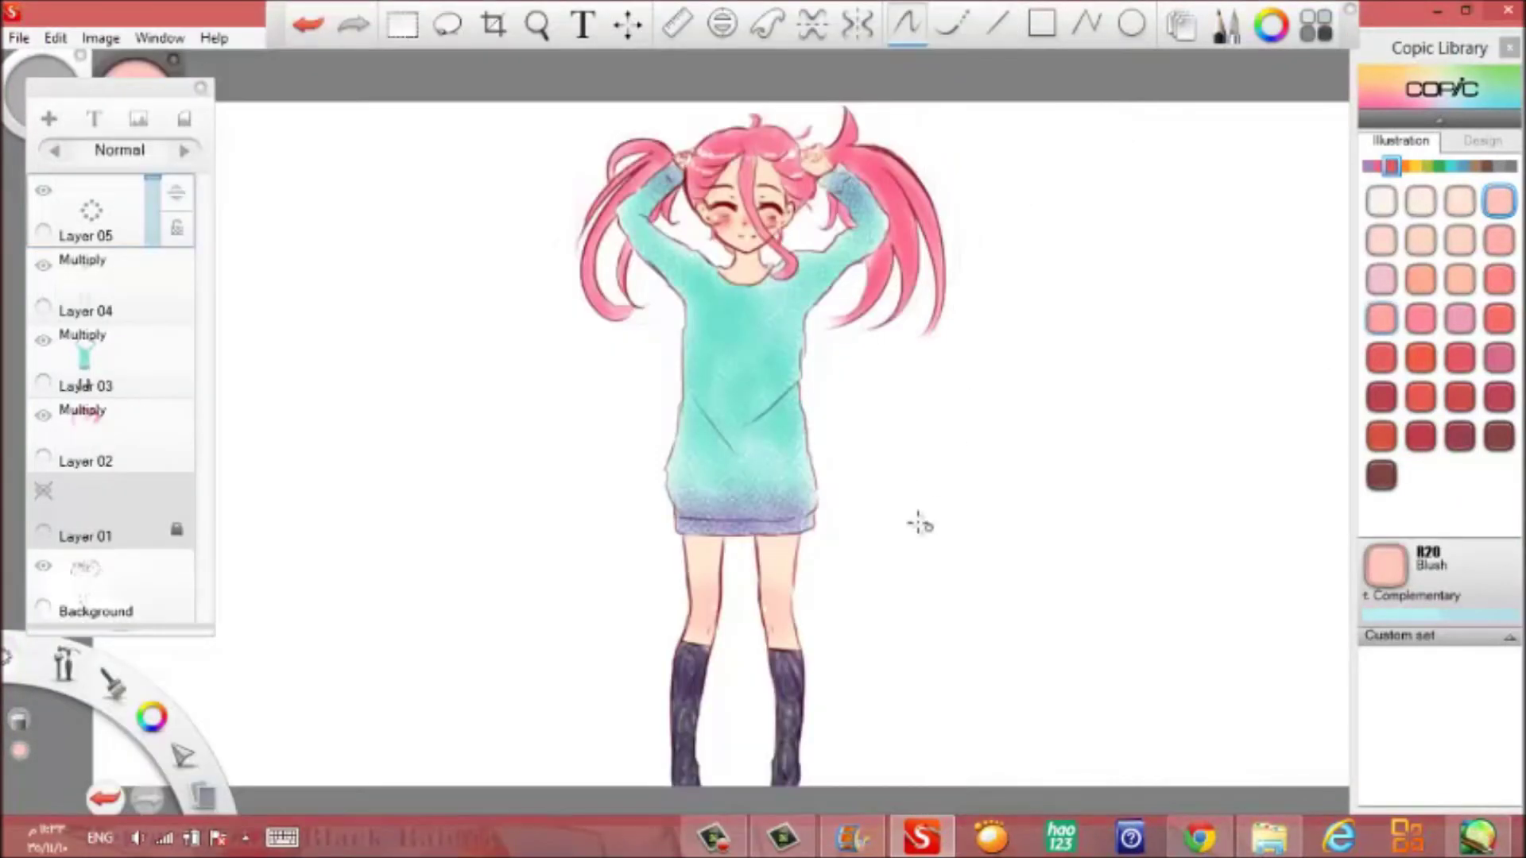
mouse_move(998, 441)
left_mouse_down()
mouse_move(944, 500)
mouse_move(436, 474)
mouse_move(419, 504)
mouse_move(690, 113)
left_mouse_up()
scroll(588, 143, "down", 4)
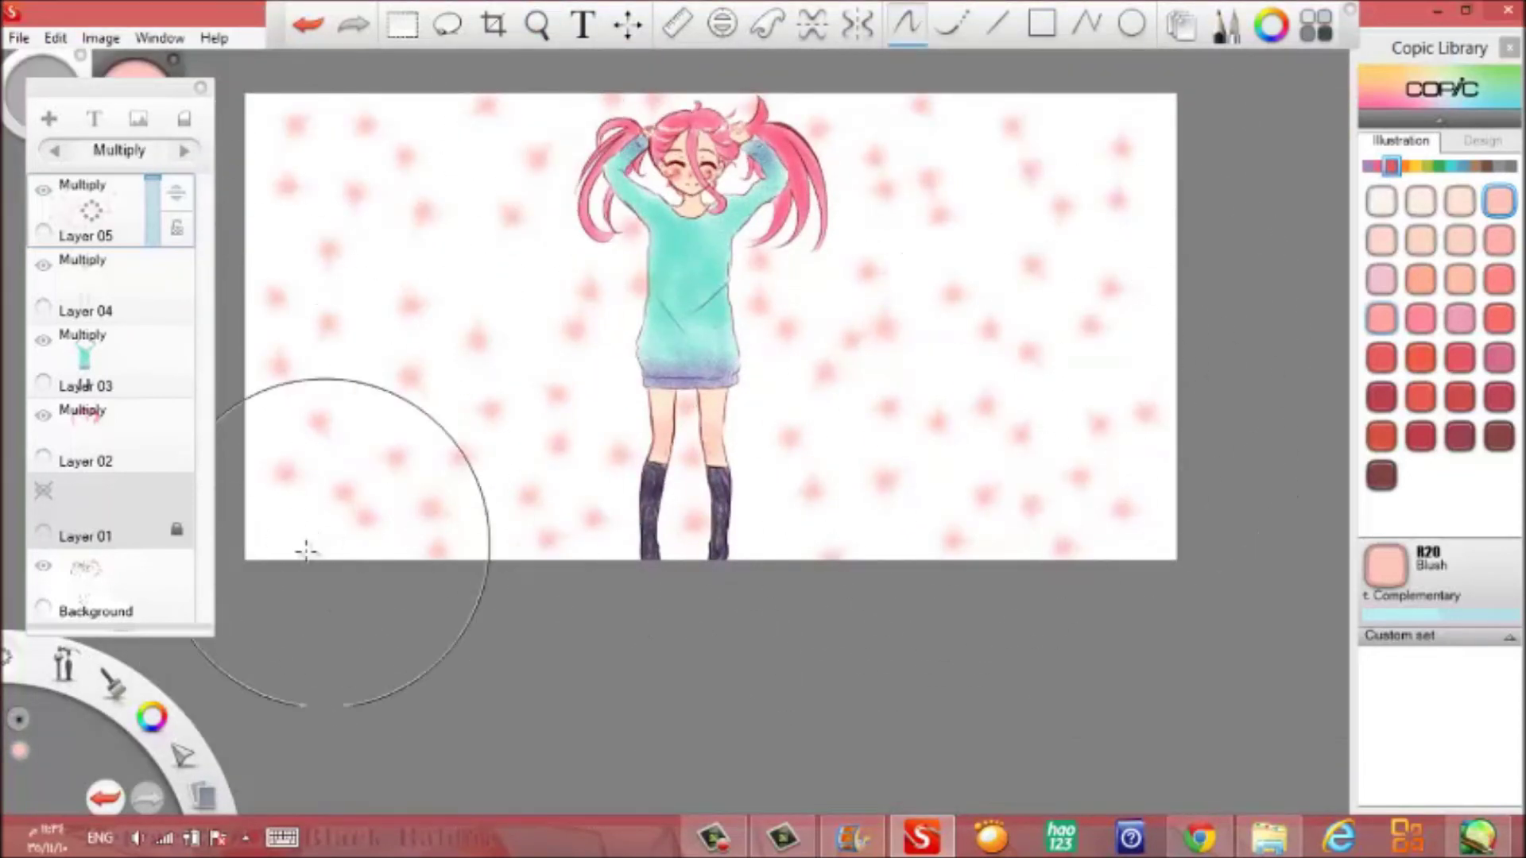
Add a text layer with the nickname as a black signature on the drawing.
left_click(583, 24)
type("nana_chan")
key("alt+Down")
scroll(632, 509, "down", 5)
left_click(688, 578)
left_click(959, 291)
left_click(727, 449)
key("Return")
Move the signature text beside the girl's sweater, just below the raised arm.
left_click(836, 547)
left_click_drag(851, 450, 1063, 606)
left_click_drag(1037, 690, 1060, 714)
left_click_drag(1001, 652, 511, 351)
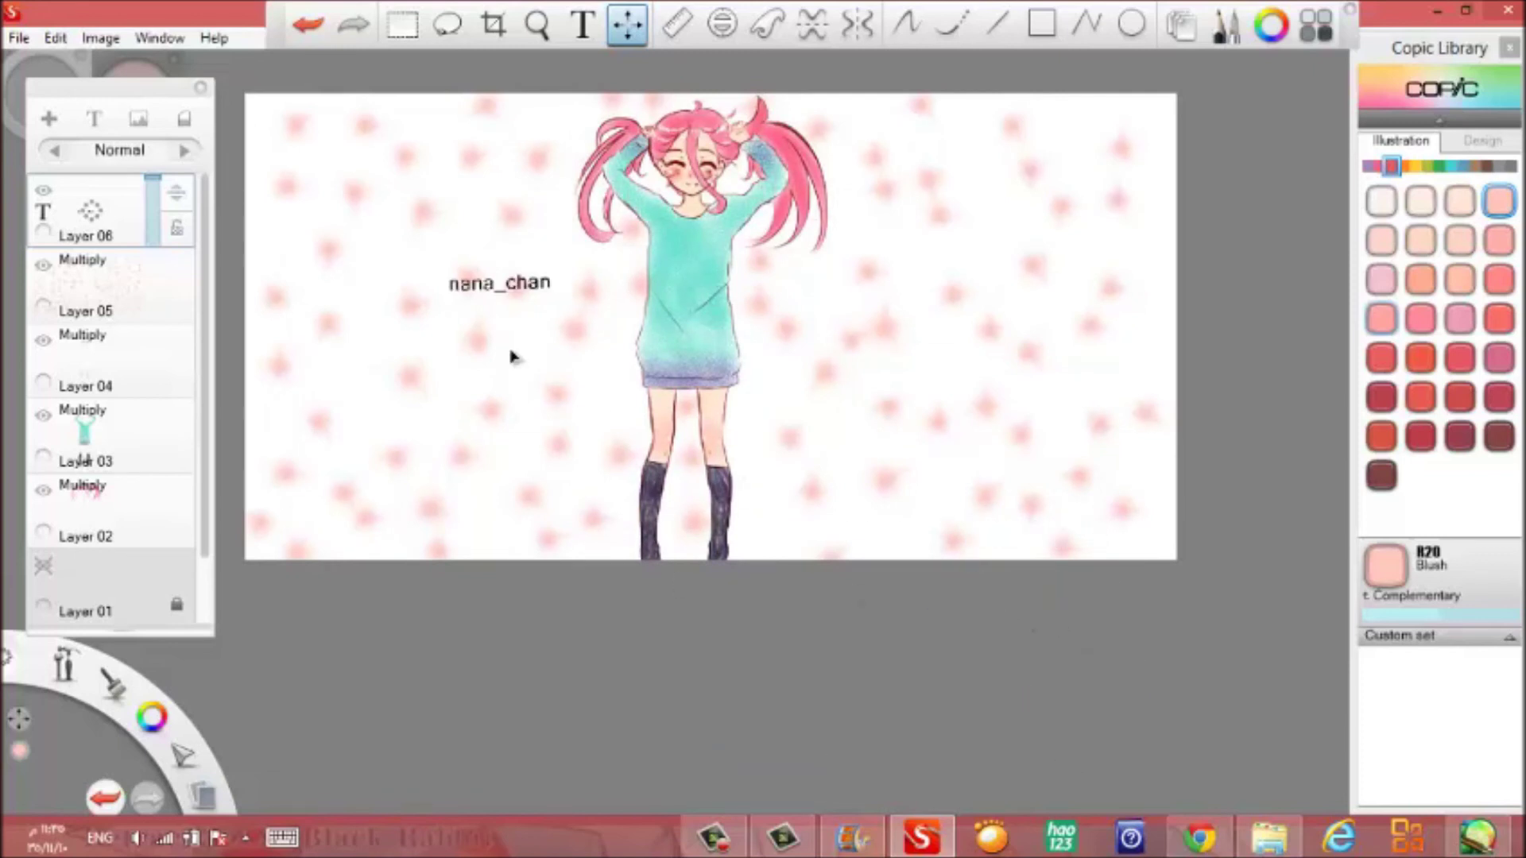
left_click(180, 759)
Save the drawing in the my drawing folder as a TIFF file named my cute oc bon.
left_click(204, 802)
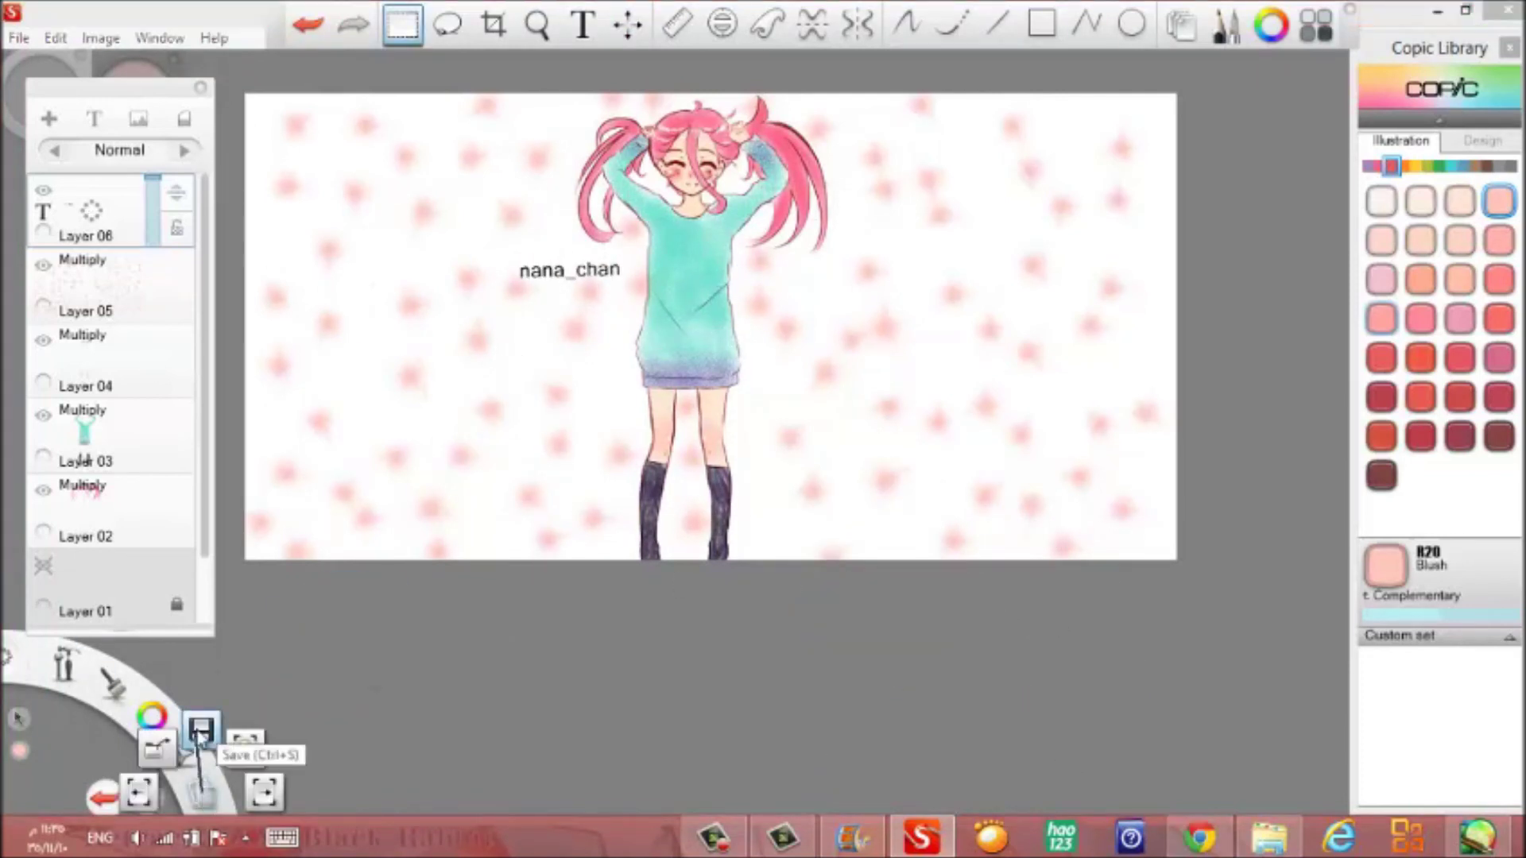
left_click(196, 726)
type("my cute oc bon")
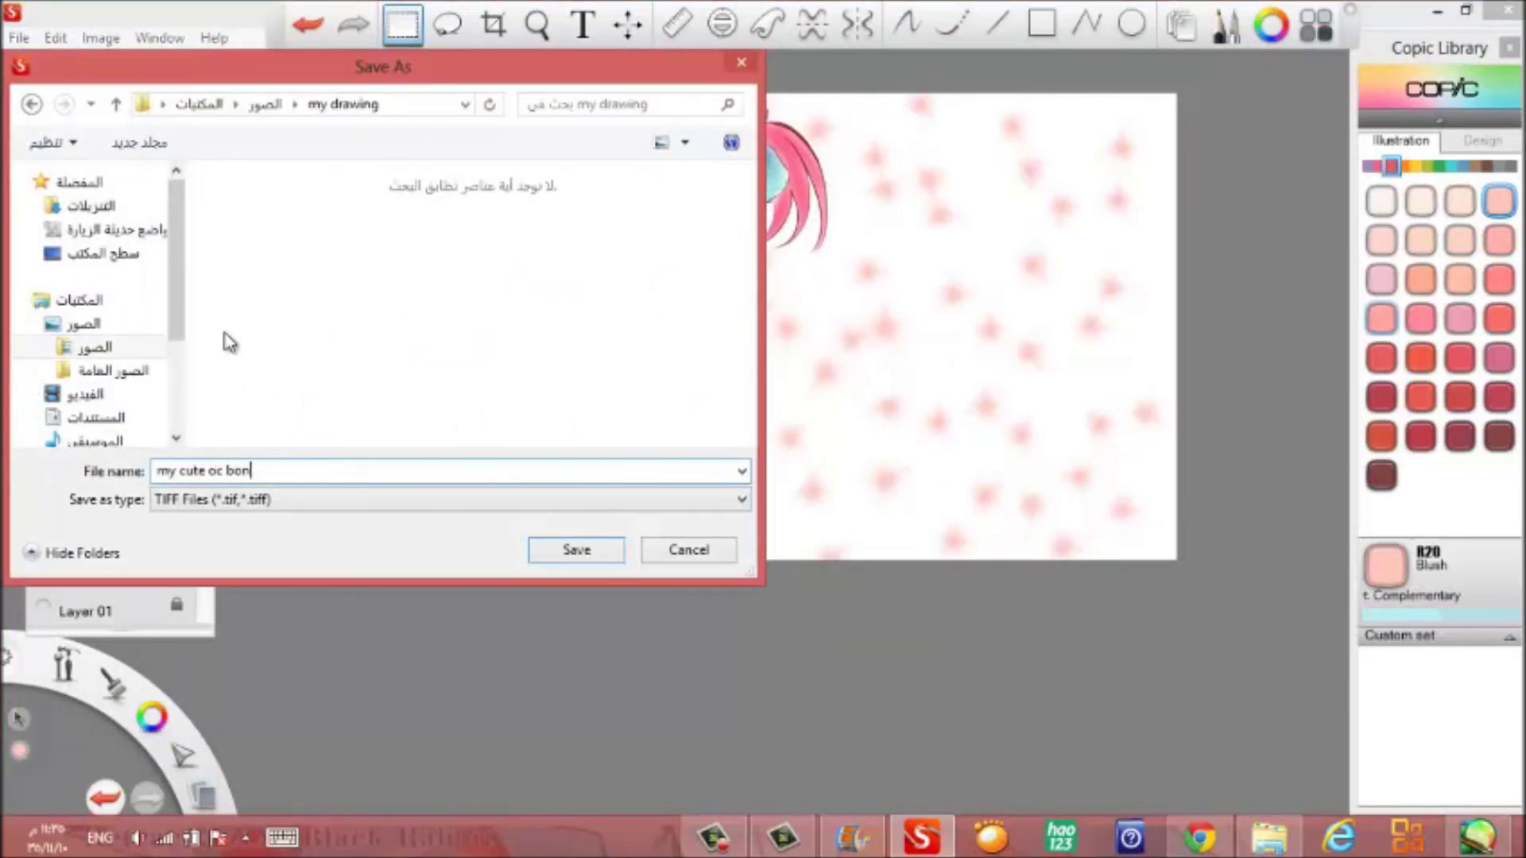